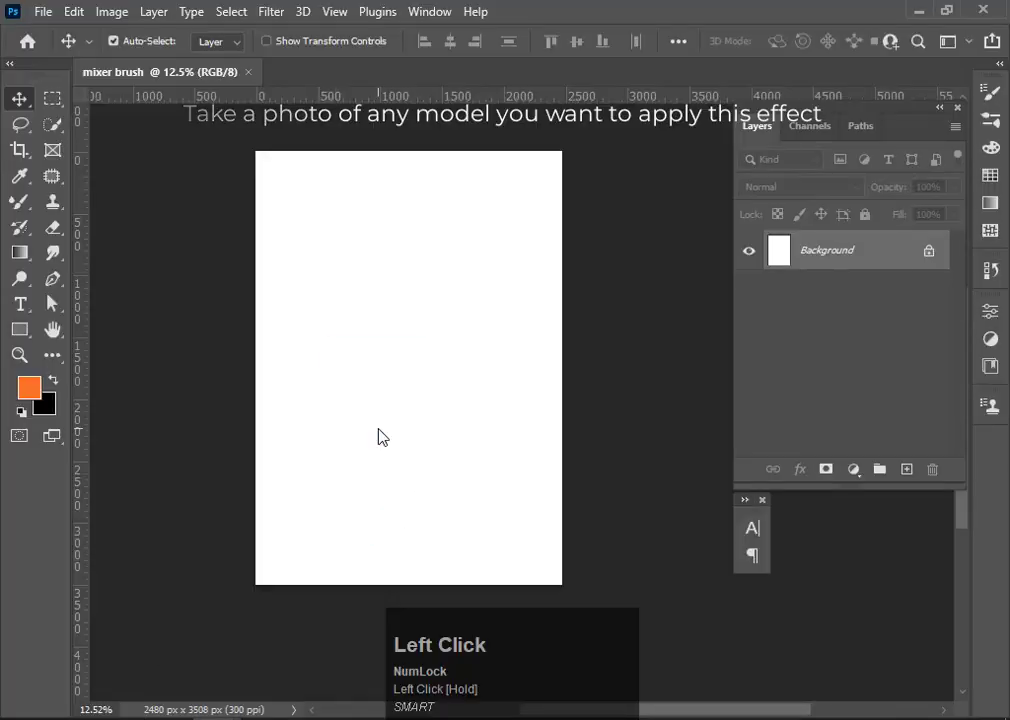
Place the photo of the jumping man in the blank document at its default size.
drag(407, 390, 406, 390)
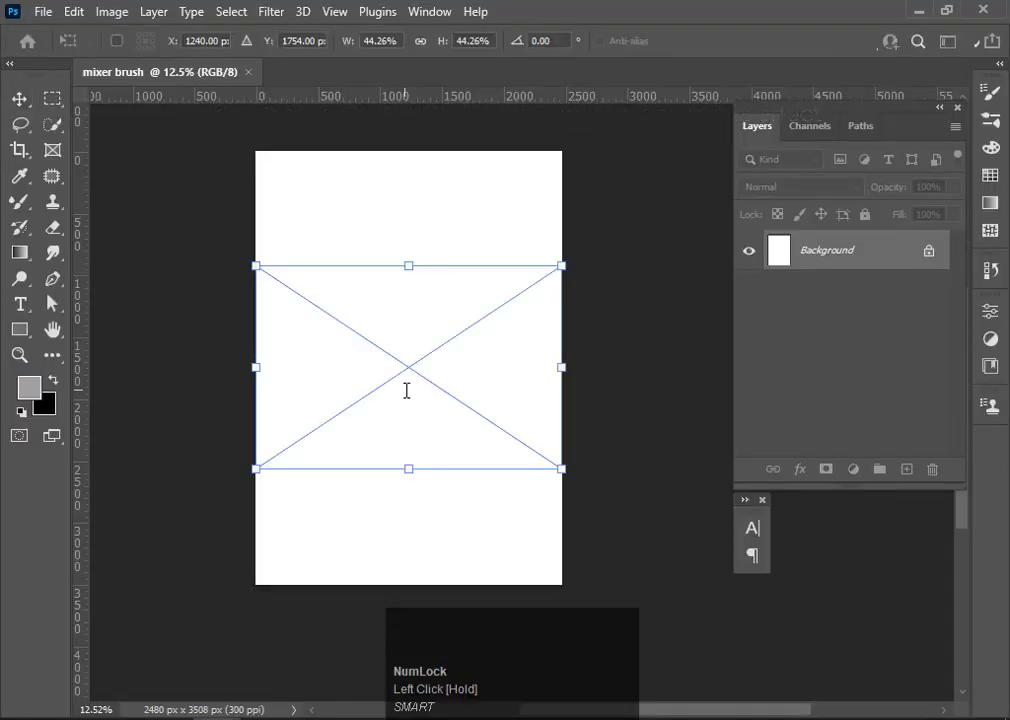
scroll(406, 390, up, 2)
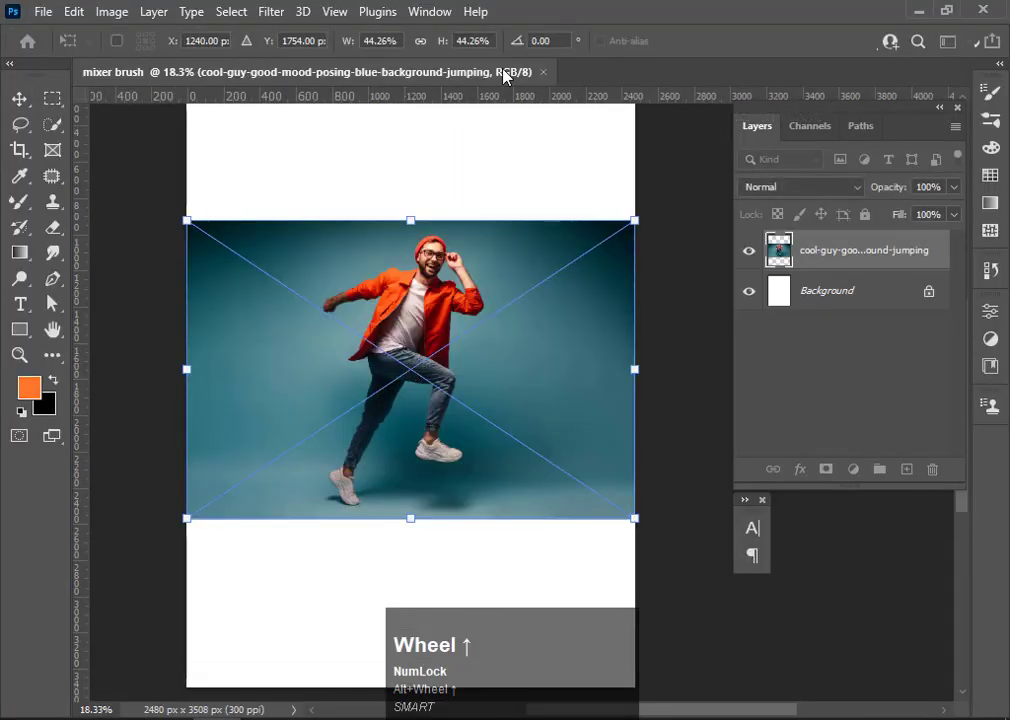
click(504, 73)
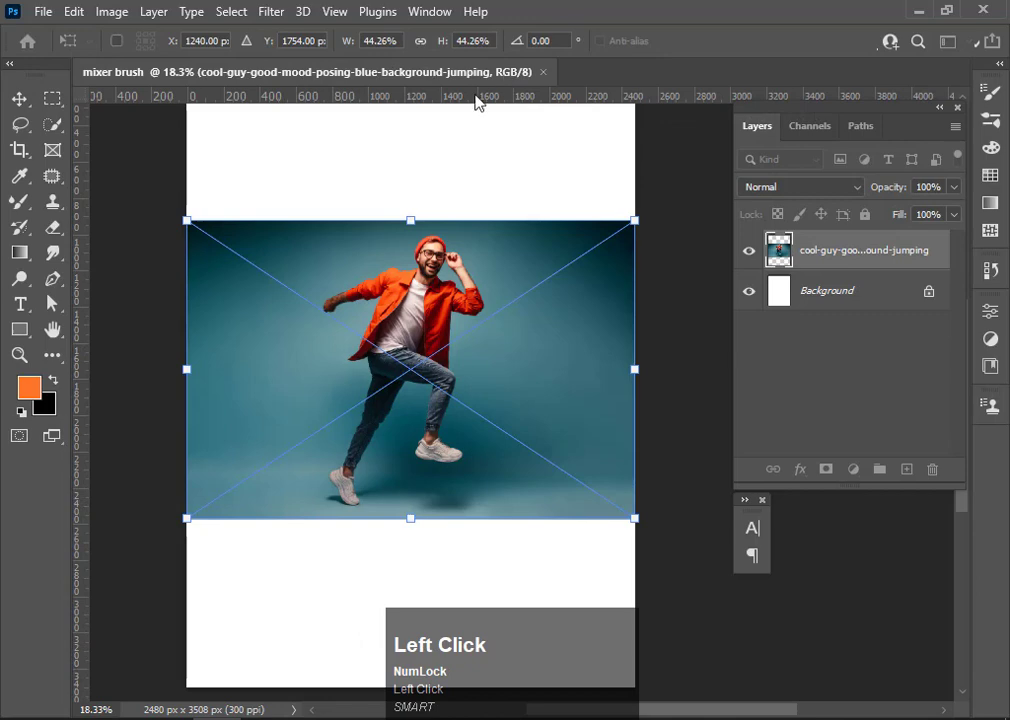
click(19, 100)
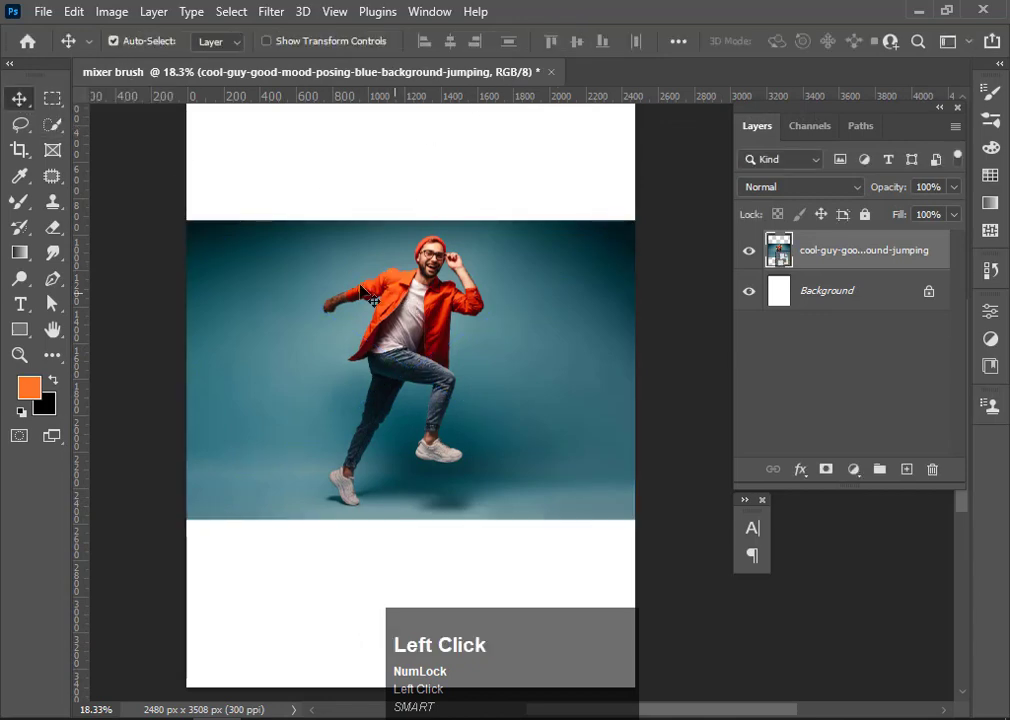
Copy the man to a new layer using Select Subject, and delete the original photo layer.
click(52, 124)
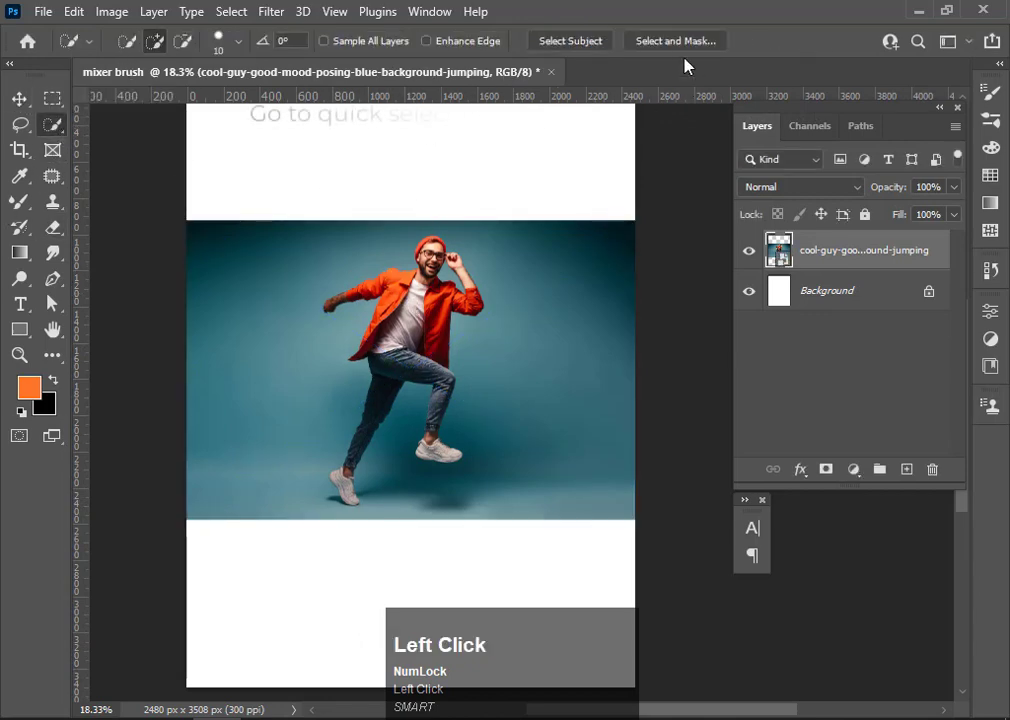
click(551, 43)
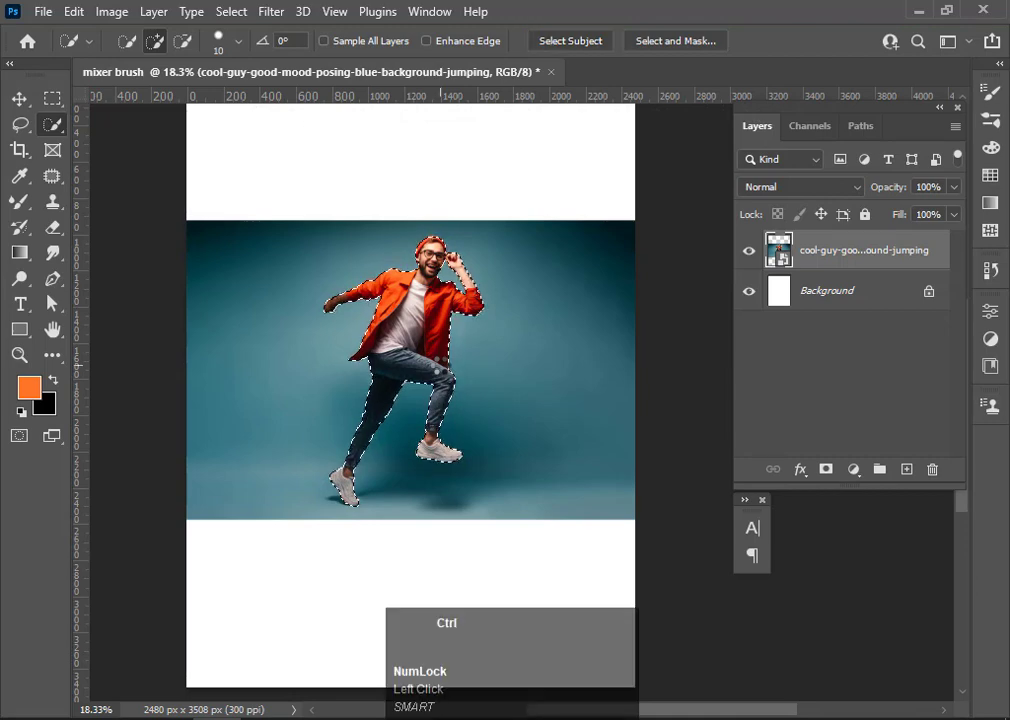
key(ctrl+j)
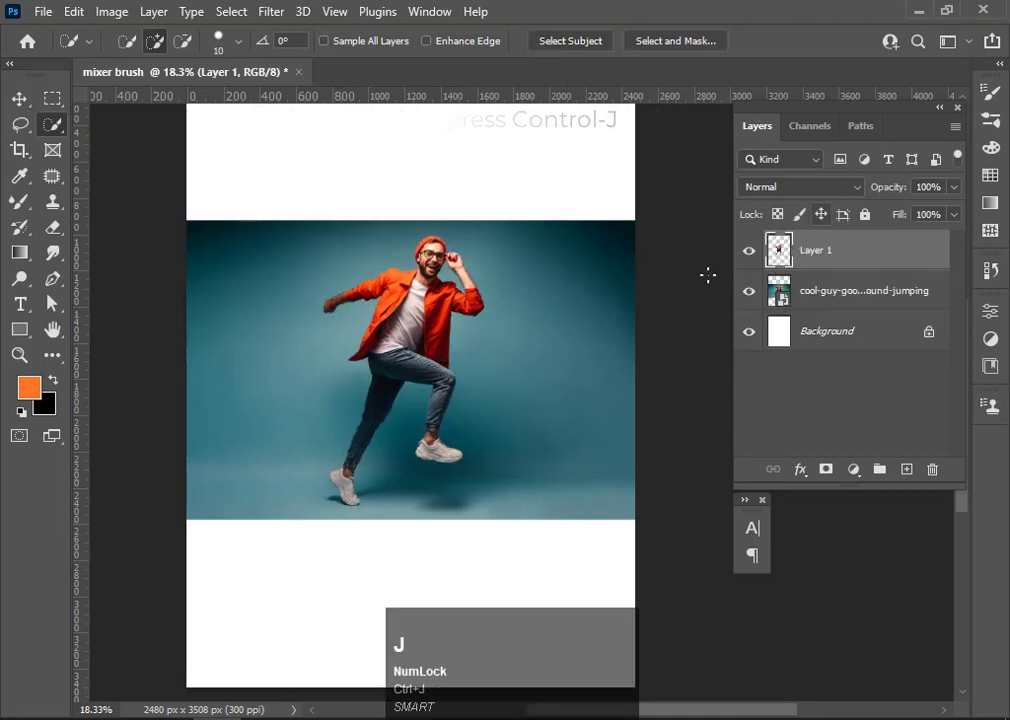
click(860, 292)
drag(896, 307, 933, 473)
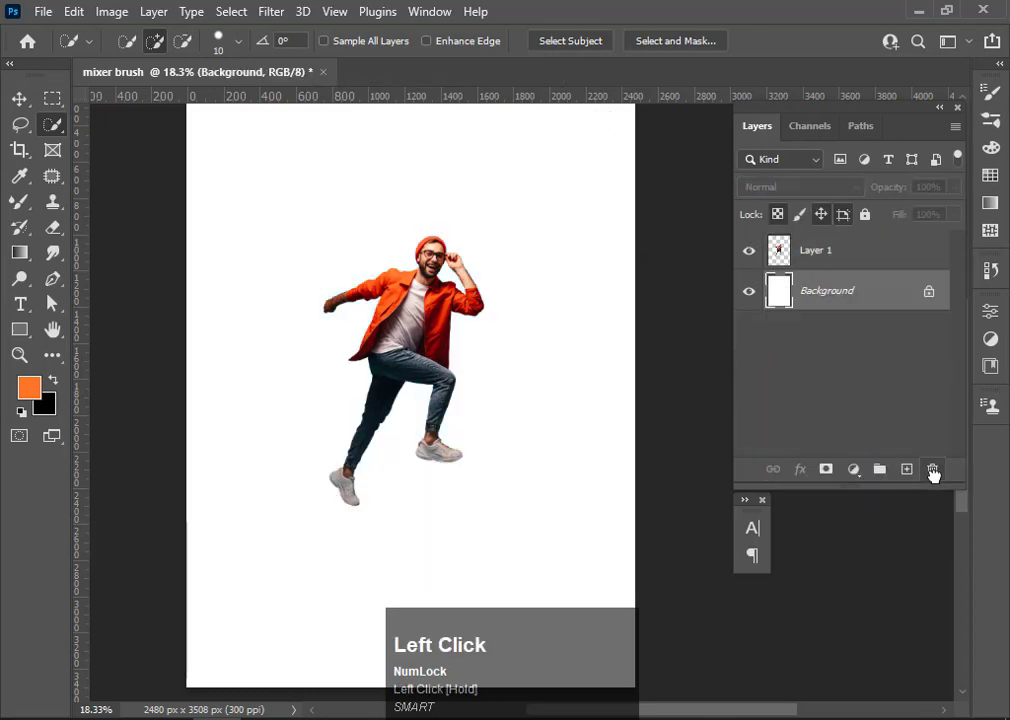
Move the cut-out man lower on the page and scale him to about 125%.
click(830, 257)
scroll(417, 190, down, 2)
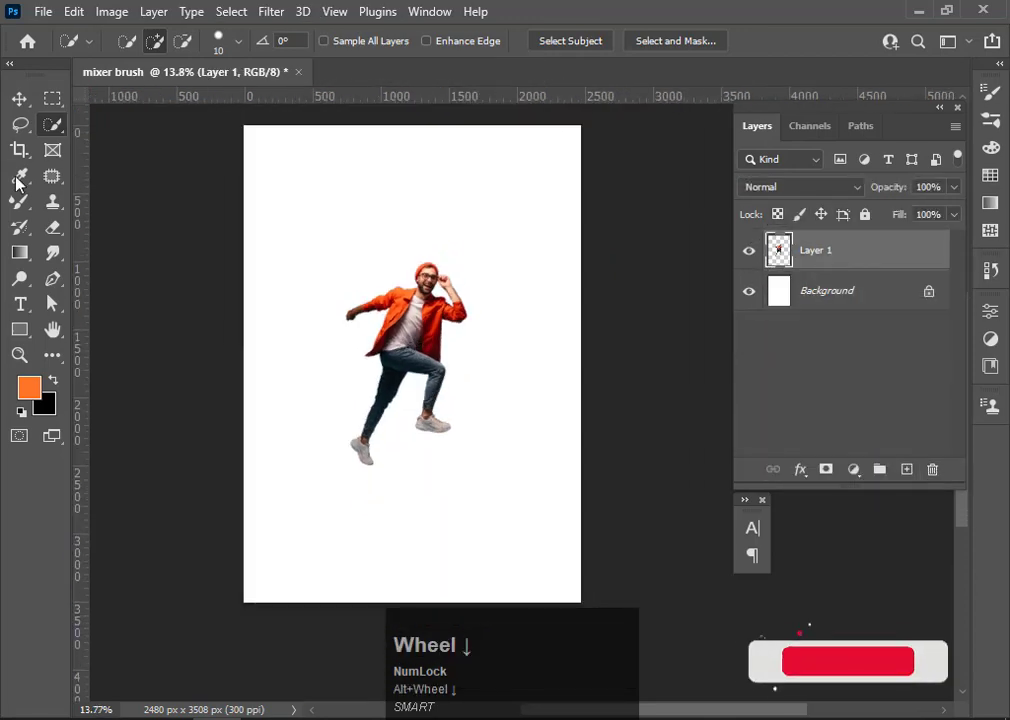
click(19, 100)
drag(425, 321, 425, 363)
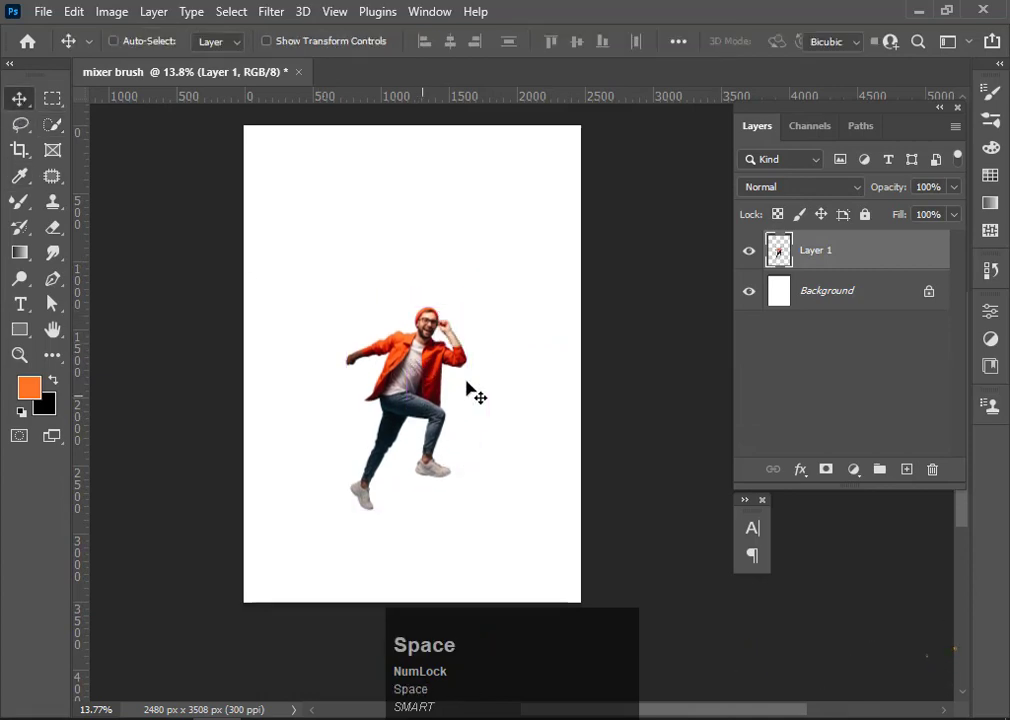
key(ctrl+t)
drag(467, 306, 483, 281)
click(13, 108)
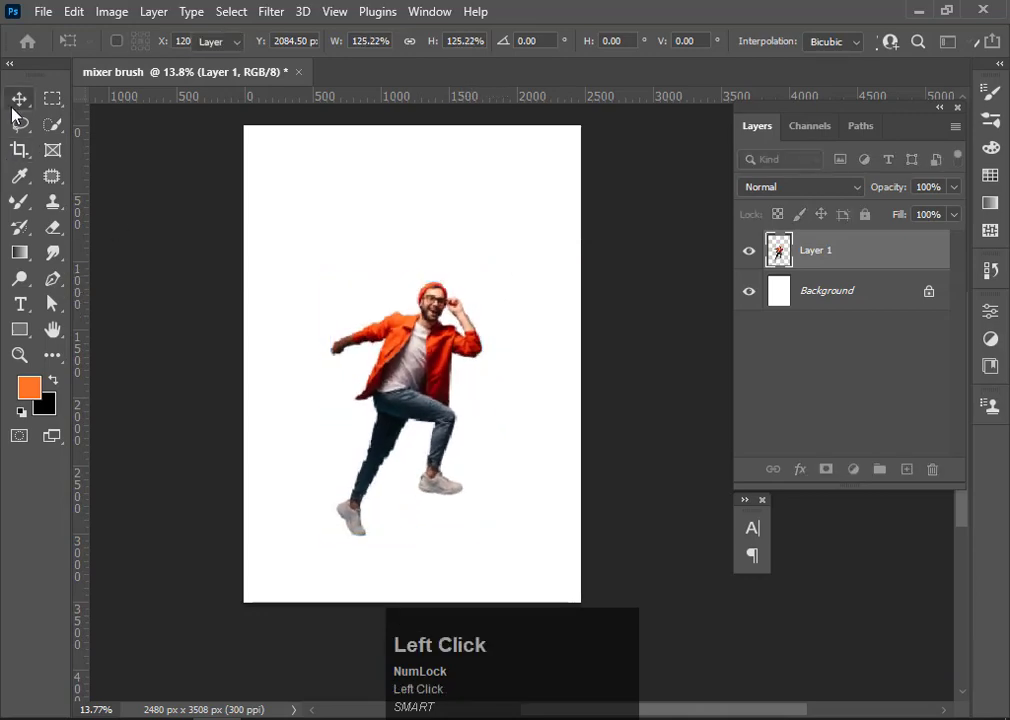
Duplicate the layer with the enlarged man.
scroll(296, 350, down, 2)
drag(414, 318, 414, 318)
scroll(435, 401, down, 3)
click(440, 401)
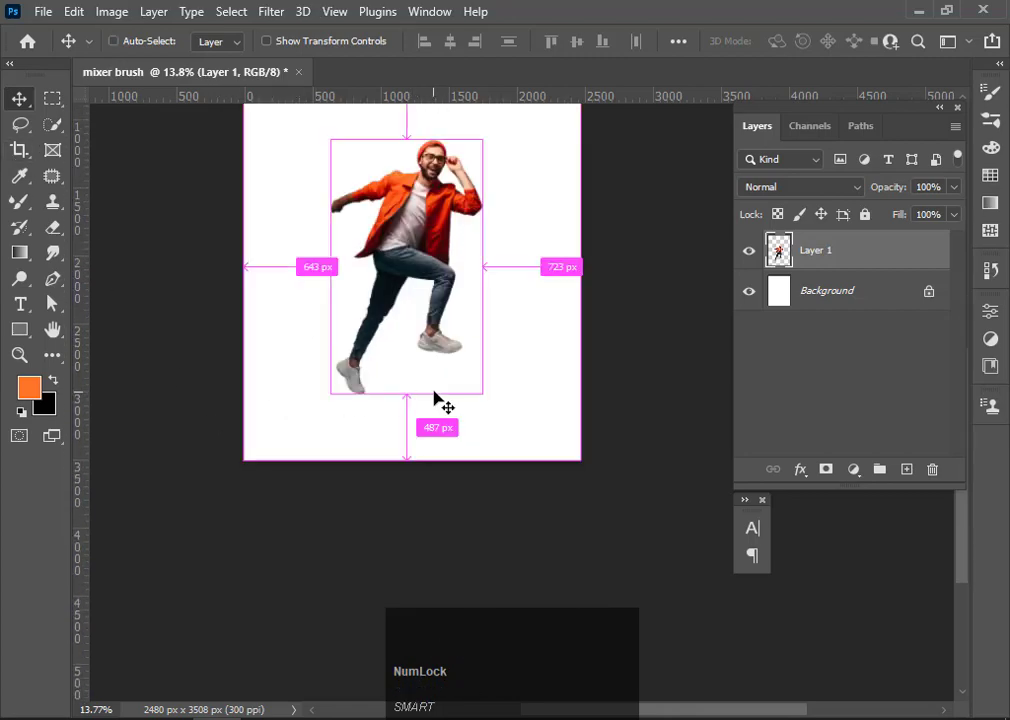
scroll(660, 340, up, 2)
click(885, 262)
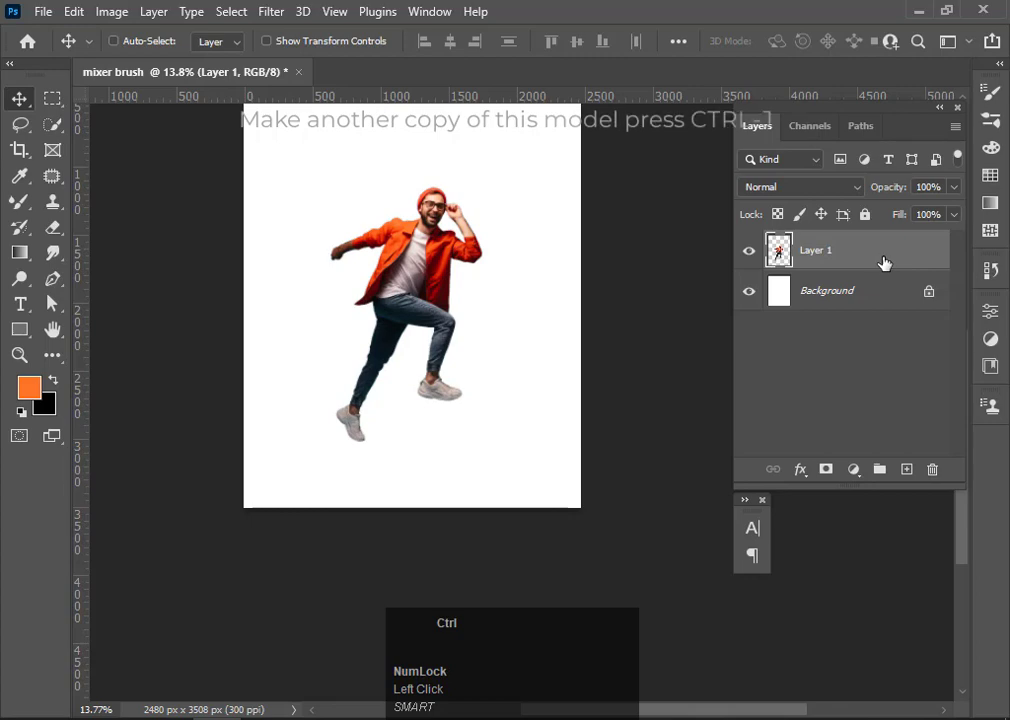
key(ctrl+j)
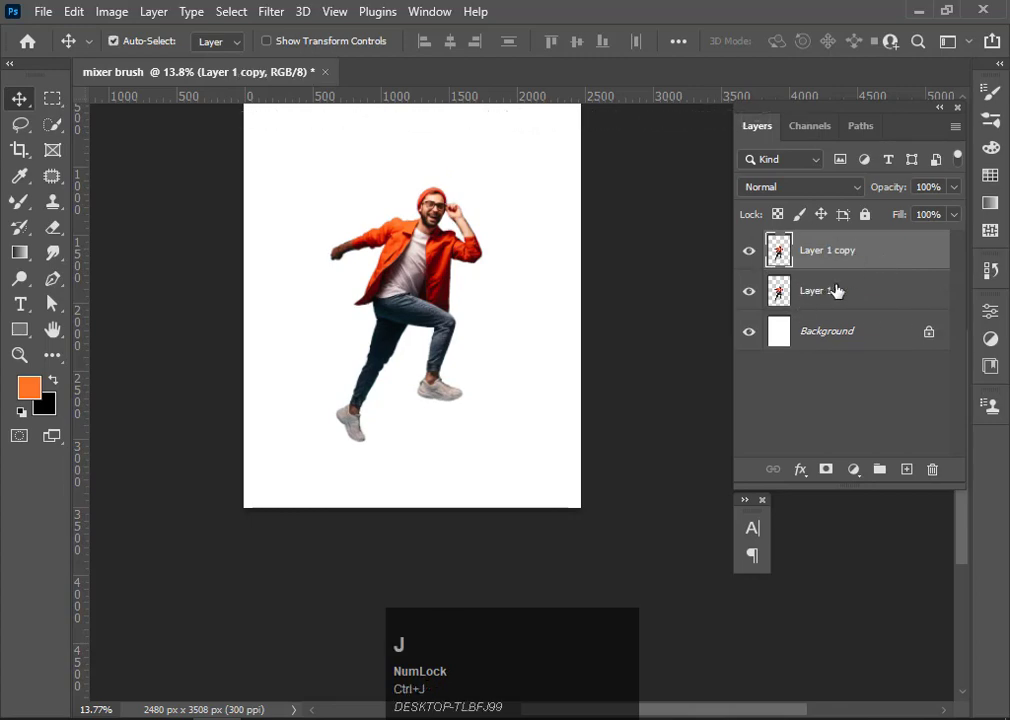
Set up the Mixer Brush tool with the Dry, Heavy Load preset for painting on Layer 1.
click(838, 293)
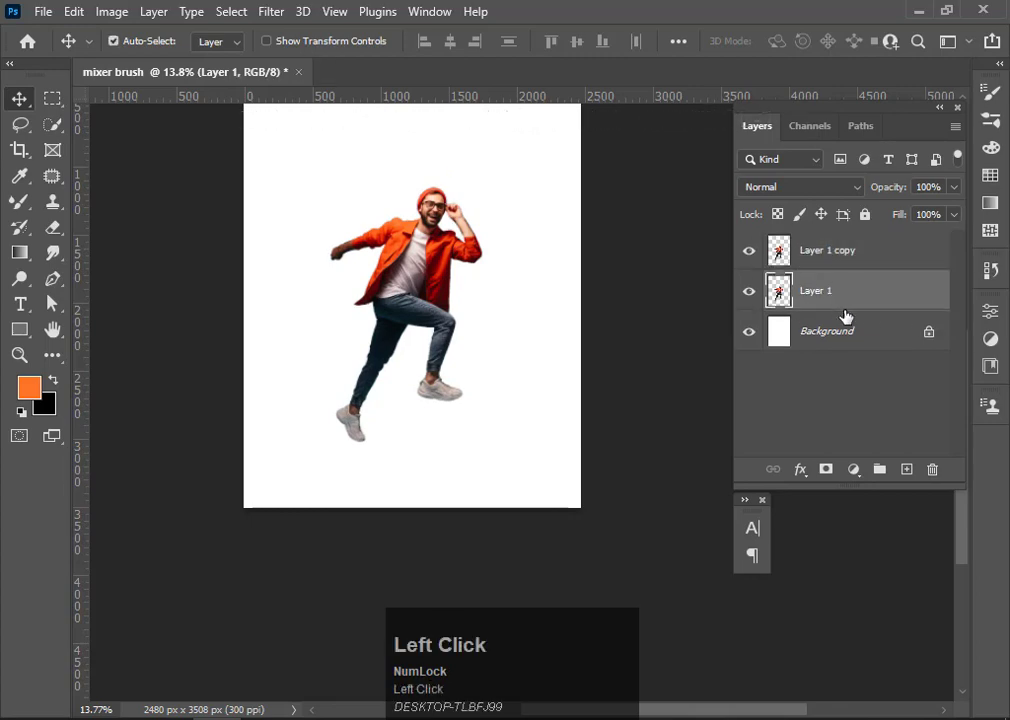
right_click(19, 201)
click(86, 205)
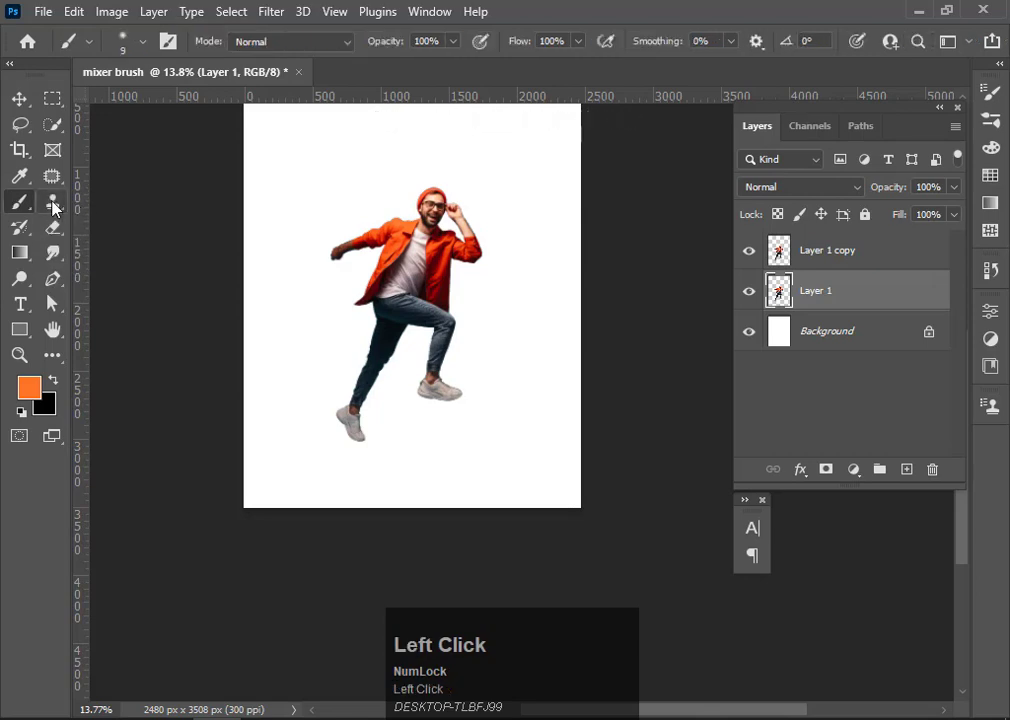
right_click(19, 201)
click(86, 260)
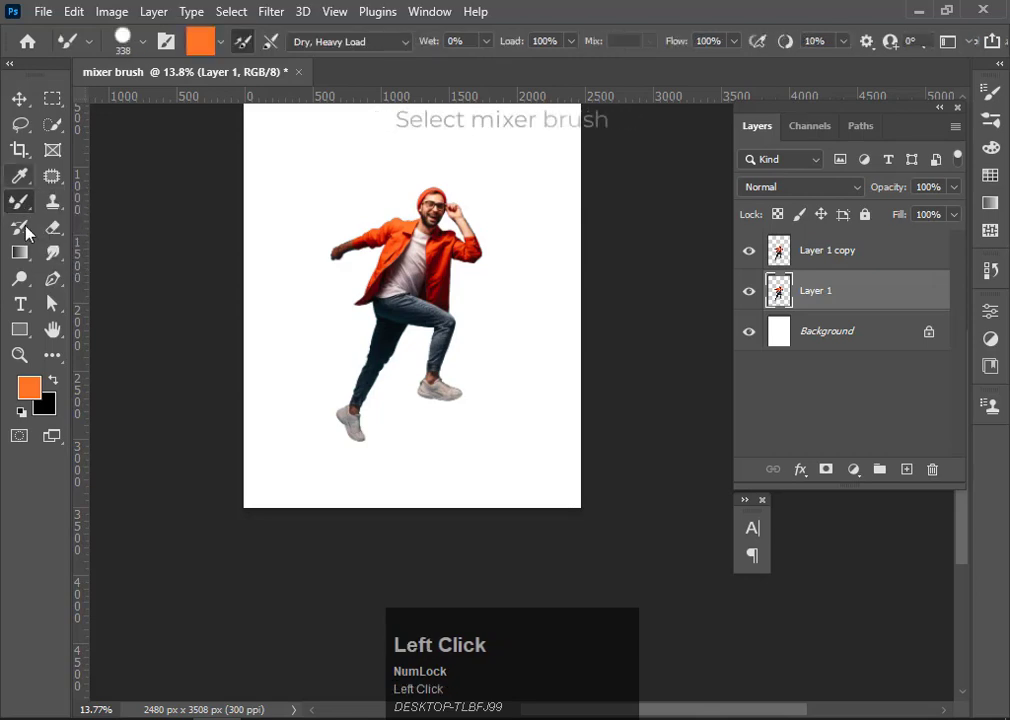
click(376, 44)
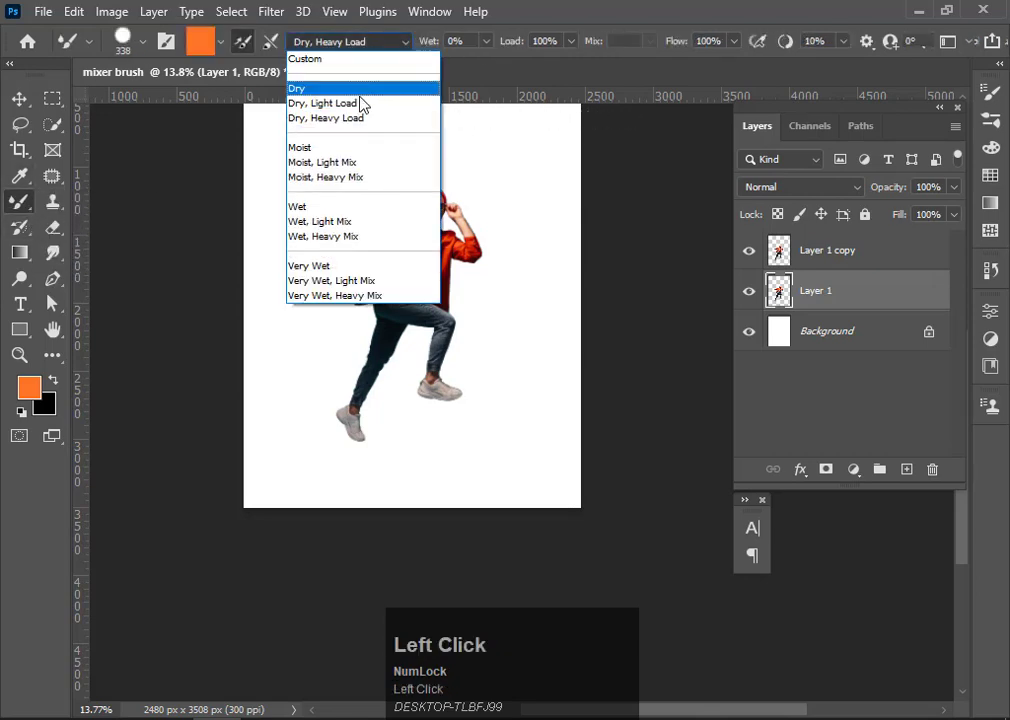
click(358, 122)
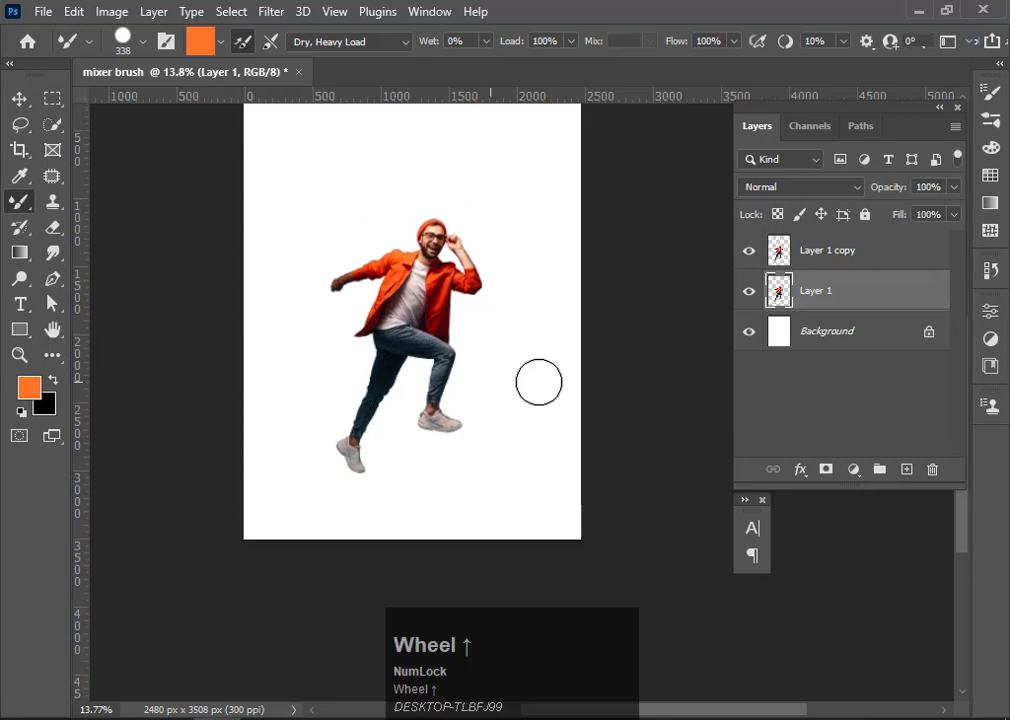
Sample the jacket's lower hem and paint a curved ribbon from it past the page's right edge.
scroll(423, 293, up, 2)
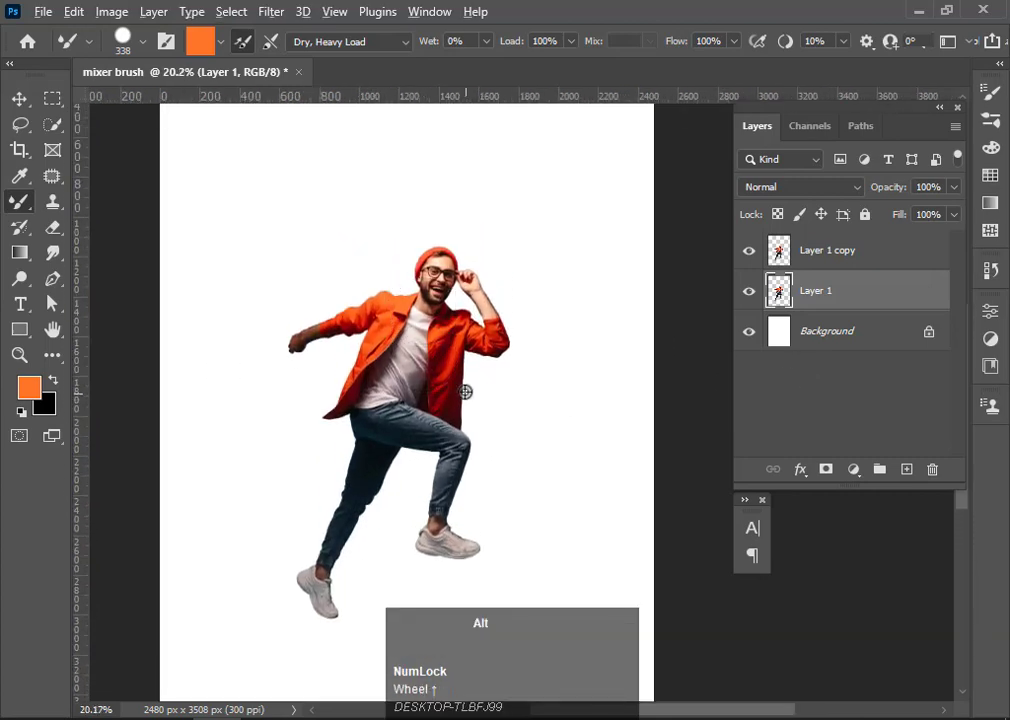
scroll(460, 382, down, 2)
scroll(455, 372, down, 1)
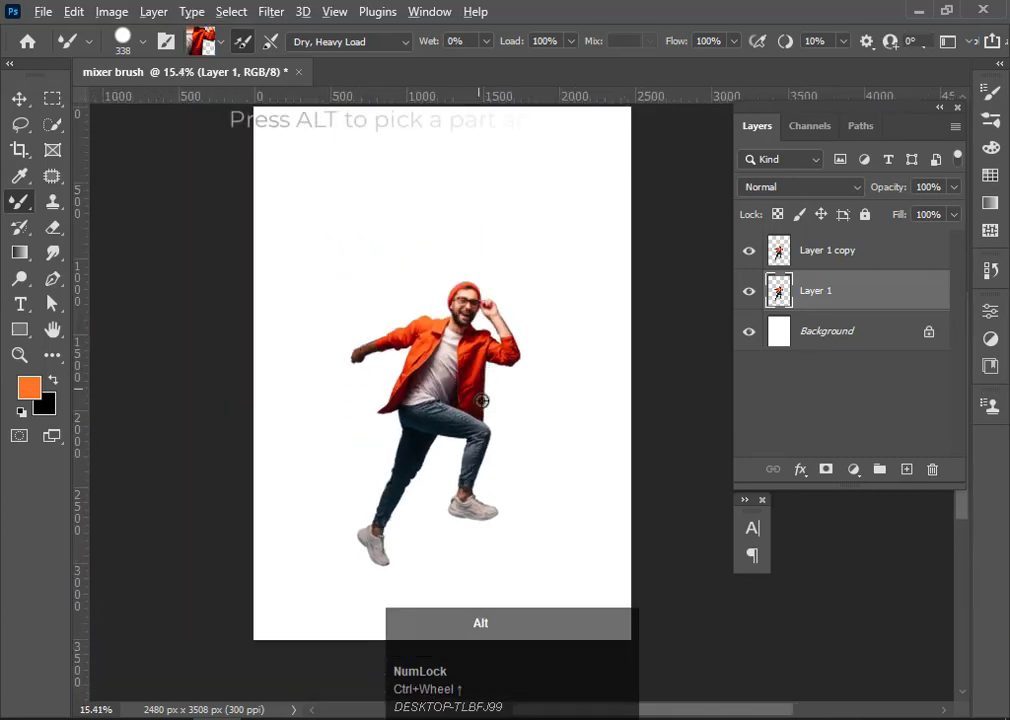
alt+click(475, 397)
mouse_move(496, 430)
mouse_down()
mouse_move(615, 441)
mouse_move(721, 349)
mouse_move(717, 308)
mouse_up()
Sample the red jacket and paint a ribbon that loops above the man and runs off the page's left edge.
key(alt)
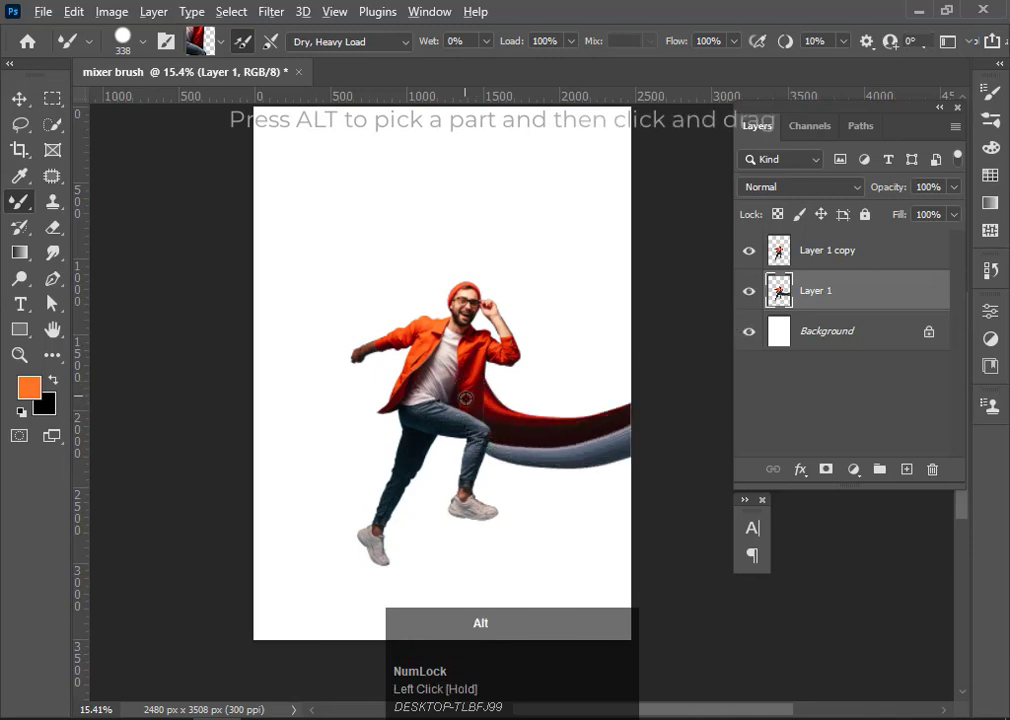
alt+click(476, 397)
mouse_move(355, 345)
mouse_down()
mouse_move(356, 246)
mouse_move(405, 172)
mouse_move(453, 163)
mouse_move(479, 196)
mouse_move(456, 239)
mouse_move(371, 270)
mouse_move(242, 271)
mouse_move(142, 246)
mouse_up()
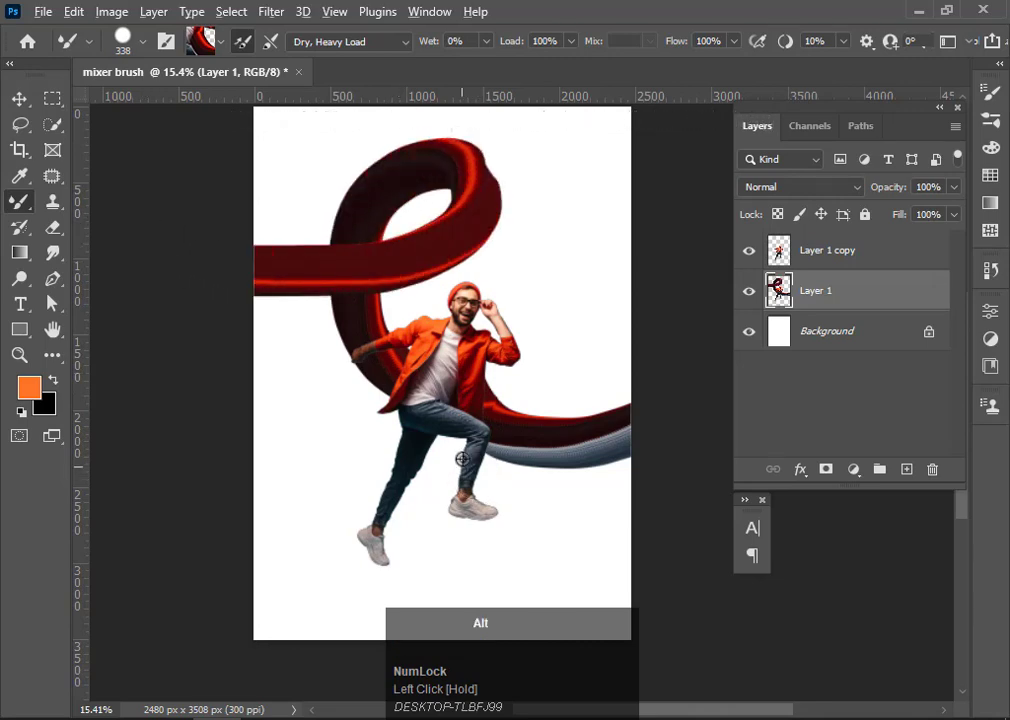
alt+scroll(492, 418, up, 2)
alt+scroll(492, 418, down, 2)
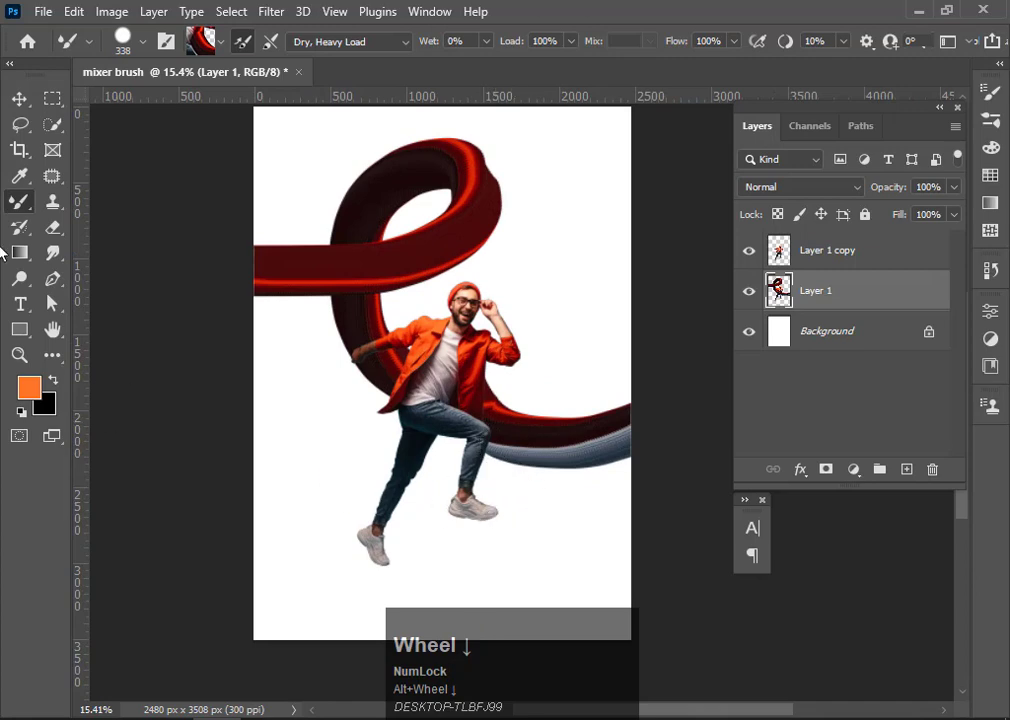
click(19, 98)
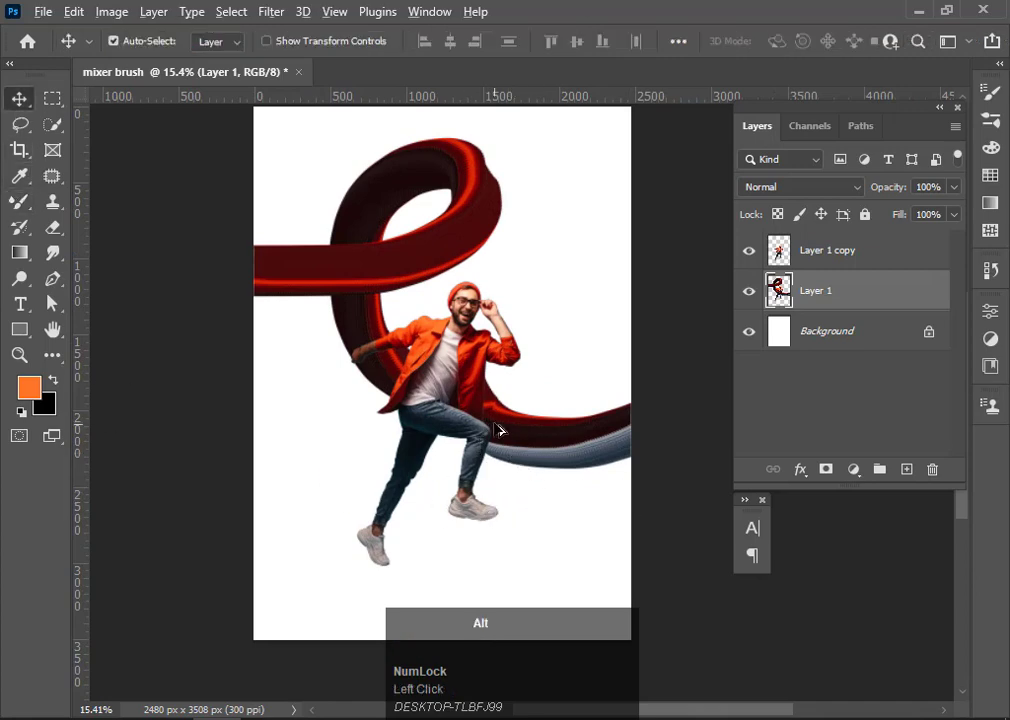
alt+scroll(490, 410, up, 1)
scroll(458, 291, down, 1)
scroll(592, 437, up, 1)
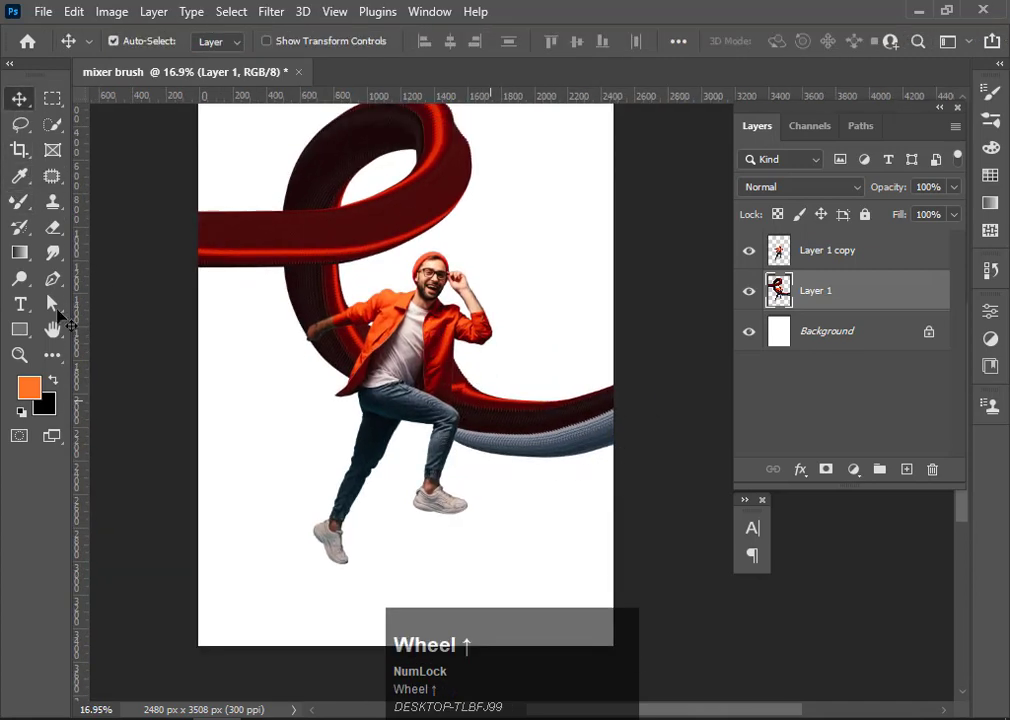
click(17, 314)
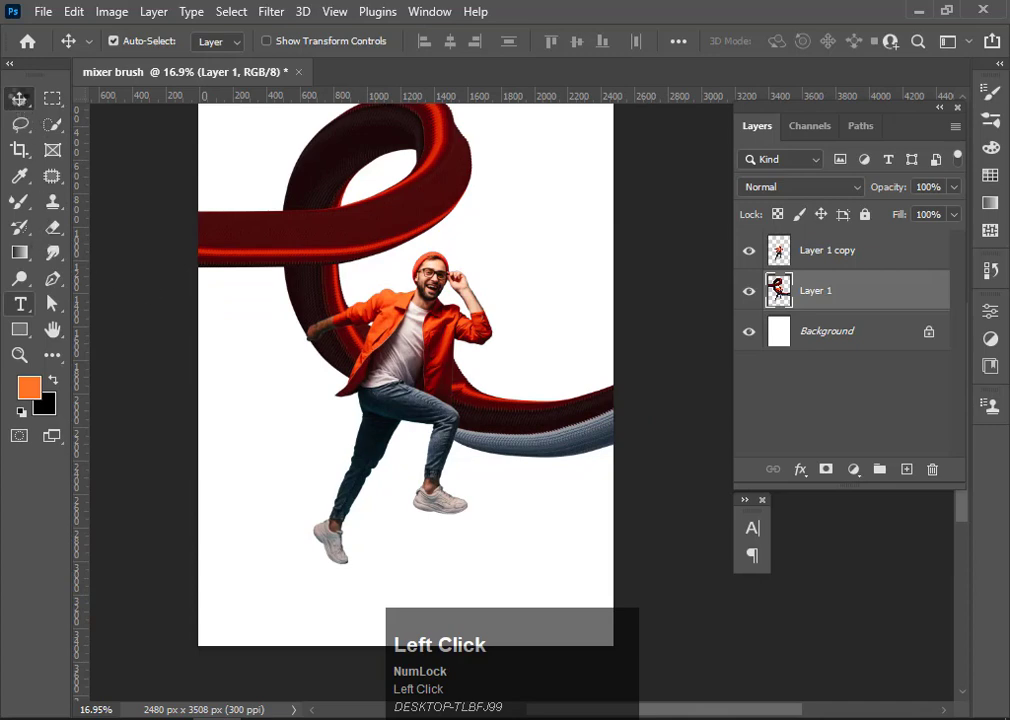
click(19, 304)
click(19, 99)
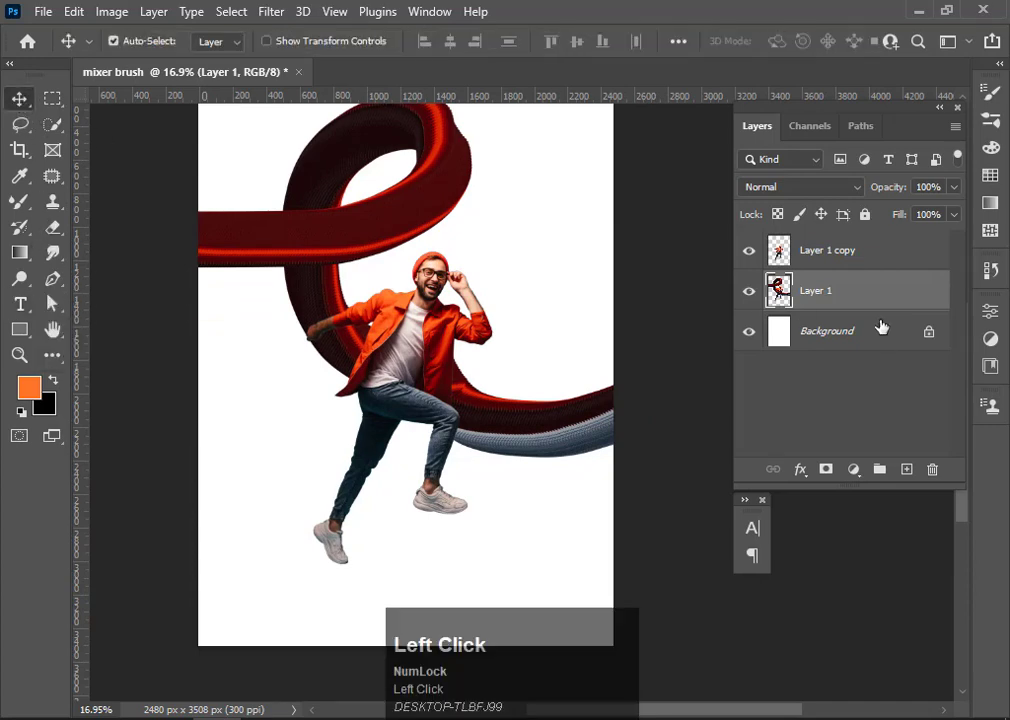
Add a blank layer at the top of the layer stack and make black the foreground colour.
click(906, 471)
drag(853, 238, 852, 234)
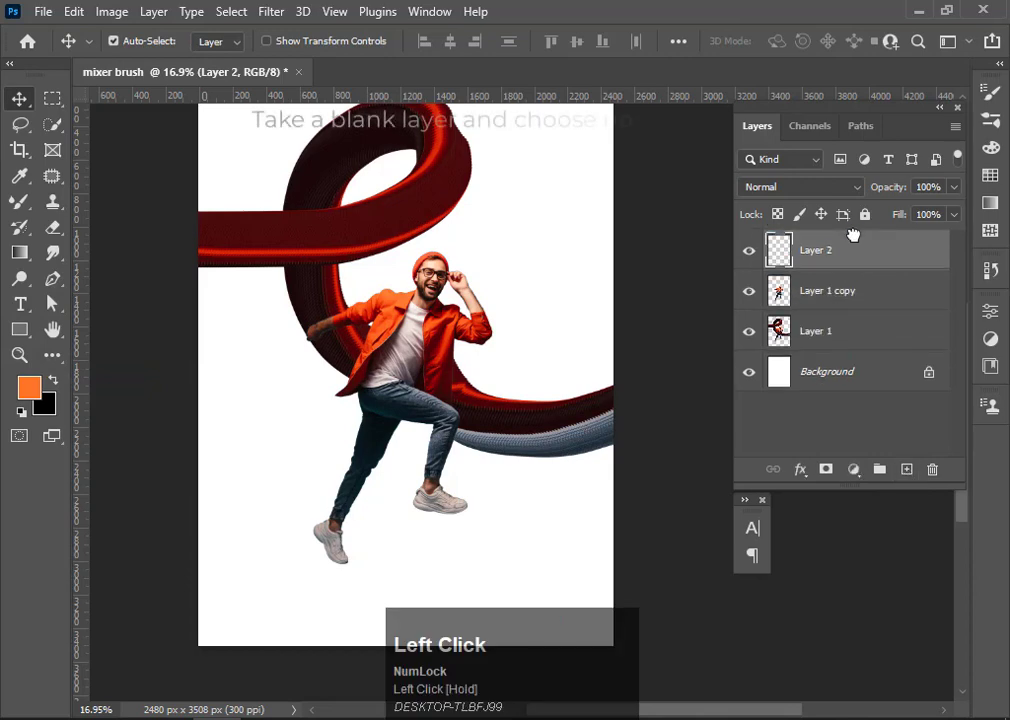
click(54, 381)
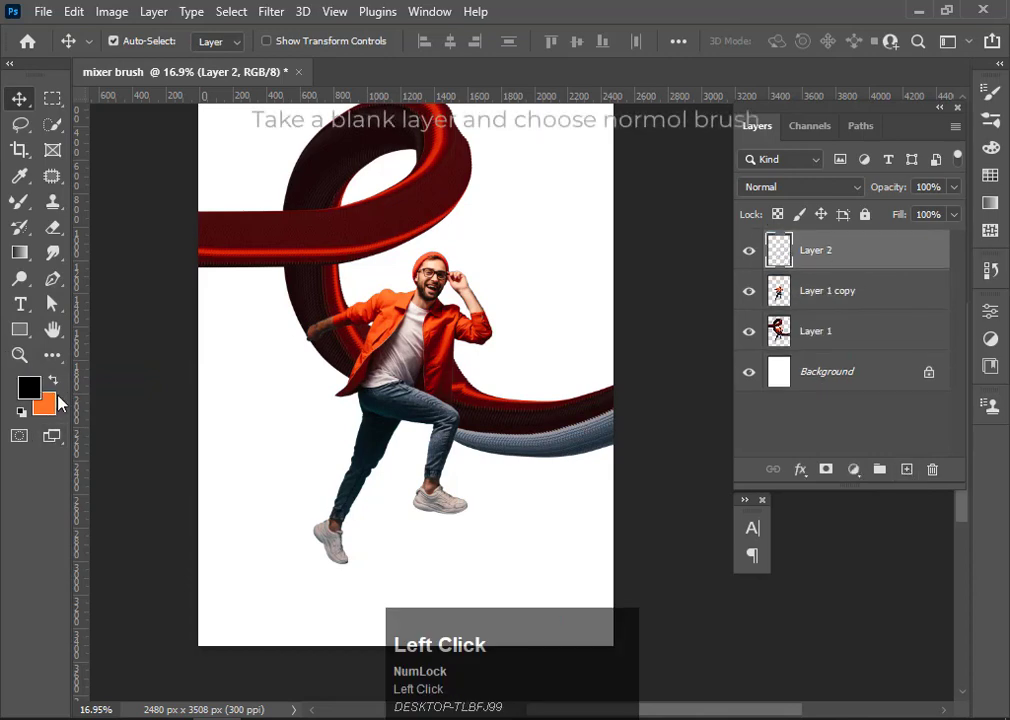
Choose the regular Brush tool with the Soft Round preset and set its size to 228 px.
right_click(20, 201)
click(66, 204)
click(139, 41)
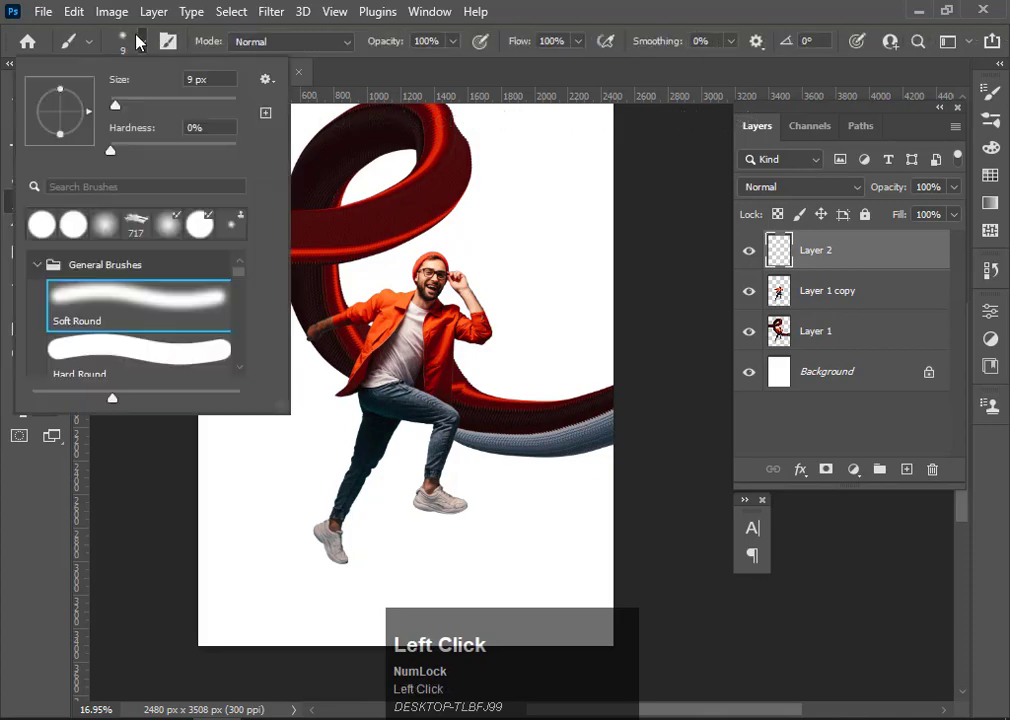
drag(133, 237, 134, 228)
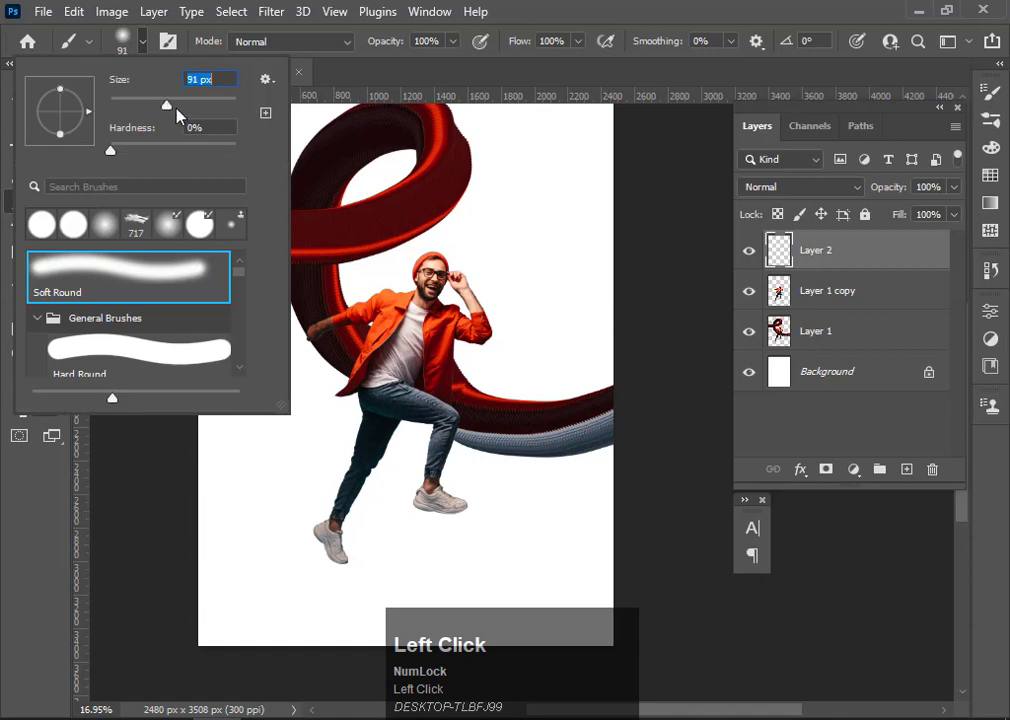
drag(168, 105, 143, 105)
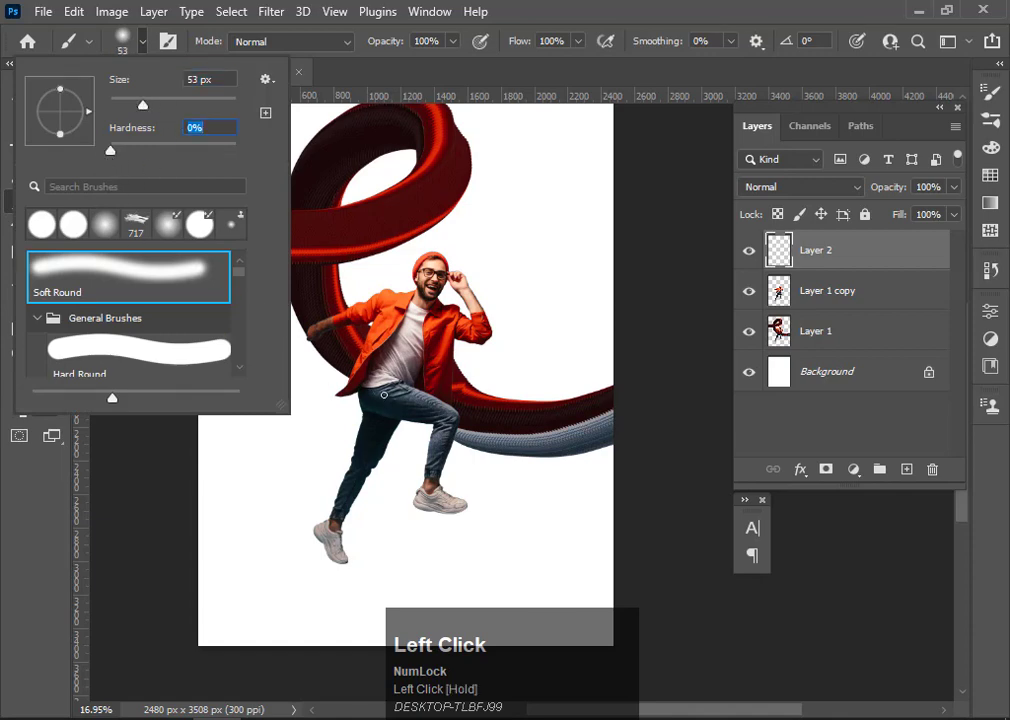
drag(166, 99, 206, 104)
Try a dab on the man's jacket, undo it, and set the brush size to 432 px.
click(365, 358)
key(ctrl+z)
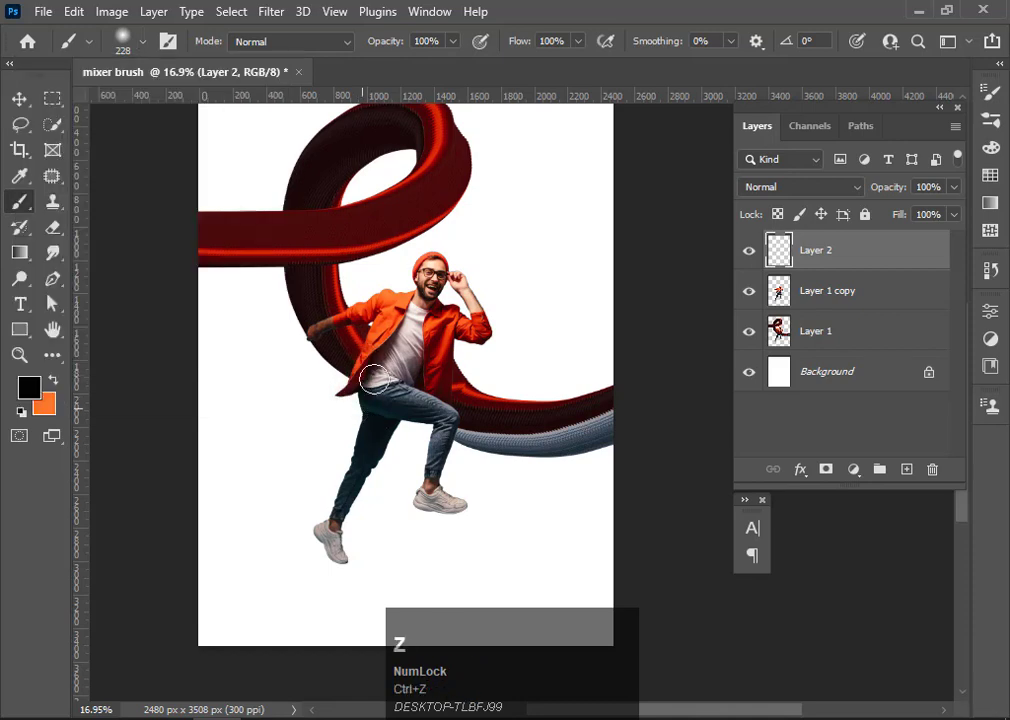
click(146, 42)
drag(206, 104, 221, 104)
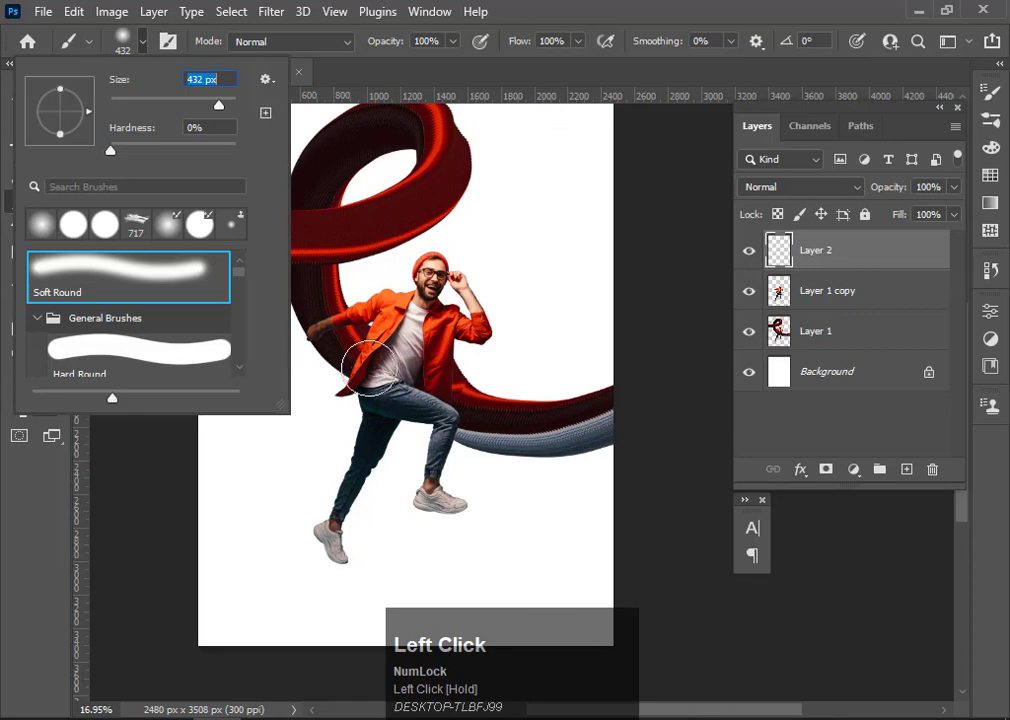
Try a black dab on the jacket, undo it, and move Layer 2 directly beneath Layer 1 copy.
click(390, 357)
key(ctrl+z)
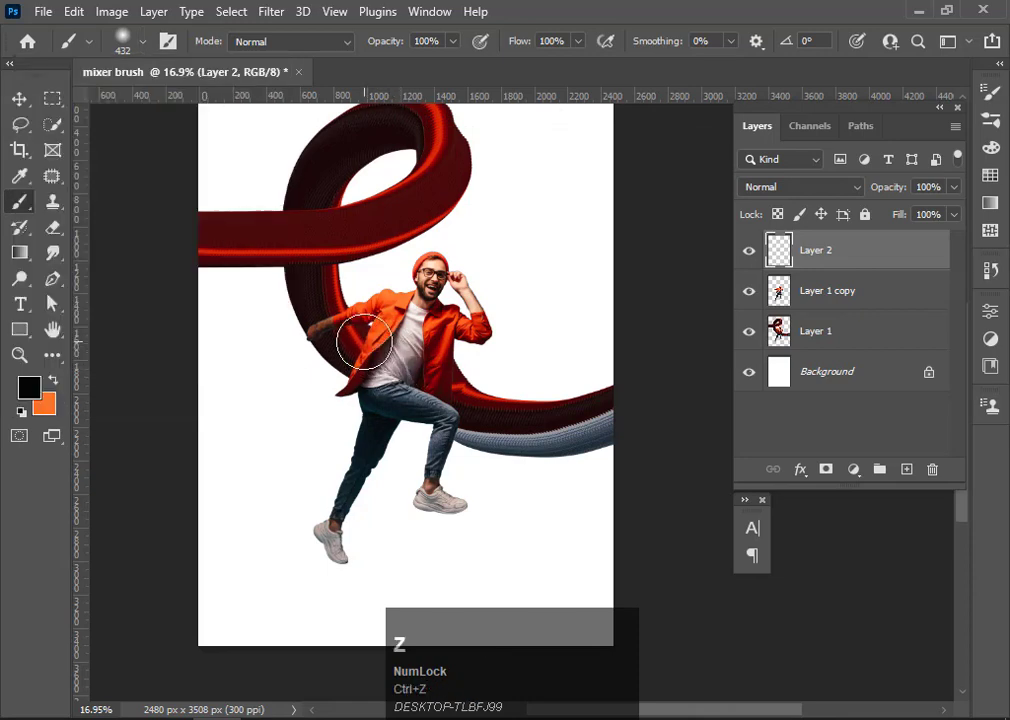
drag(876, 262, 885, 303)
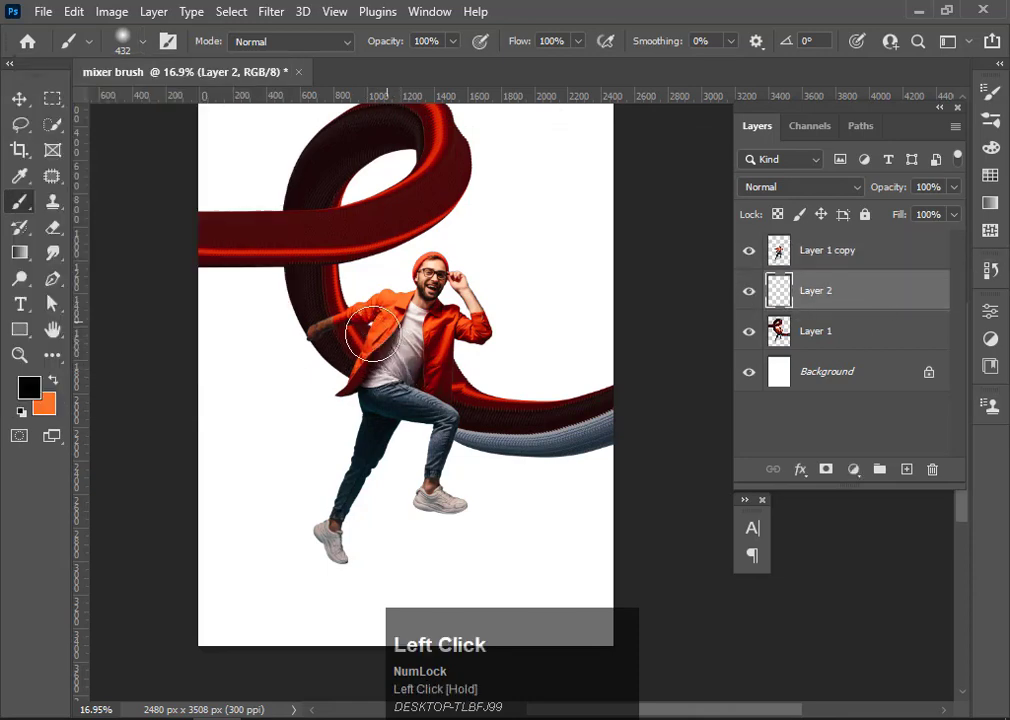
Paint soft black shading on Layer 2 behind both sides of the man's jacket where the ribbons meet it, undoing stray strokes.
mouse_move(372, 335)
mouse_down()
mouse_move(361, 375)
mouse_move(398, 366)
mouse_move(441, 376)
mouse_move(363, 348)
mouse_up()
key(ctrl+z)
key(ctrl+z)
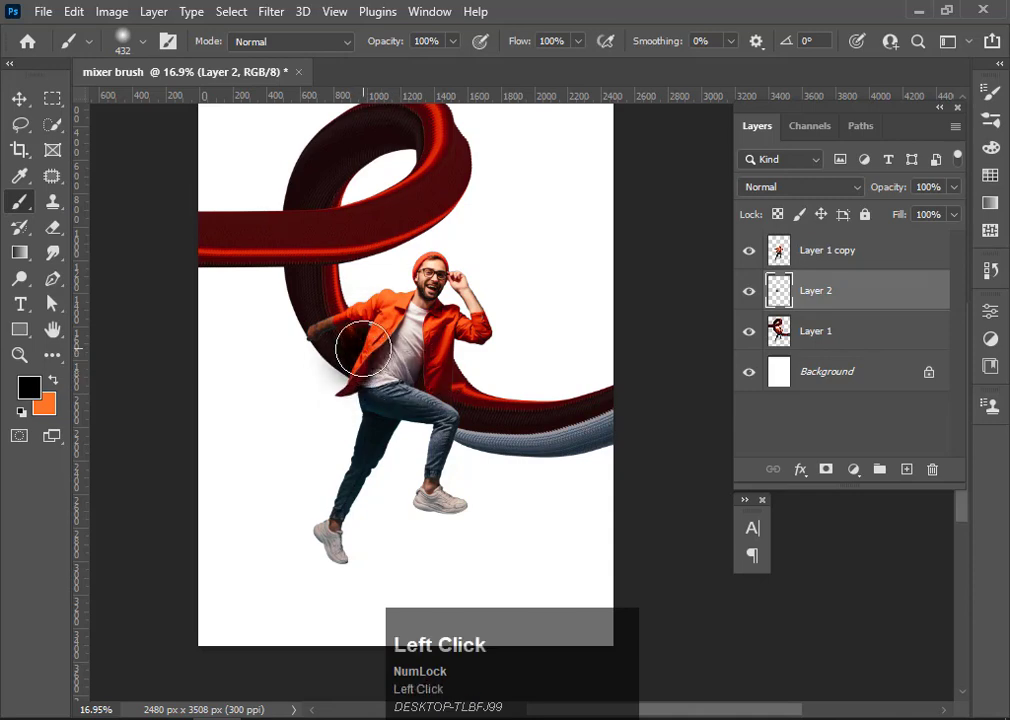
mouse_move(514, 383)
mouse_down()
mouse_move(442, 387)
mouse_move(460, 406)
mouse_move(434, 388)
mouse_move(474, 384)
mouse_move(431, 382)
mouse_up()
key(ctrl+z)
click(433, 390)
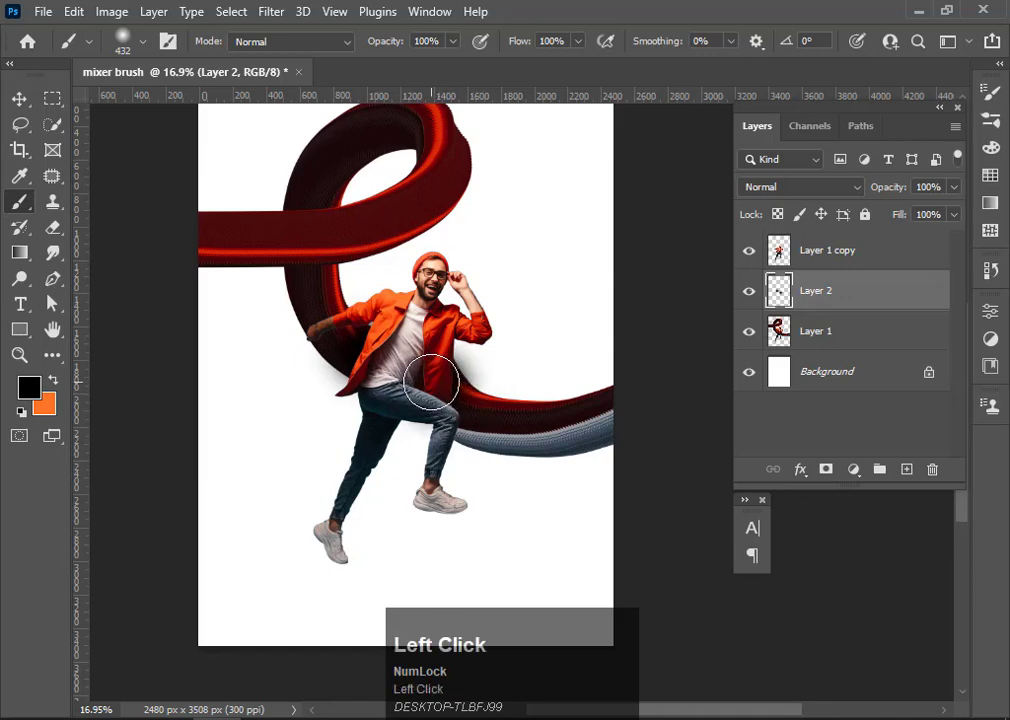
Set the brush size to 338 px and touch up the shading around the man's hip and outstretched hand, undoing unwanted dabs.
click(143, 41)
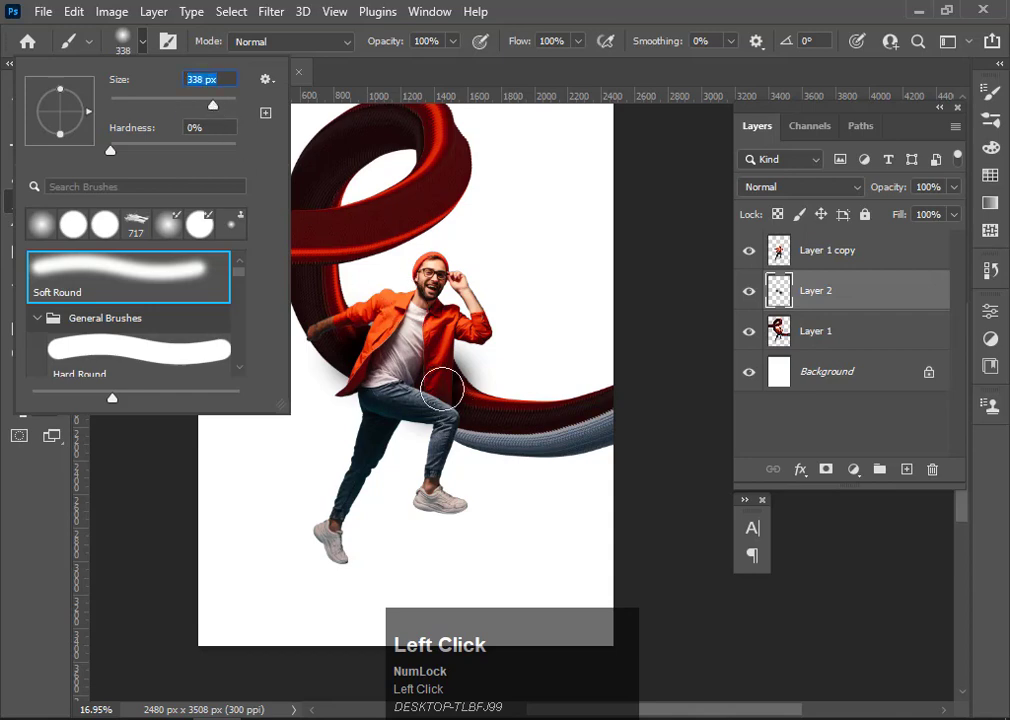
click(441, 388)
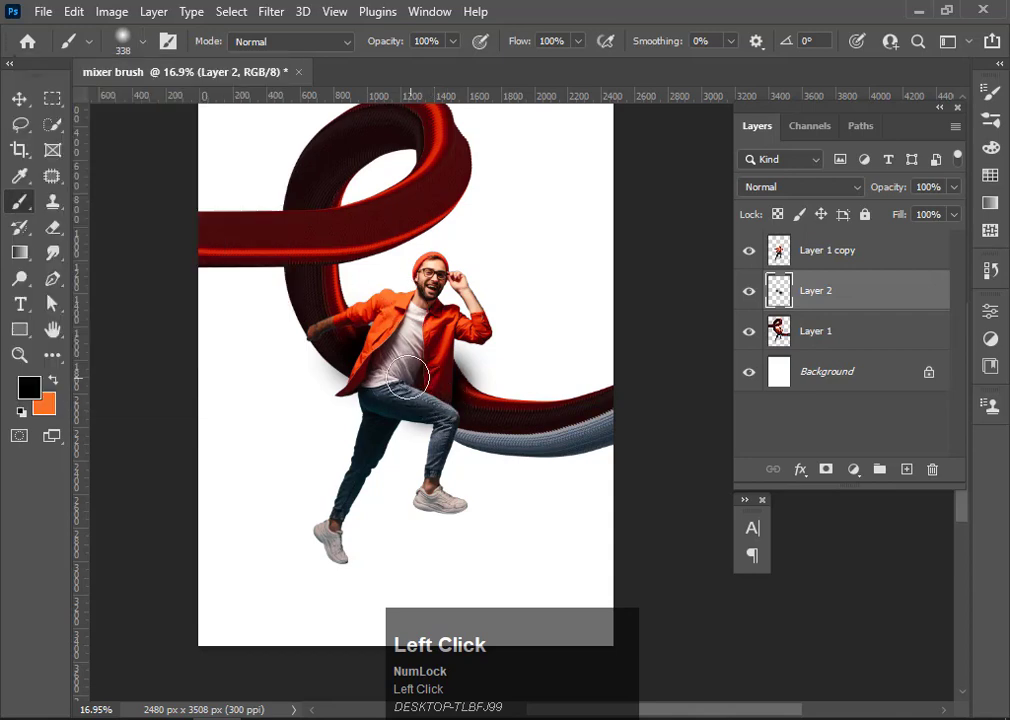
click(325, 331)
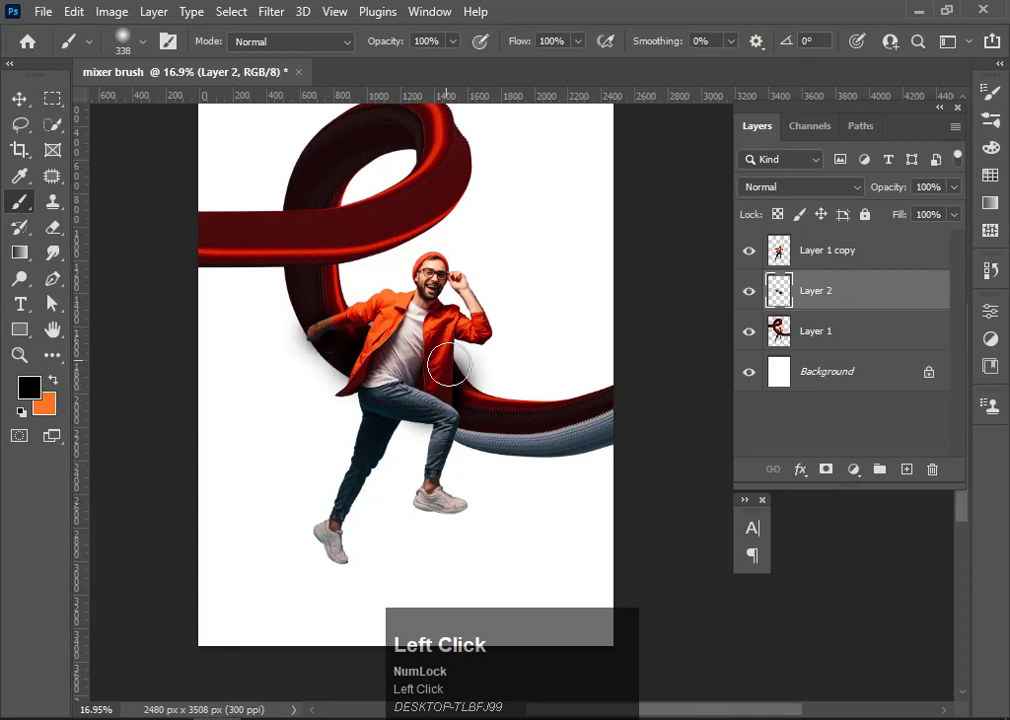
key(ctrl+z)
click(333, 321)
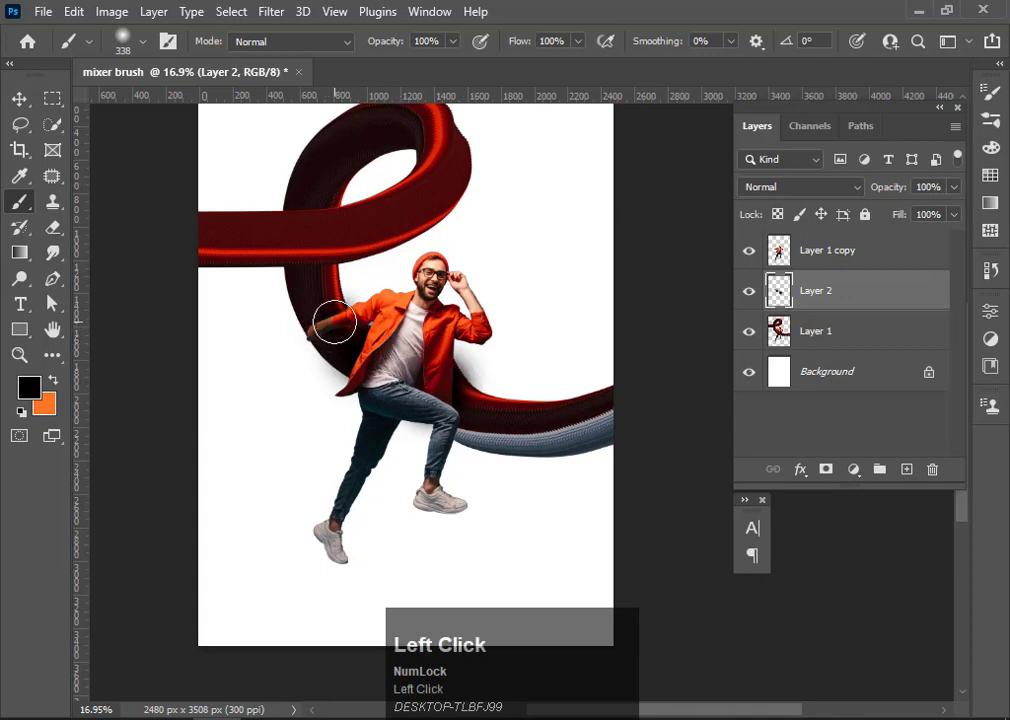
Add the text "HOW TO MAKE" in black Bebas Neue Bold beside the man's raised elbow.
scroll(333, 321, up, 1)
click(19, 98)
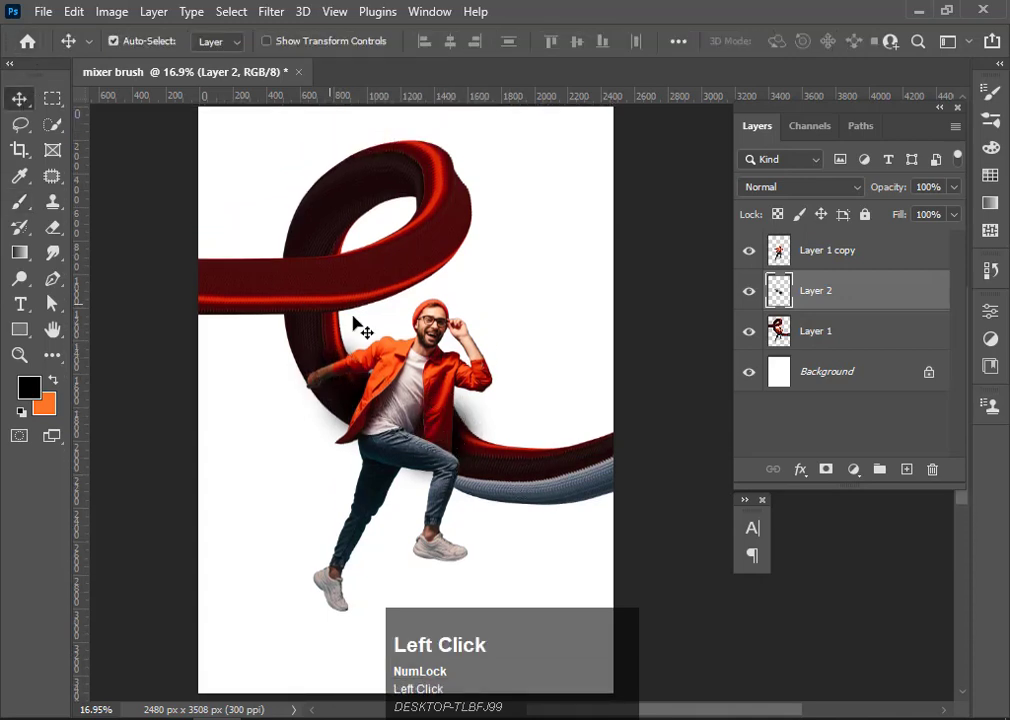
scroll(527, 379, down, 1)
alt+scroll(532, 383, down, 2)
scroll(523, 388, up, 2)
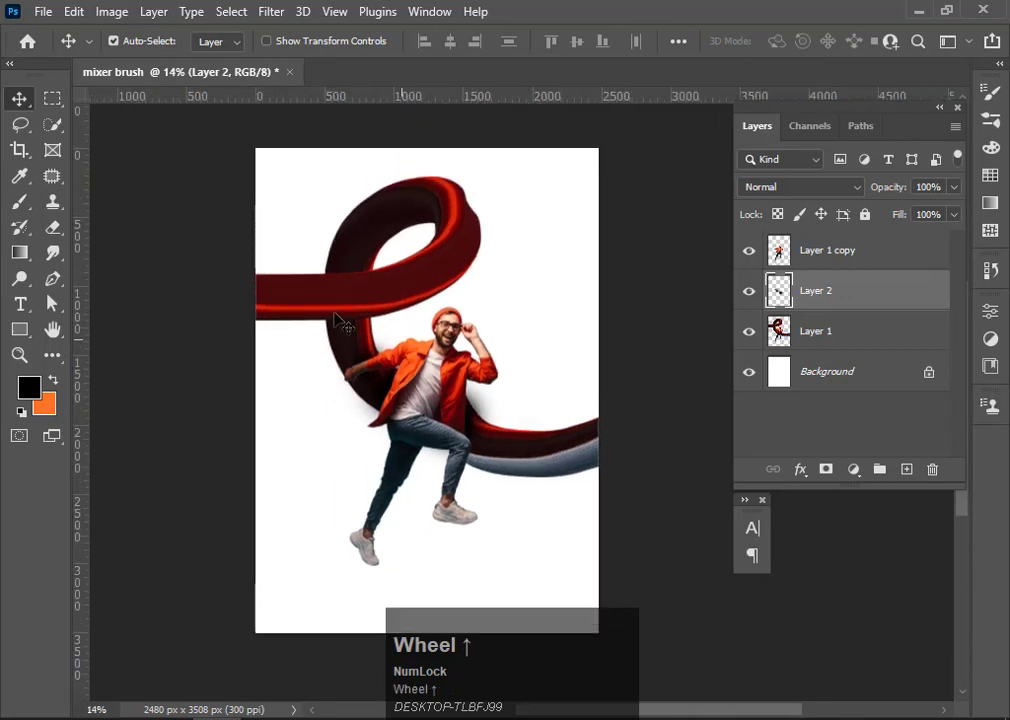
scroll(338, 320, down, 1)
click(21, 306)
ctrl+scroll(300, 400, down, 2)
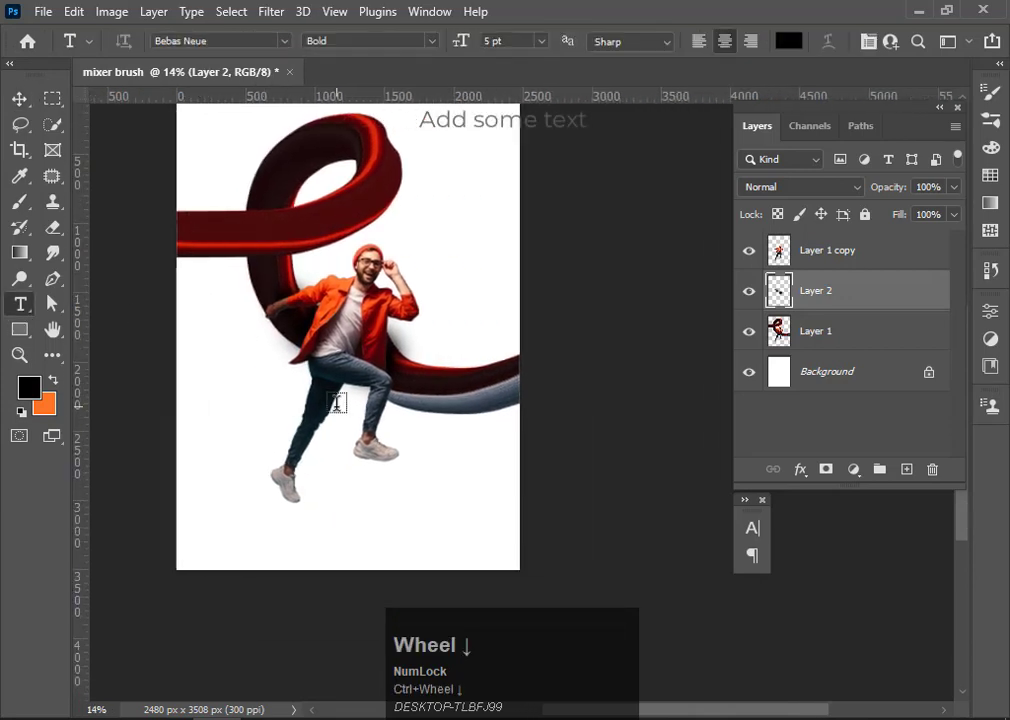
click(21, 310)
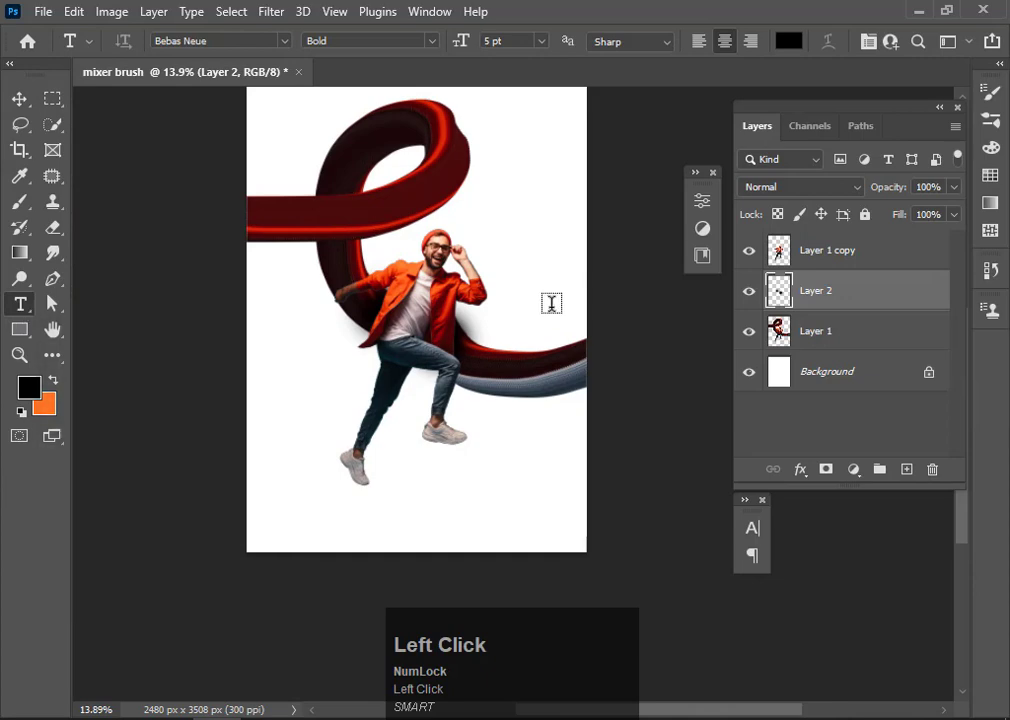
click(487, 276)
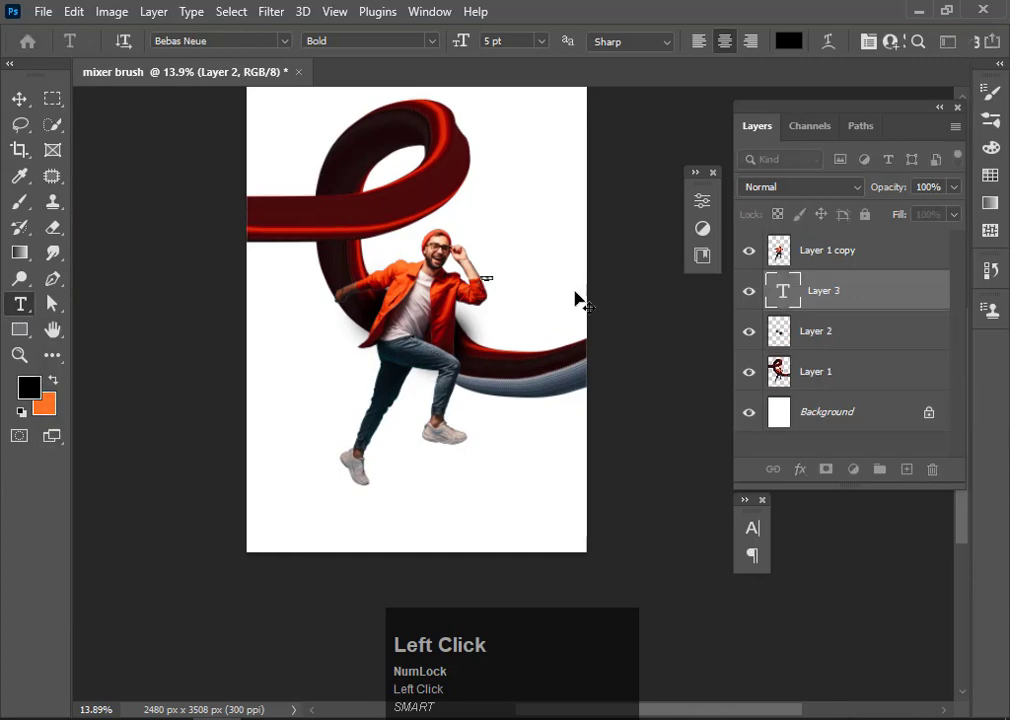
text(HO T)
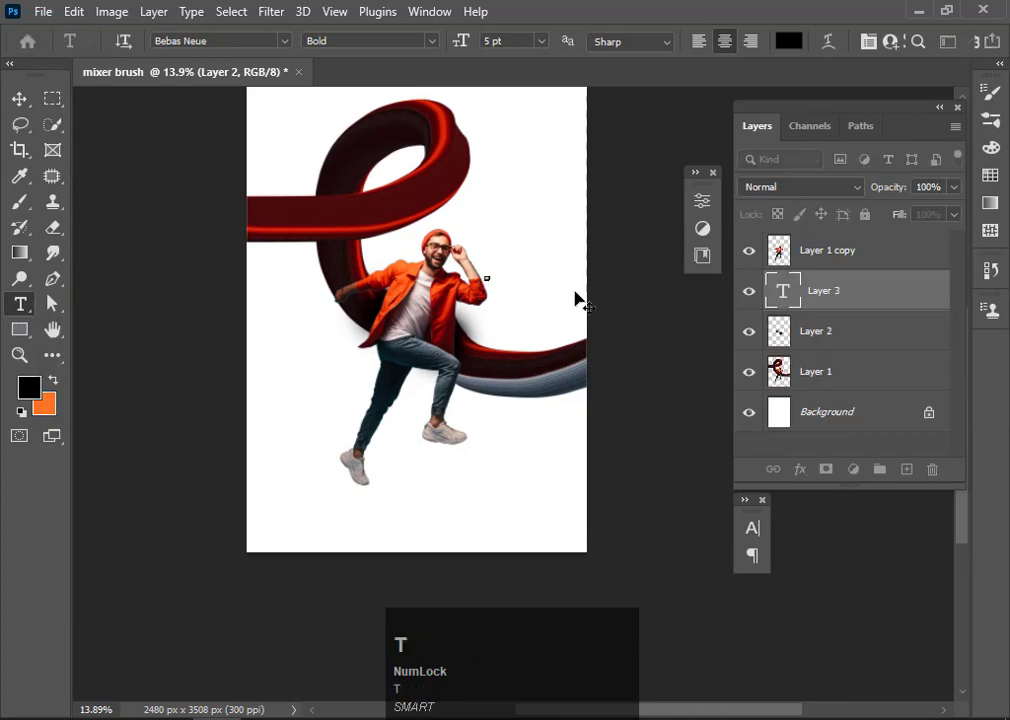
text(O,)
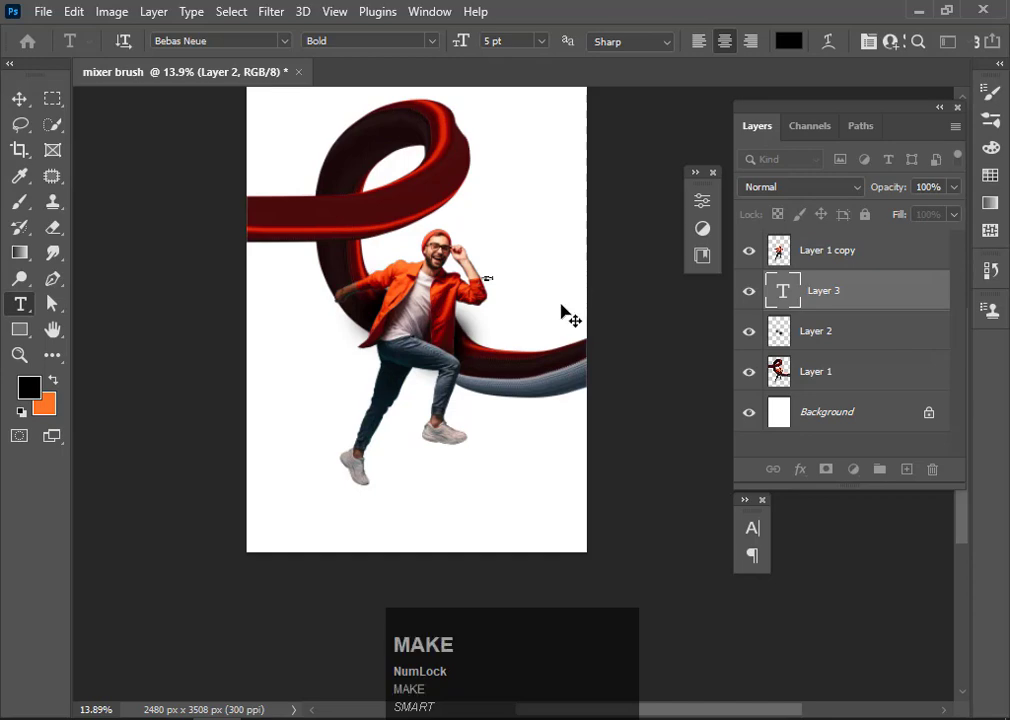
click(14, 97)
Enlarge the HOW TO MAKE text to about 823% and place it just above the ribbon running to the page's right edge.
key(ctrl+t)
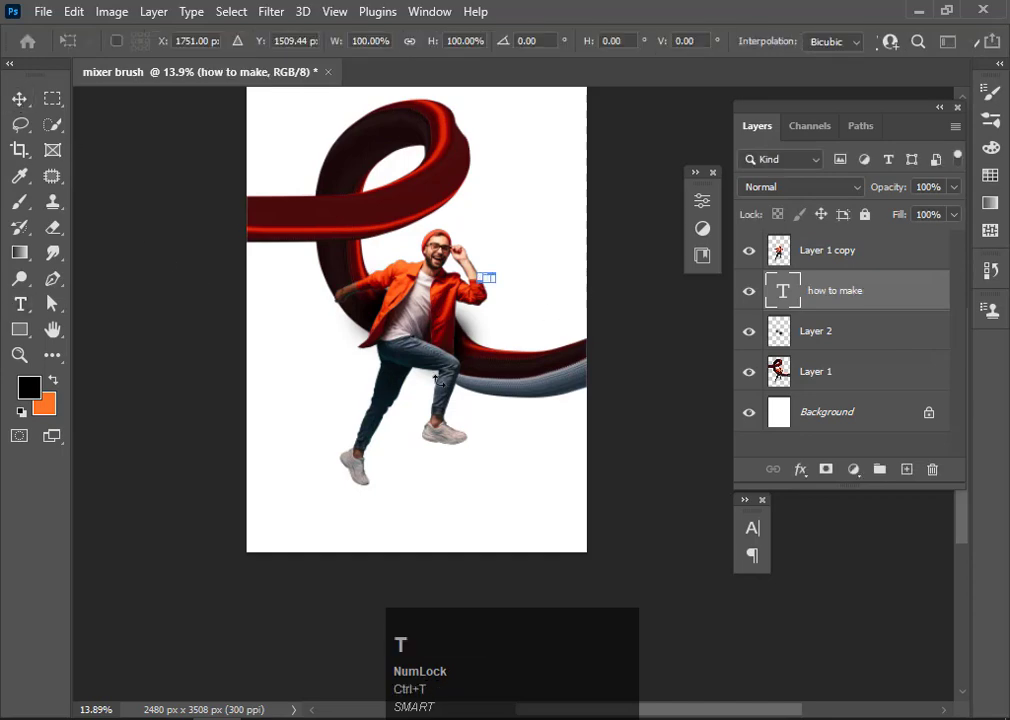
drag(499, 285, 546, 333)
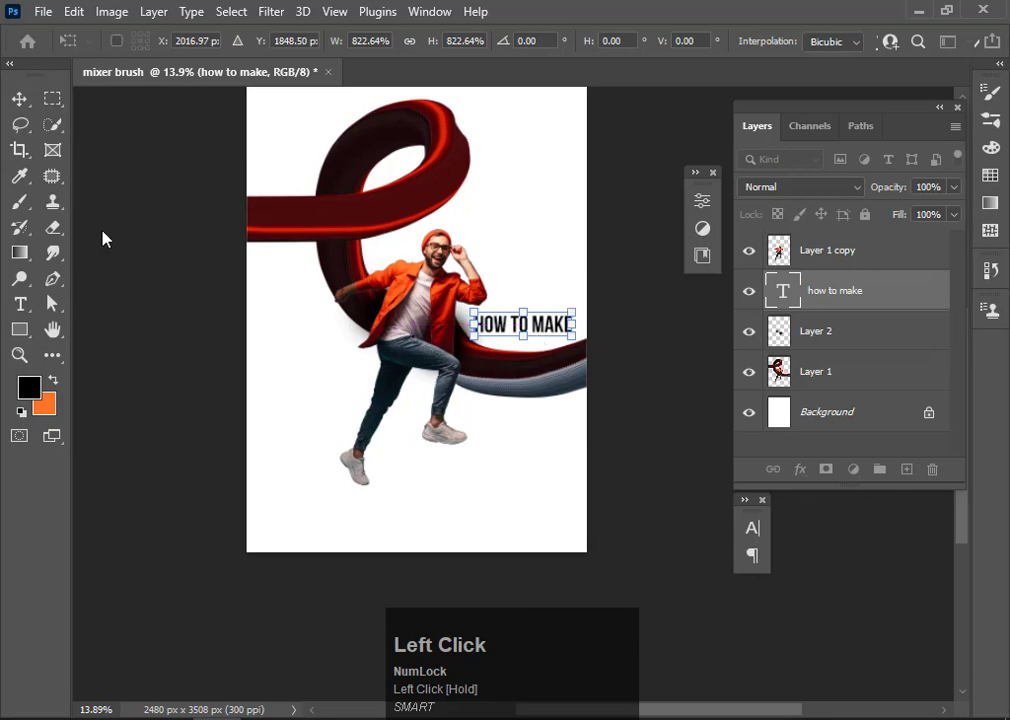
click(17, 100)
Draw a rectangle shape about 578 × 235 px below the ribbon beside the man's front foot.
scroll(408, 419, up, 2)
scroll(532, 329, down, 3)
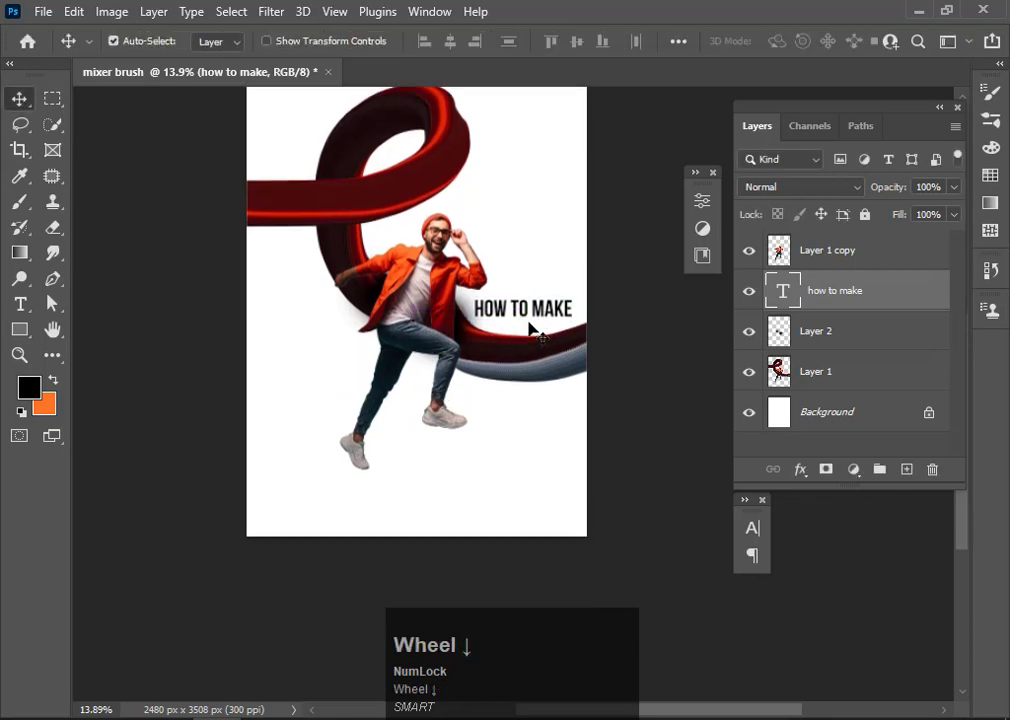
scroll(497, 450, right, 2)
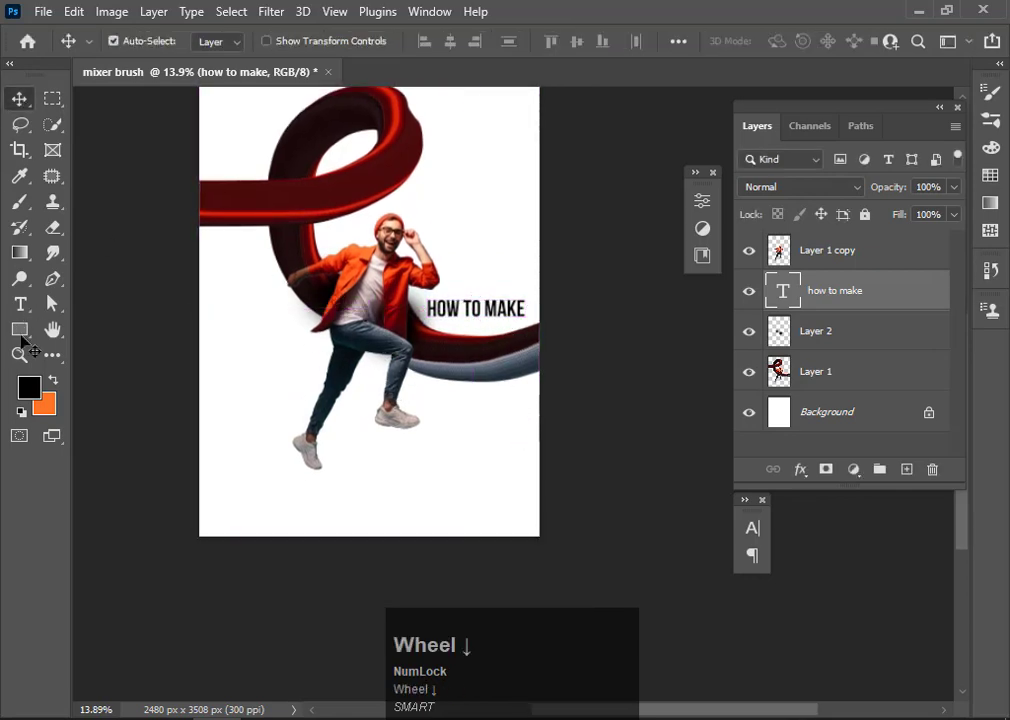
click(21, 334)
key(alt)
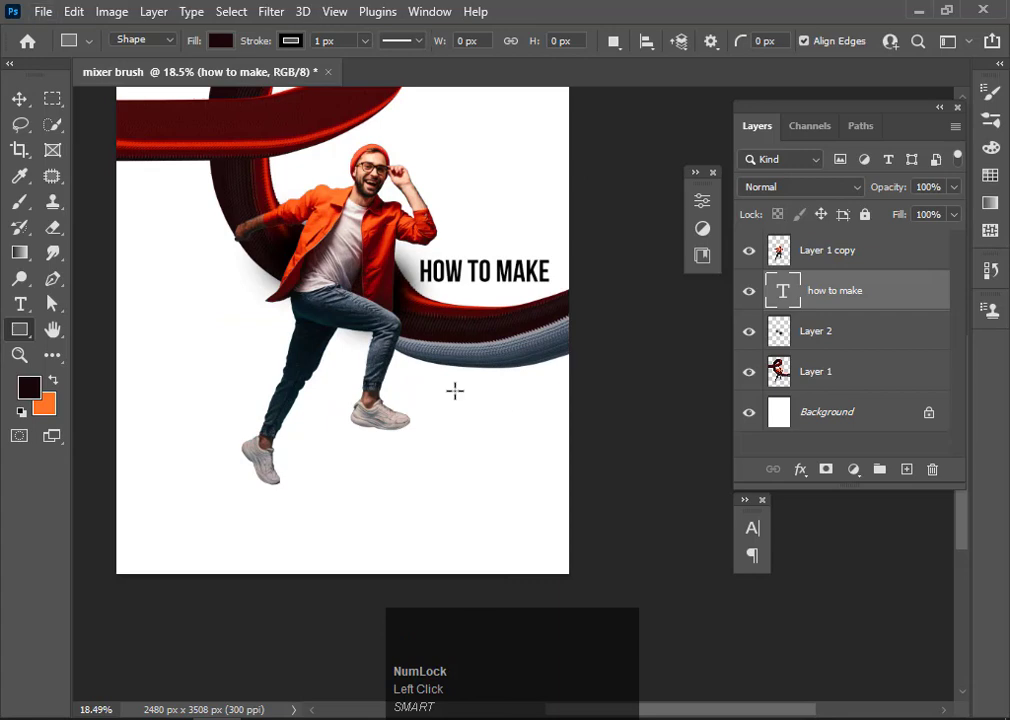
drag(441, 369, 546, 413)
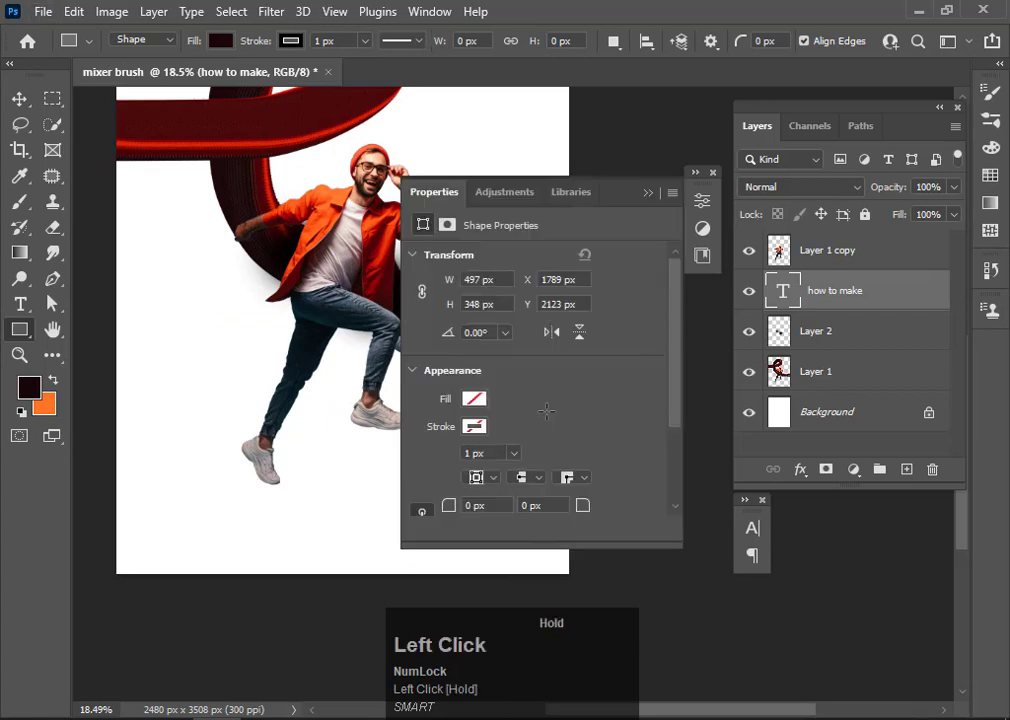
Remove the rectangle's stroke and set its fill to black.
drag(609, 192, 904, 195)
click(767, 427)
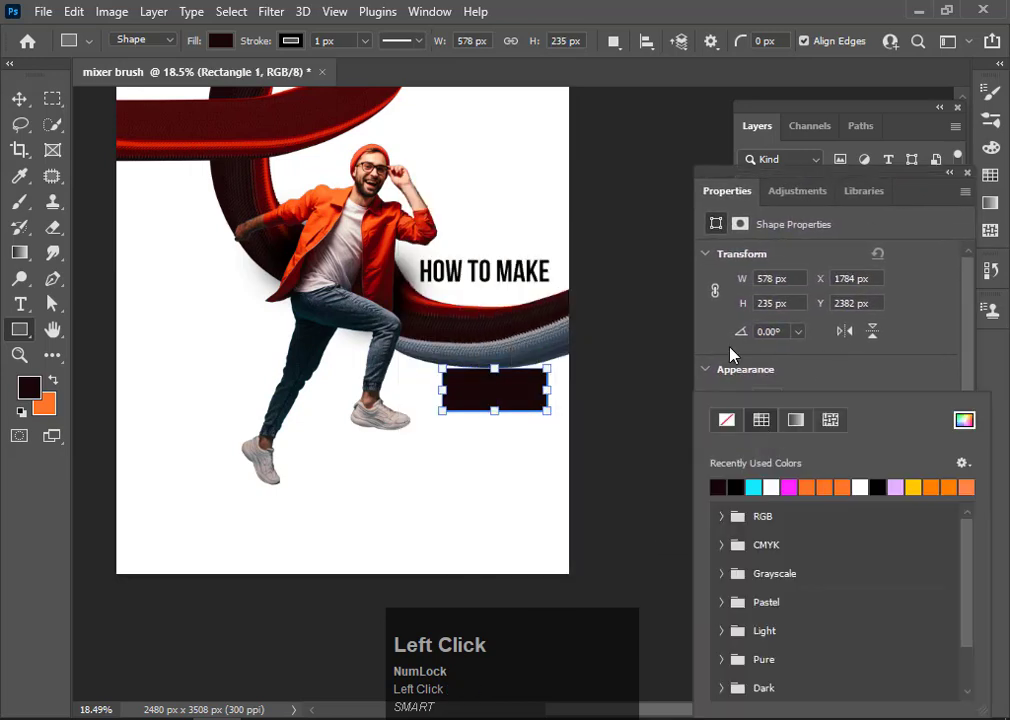
click(729, 422)
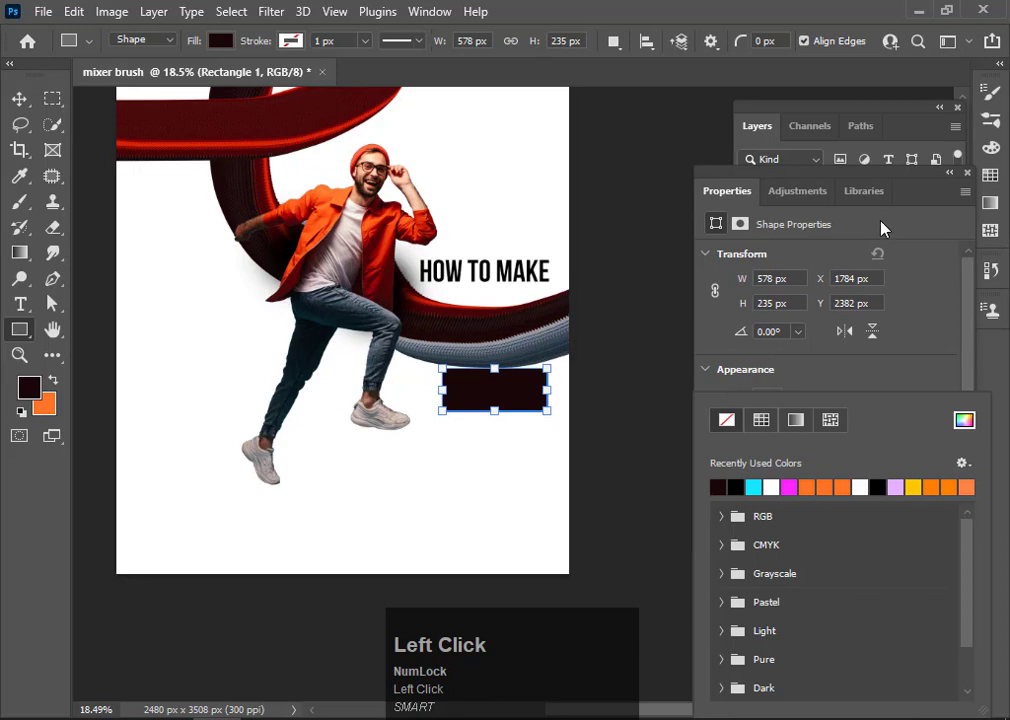
click(926, 282)
click(767, 399)
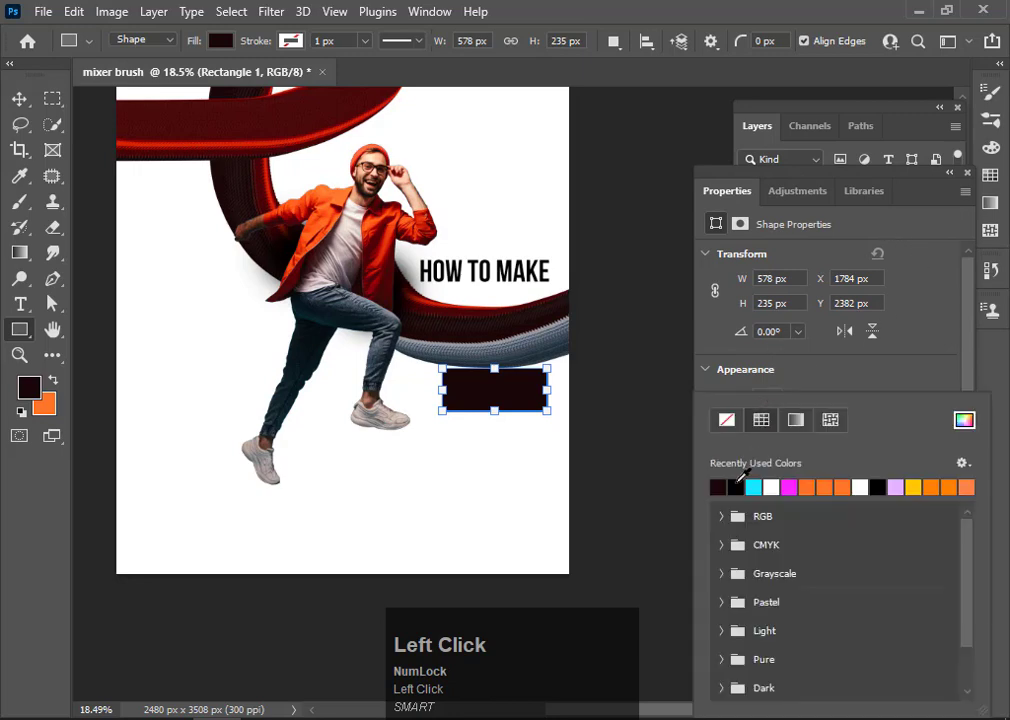
click(741, 485)
click(924, 376)
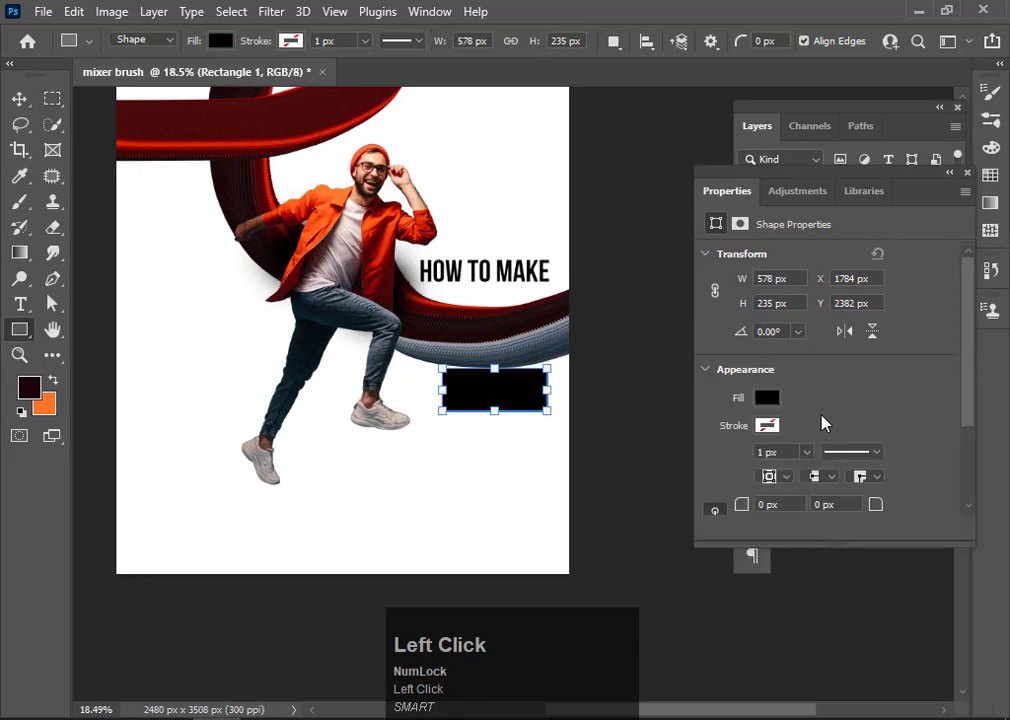
Round all four corners of the rectangle by about 33 px, and collapse and dock the shape properties below the character settings.
scroll(767, 496, down, 1)
drag(743, 460, 775, 483)
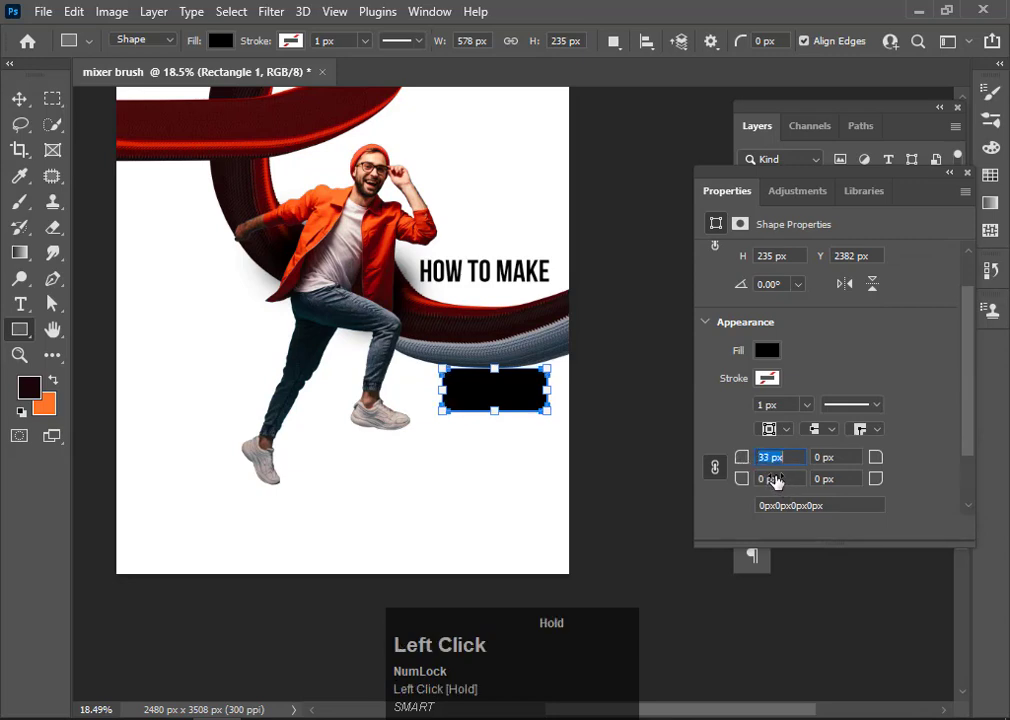
drag(775, 483, 777, 482)
click(949, 173)
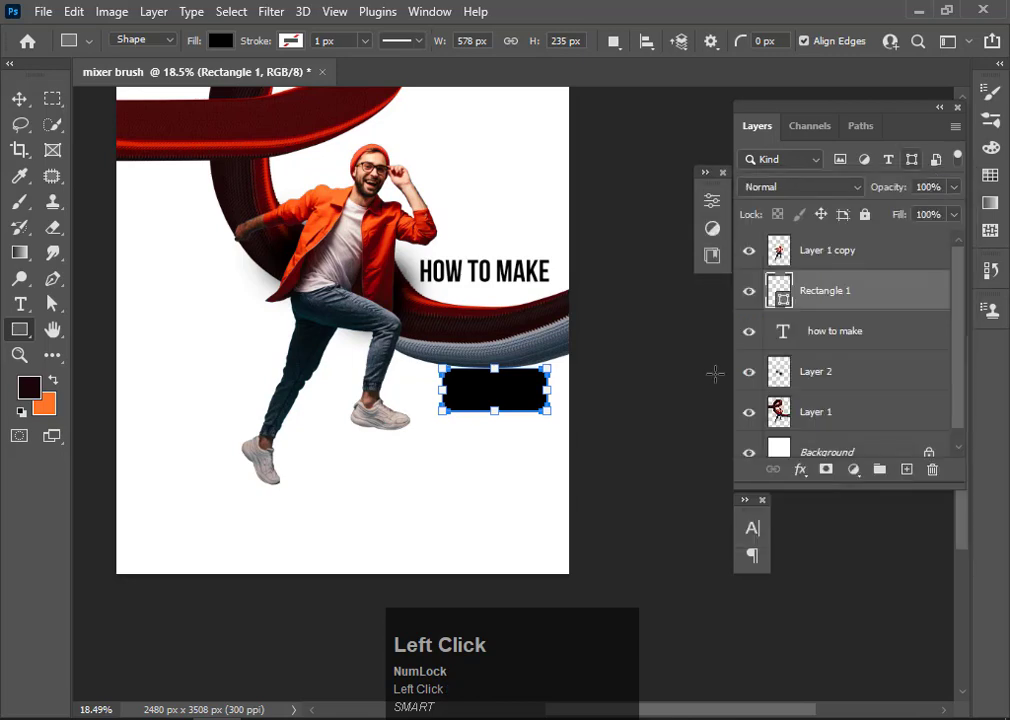
drag(713, 183, 753, 590)
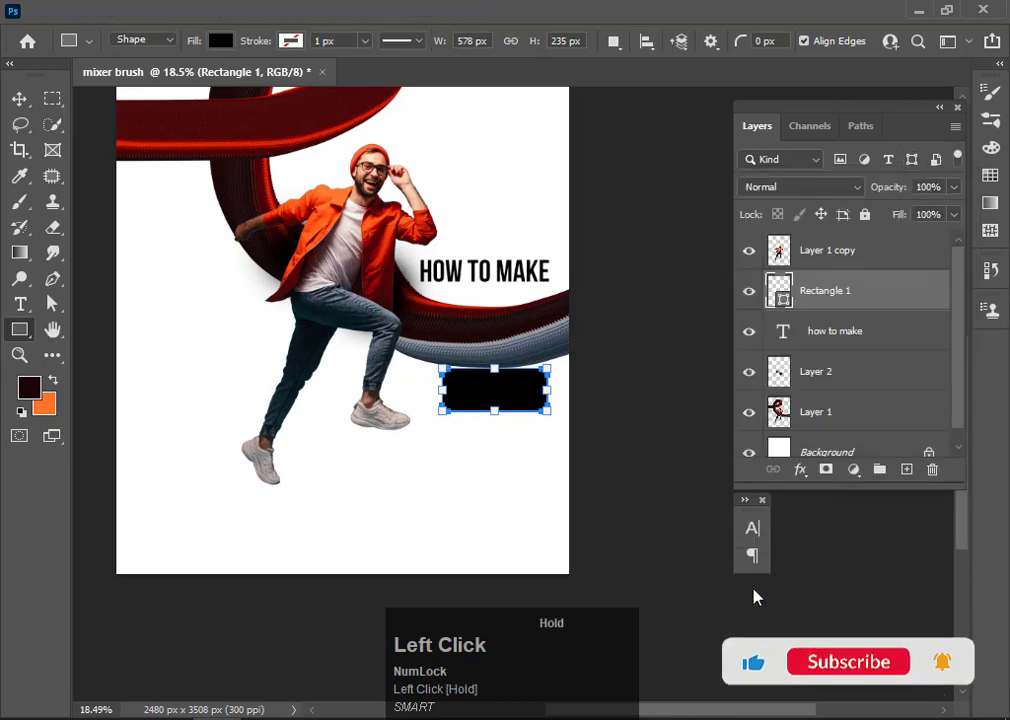
Rotate the black rounded rectangle slightly counter-clockwise so its right end tilts upward.
scroll(595, 449, down, 1)
click(19, 98)
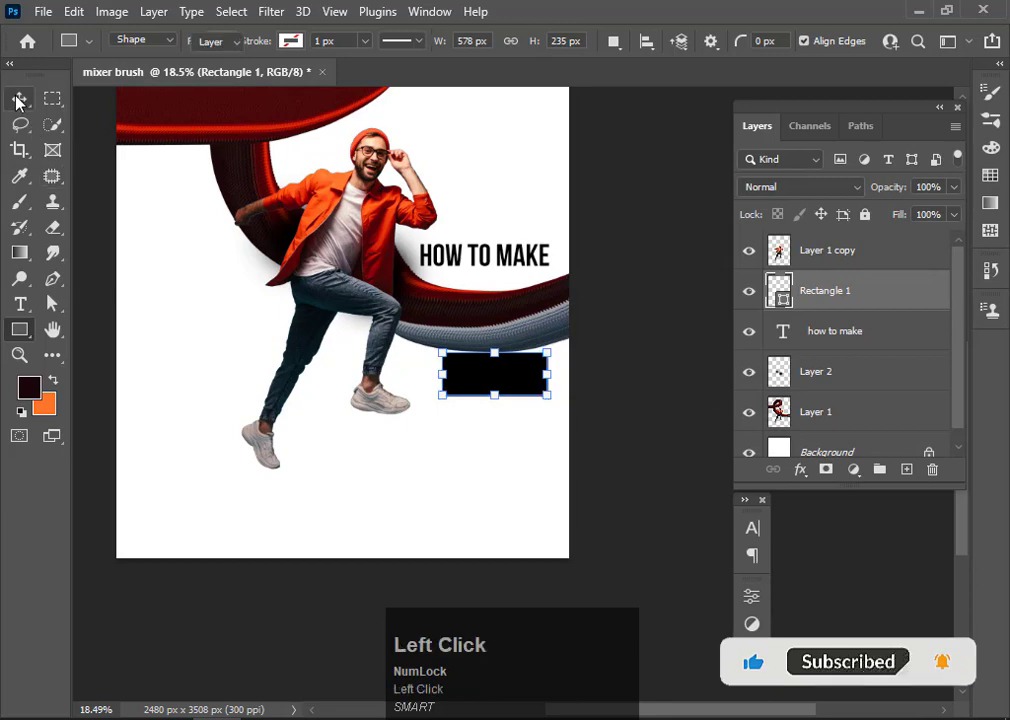
scroll(489, 397, down, 1)
scroll(497, 342, up, 1)
click(521, 334)
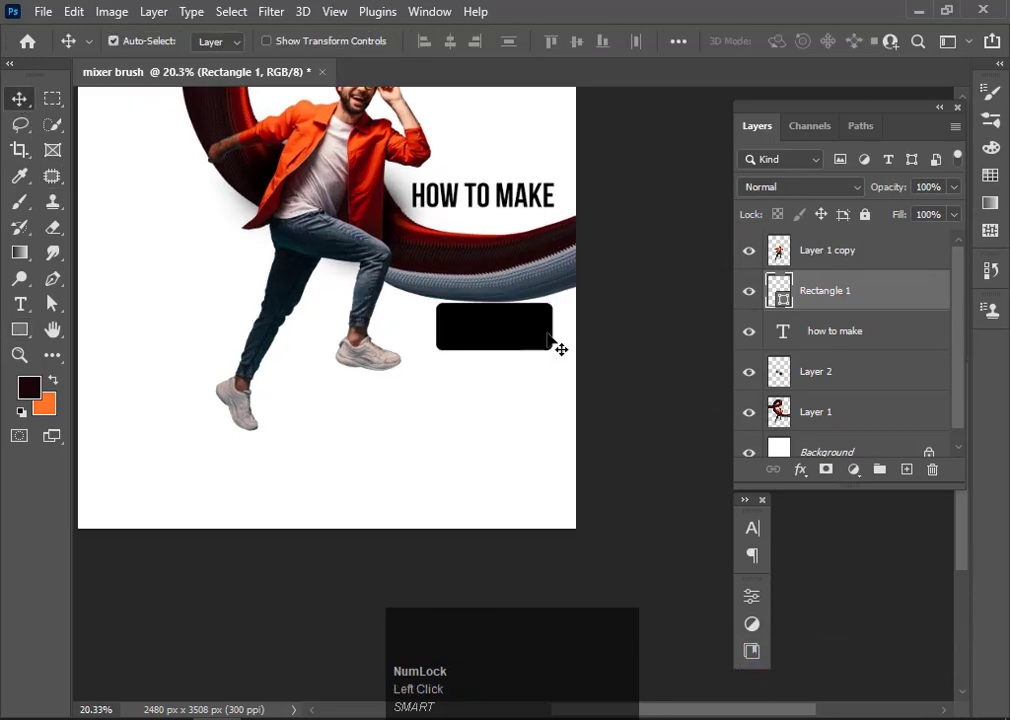
key(ctrl+z)
drag(568, 357, 571, 345)
Duplicate the tilted rectangle directly below itself and scale the copy down slightly.
drag(505, 335, 527, 363)
click(19, 99)
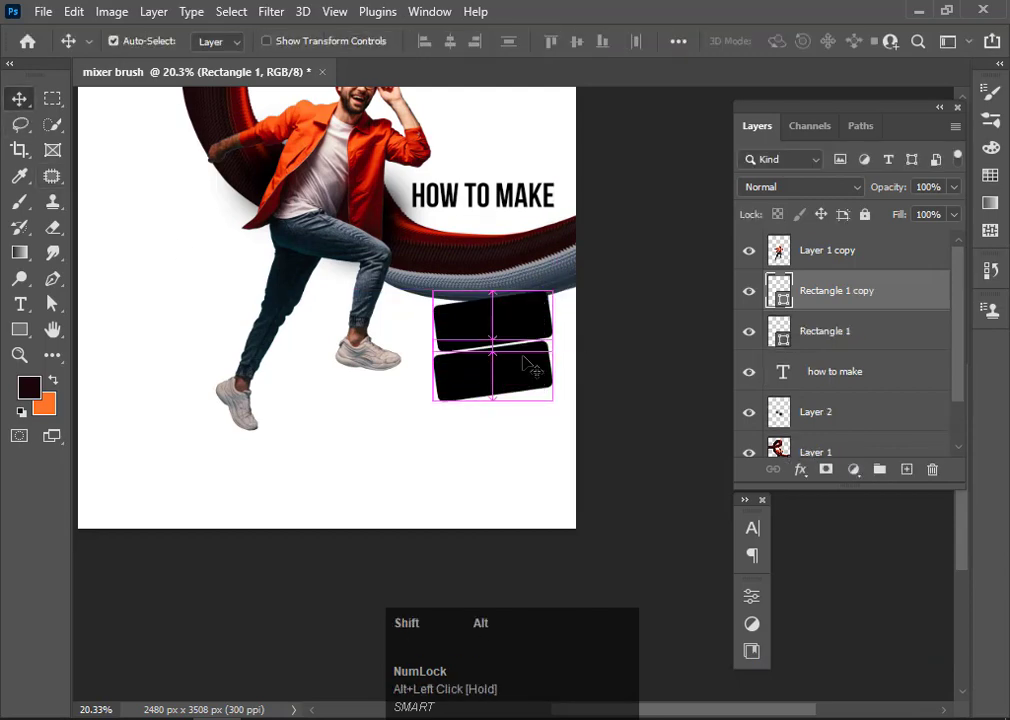
key(ctrl+t)
drag(556, 404, 507, 423)
click(425, 335)
Adjust the second rectangle's position, duplicate it below as a third bar, and shrink the third bar further.
drag(498, 369, 493, 373)
click(498, 418)
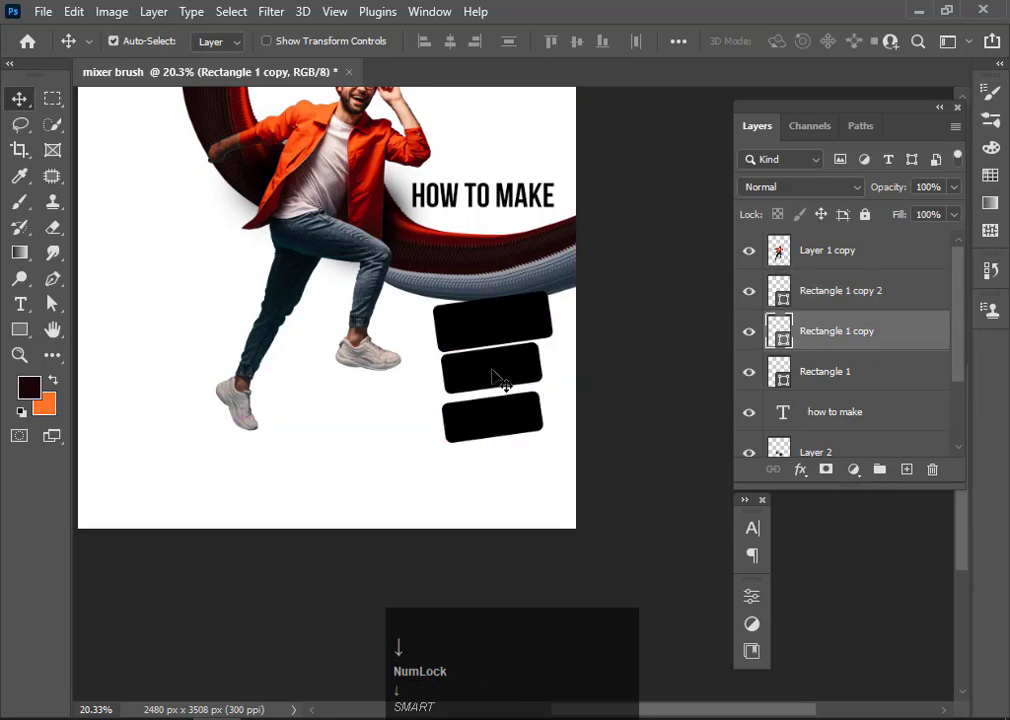
click(497, 432)
key(ctrl+t)
mouse_move(502, 428)
mouse_down()
mouse_move(465, 436)
mouse_move(503, 420)
mouse_up()
key(Return)
Add the text "MIXTURE" in white Bebas Neue Bold, and scale and tilt it to fit the uppermost rectangle.
click(30, 305)
text(mixture)
click(752, 528)
key(ctrl+t)
drag(548, 312, 554, 344)
click(20, 99)
Recolour the middle rectangle, Rectangle 1 copy, to bright magenta.
scroll(516, 306, down, 1)
click(516, 306)
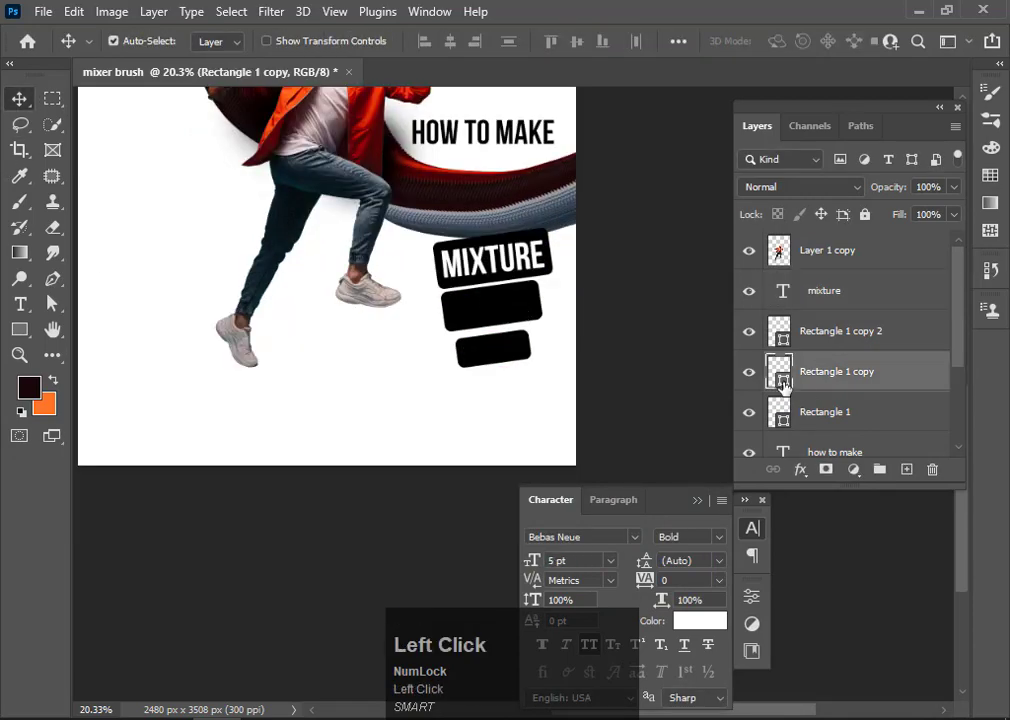
double_click(781, 380)
drag(707, 428, 707, 418)
click(647, 377)
click(888, 366)
Recolour the rectangle behind MIXTURE to red #d82407, sampled from the man's jacket.
double_click(781, 416)
click(370, 125)
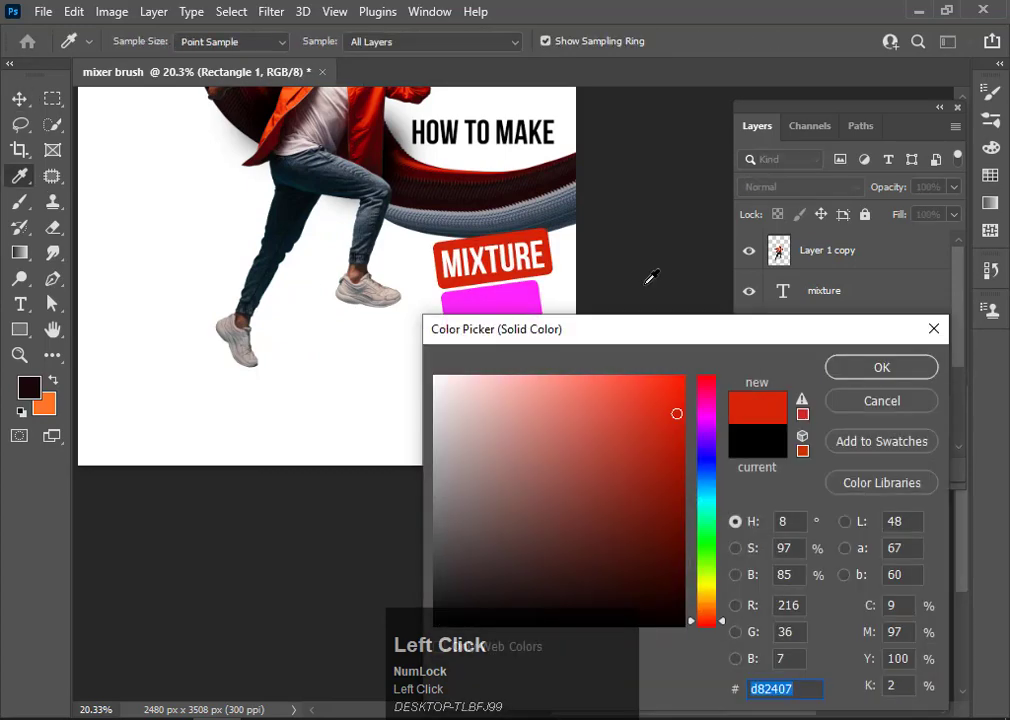
click(878, 367)
Recolour the lowest and smallest rectangle, Rectangle 1 copy 2, to light blue.
double_click(780, 333)
click(707, 485)
click(654, 397)
click(884, 365)
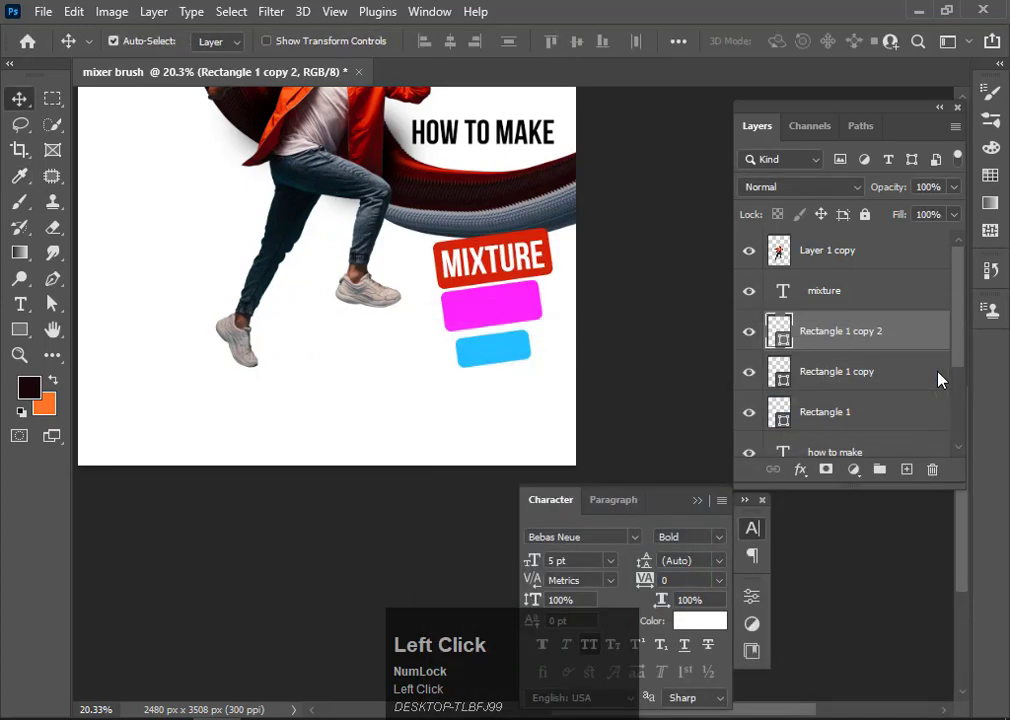
Add the text "BRUSH" in white Bebas Neue Bold at 5 pt in the blank area below the man's feet.
scroll(482, 250, down, 1)
drag(486, 240, 482, 218)
key(ctrl+z)
click(20, 304)
click(212, 337)
text(brush)
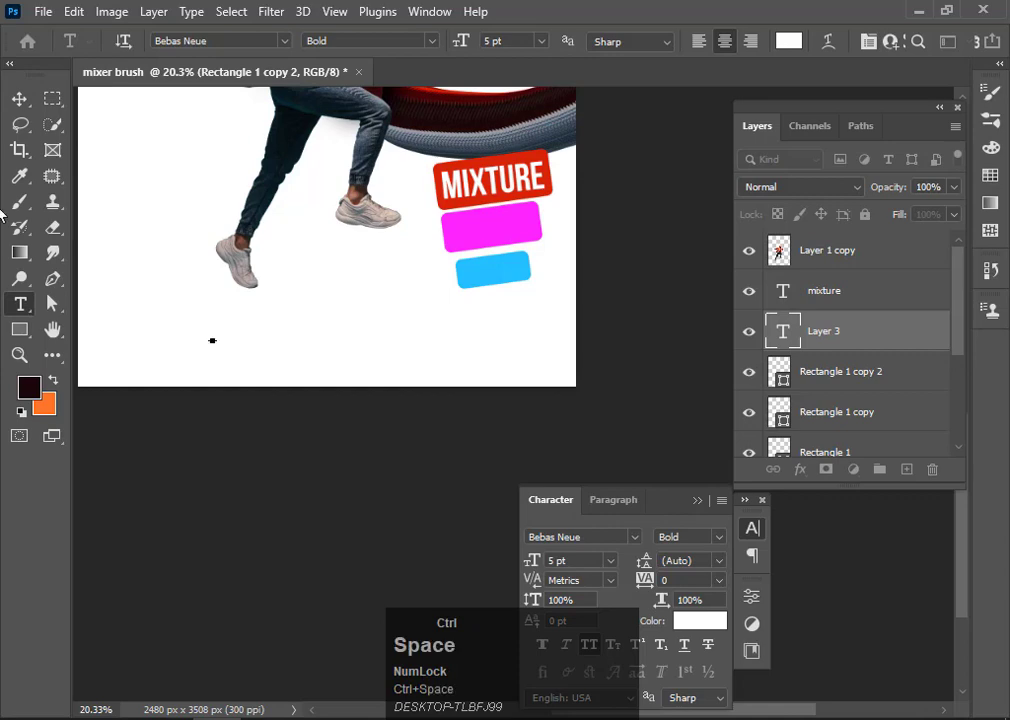
Scale the BRUSH text to fit the magenta rectangle and rotate it about -8.38° to match its tilt.
click(19, 99)
key(ctrl+t)
mouse_move(219, 342)
mouse_down()
mouse_move(253, 356)
mouse_move(484, 236)
mouse_move(489, 243)
mouse_up()
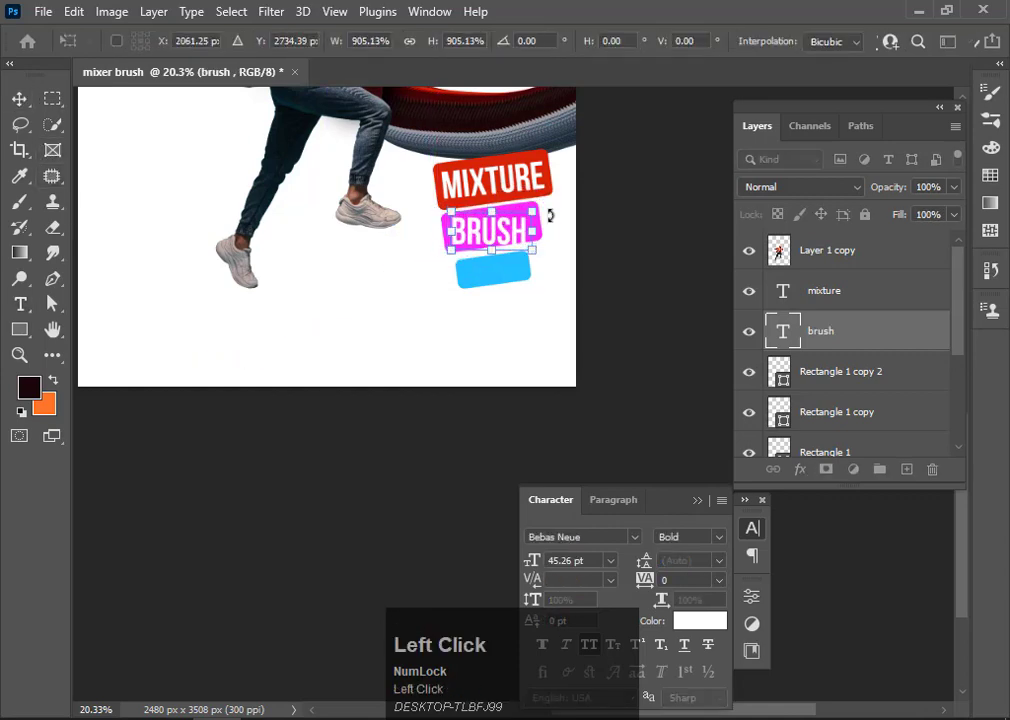
mouse_move(550, 216)
mouse_down()
mouse_move(547, 206)
mouse_move(534, 214)
mouse_move(552, 190)
mouse_up()
scroll(519, 224, up, 1)
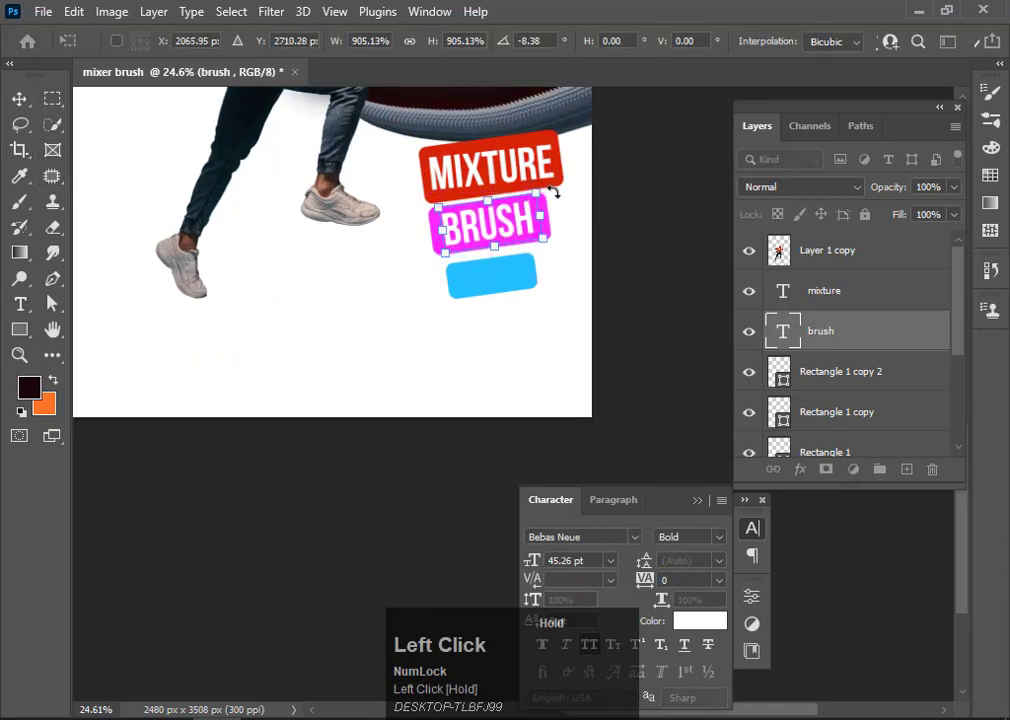
key(Return)
Duplicate the BRUSH text onto the light blue rectangle and scale the copy down to about 33.45 pt.
drag(492, 237, 496, 286)
key(ctrl+t)
drag(543, 252, 534, 256)
double_click(507, 289)
Replace the copied text on the light blue rectangle with "EFFECT".
key(t)
drag(455, 276, 543, 275)
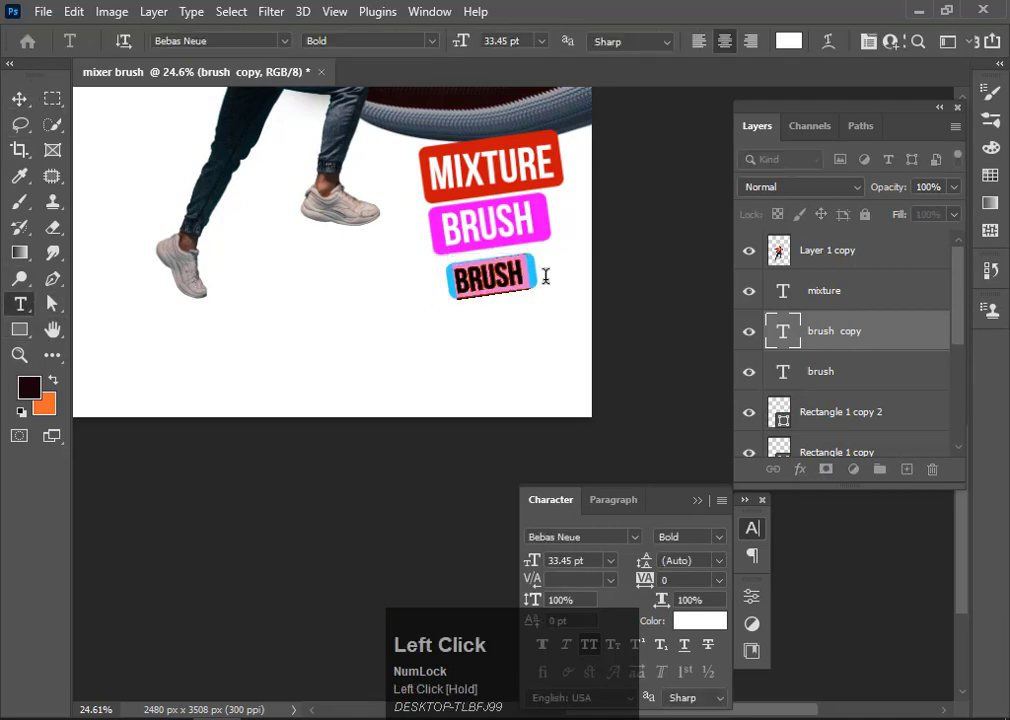
text(to)
key(BackSpace)
key(BackSpace)
text(effect)
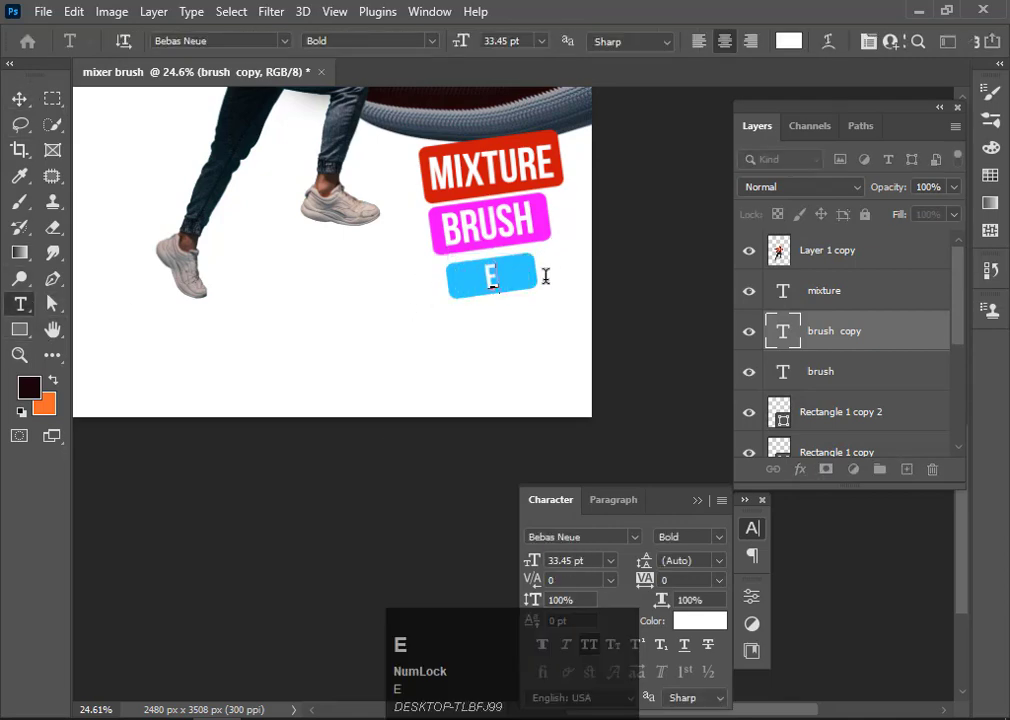
click(500, 322)
Open the blending options of the HOW TO MAKE text layer and enable Bevel & Emboss.
scroll(515, 315, up, 2)
scroll(513, 280, up, 2)
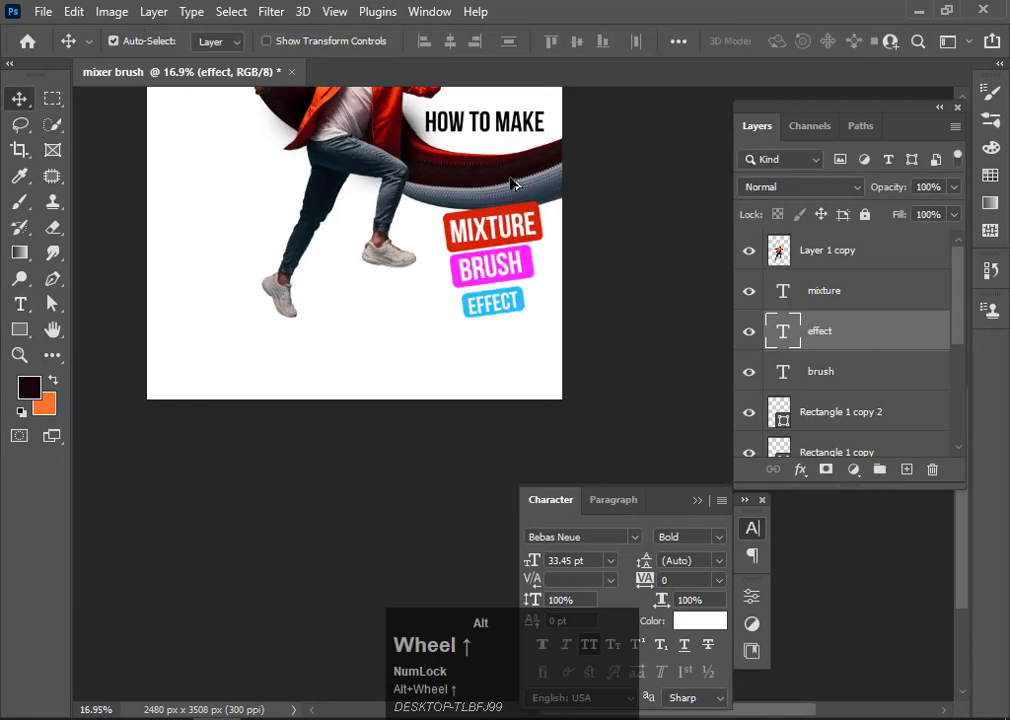
scroll(511, 183, up, 2)
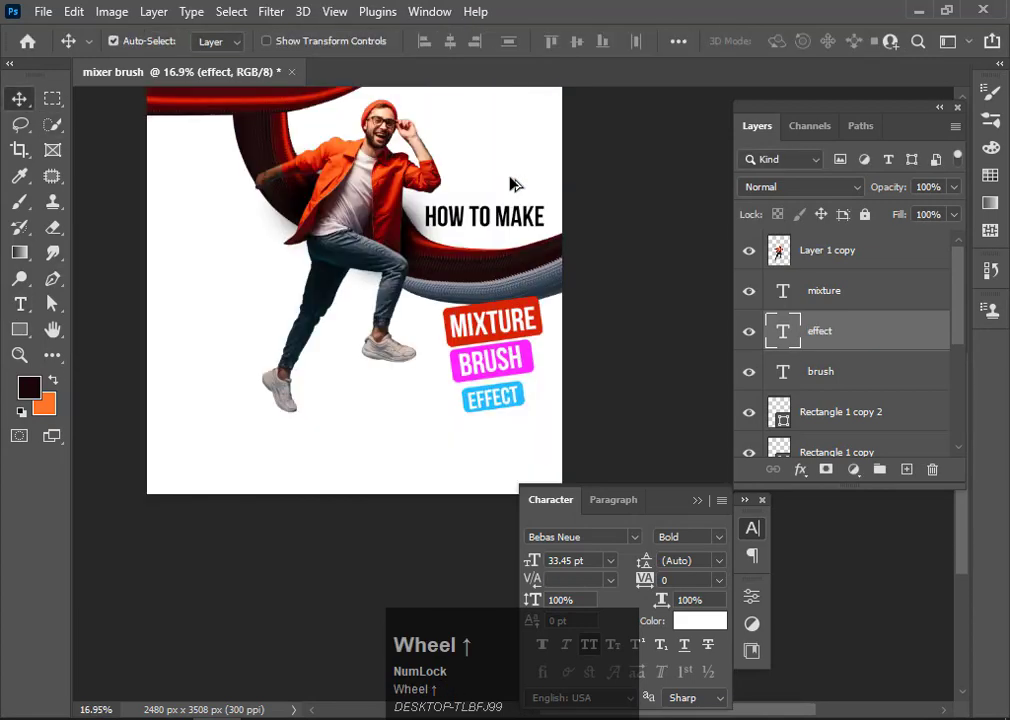
scroll(536, 237, down, 1)
click(524, 234)
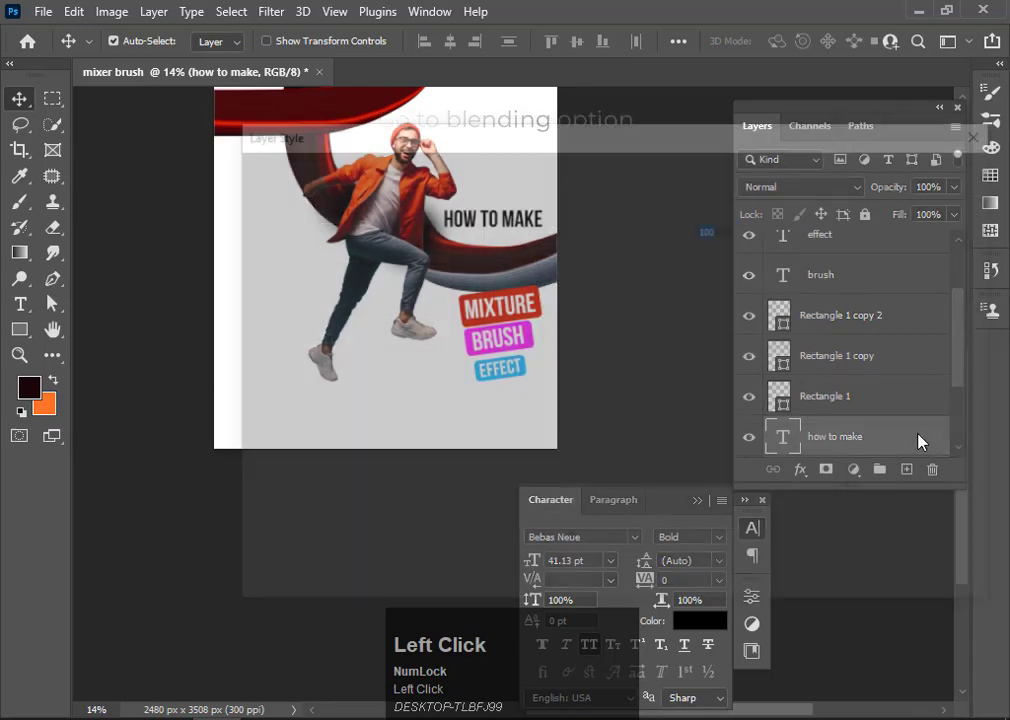
double_click(918, 440)
drag(317, 141, 698, 64)
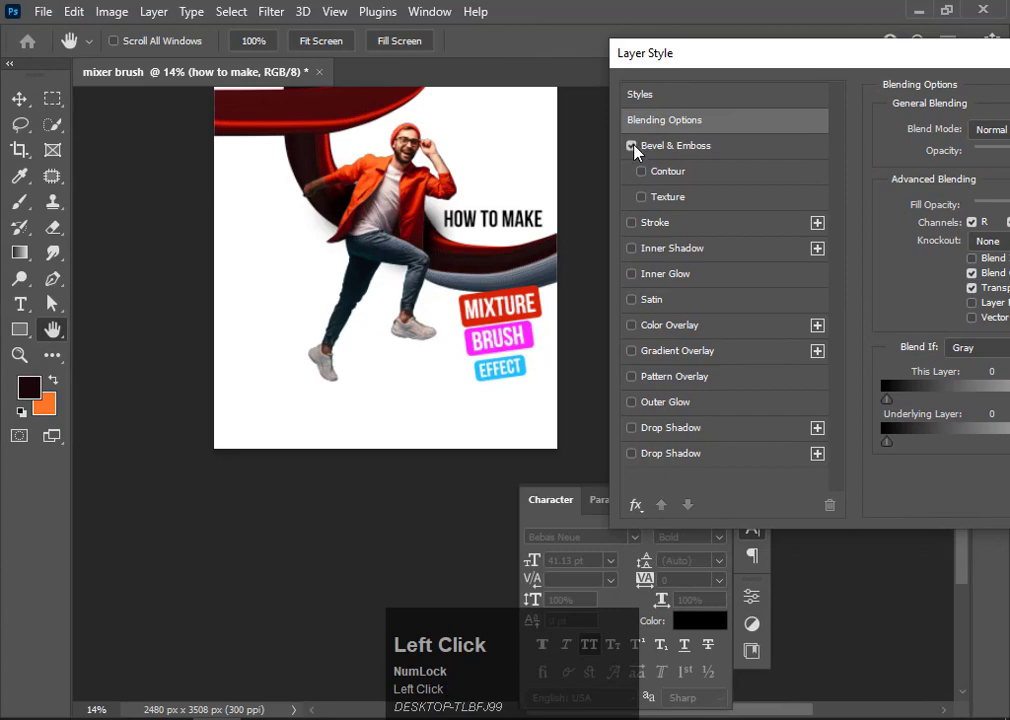
drag(744, 72, 306, 328)
Bring the HOW TO MAKE heading into close view beside the layer style settings and set its opacity to 98%.
key(alt)
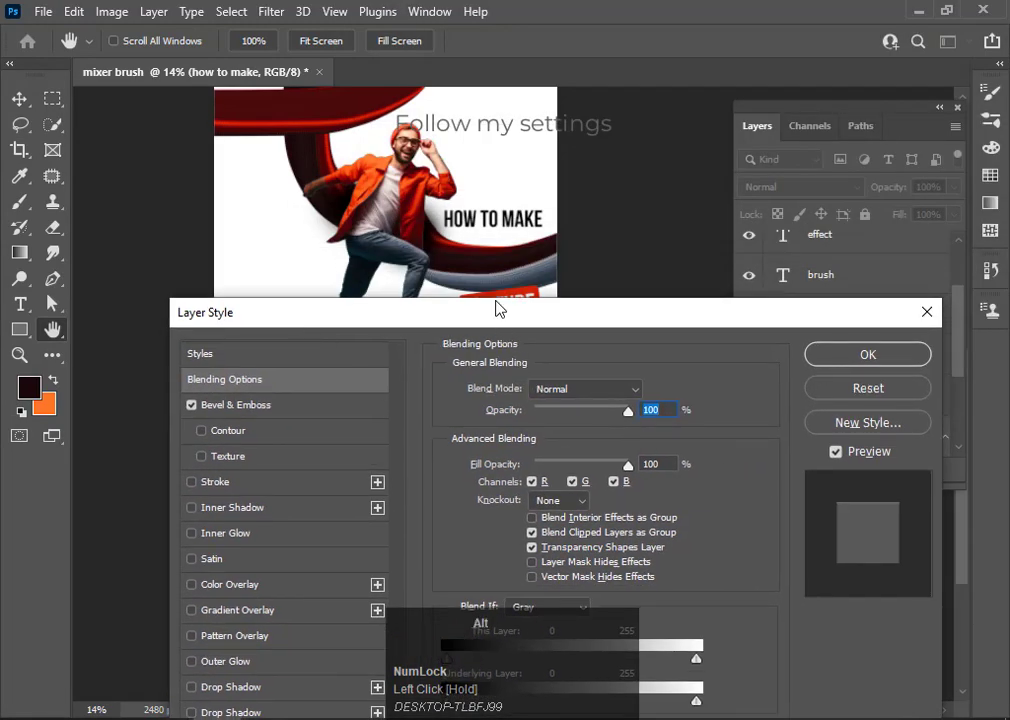
scroll(490, 243, up, 1)
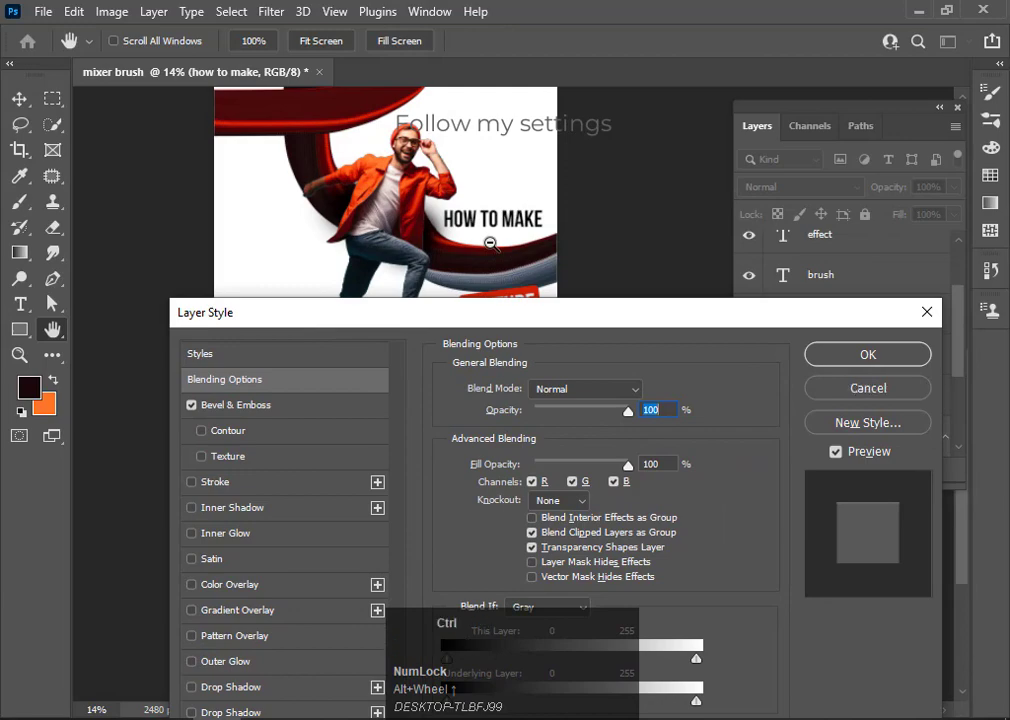
scroll(490, 243, up, 3)
scroll(431, 157, up, 1)
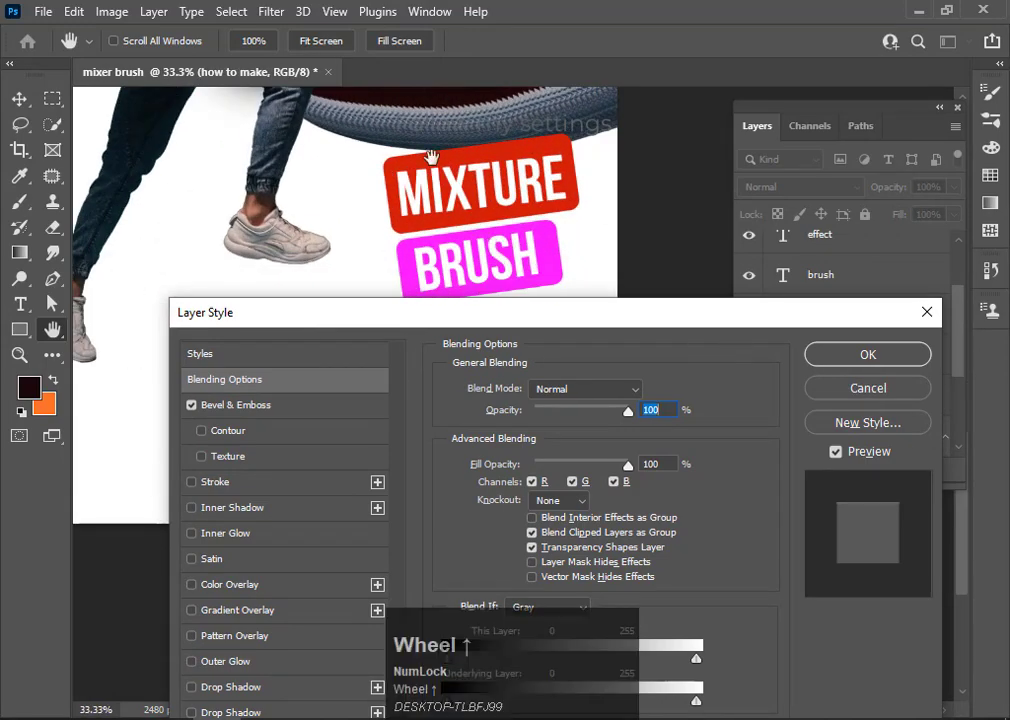
mouse_move(415, 162)
mouse_down()
mouse_move(390, 219)
mouse_move(412, 343)
mouse_up()
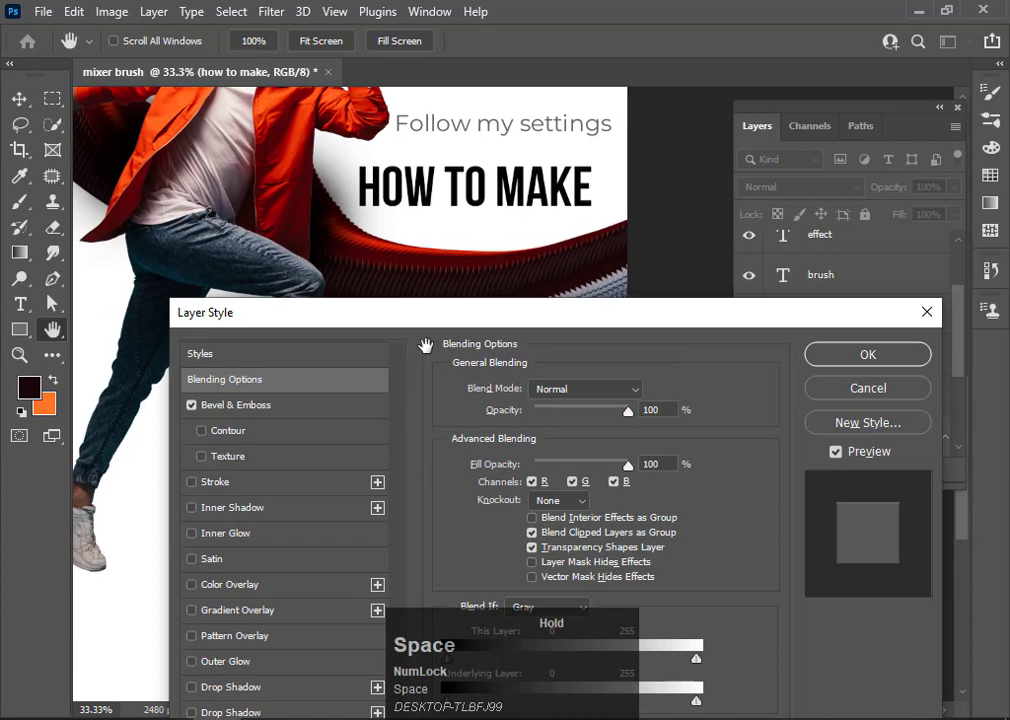
scroll(527, 481, down, 2)
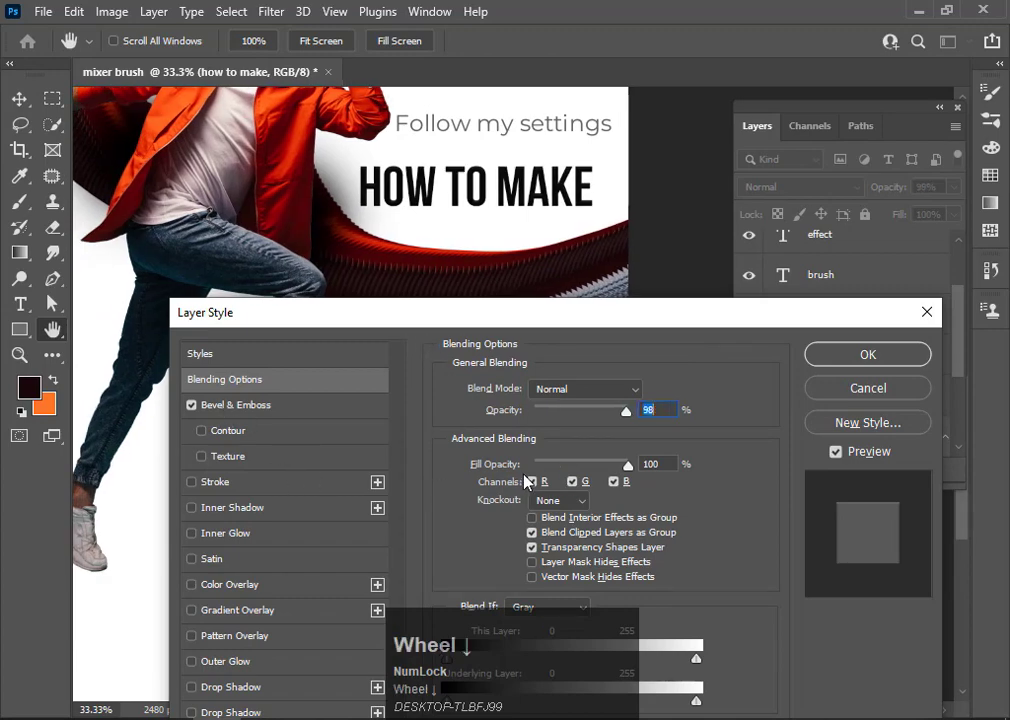
drag(531, 322, 534, 241)
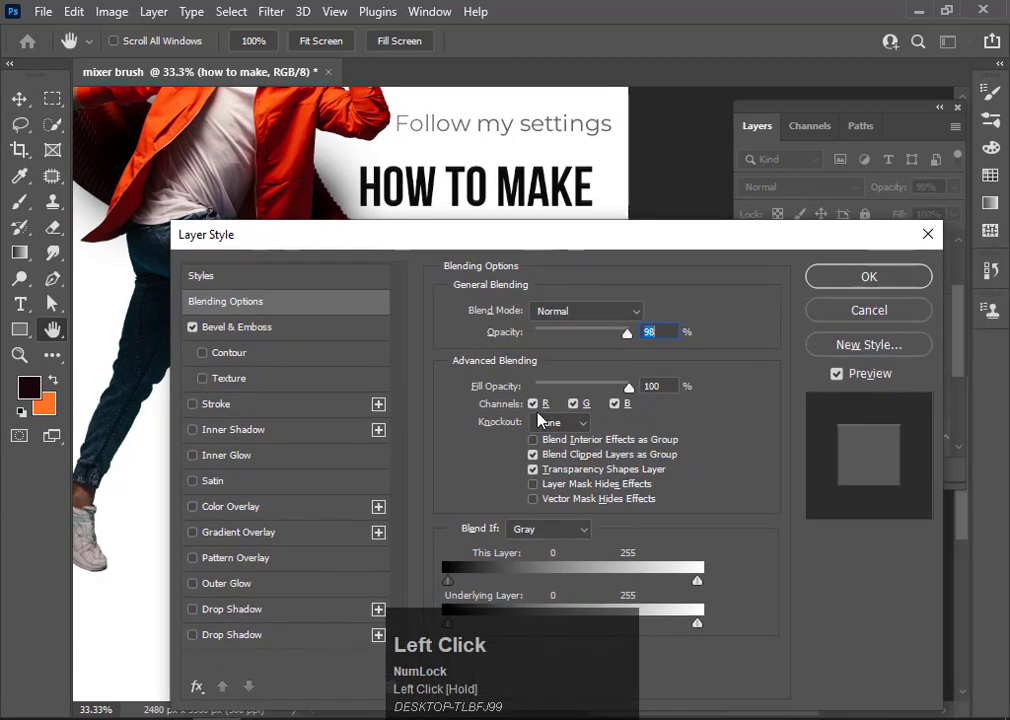
Set the heading's Bevel & Emboss to the Outer Bevel style with a depth of 480%.
click(237, 330)
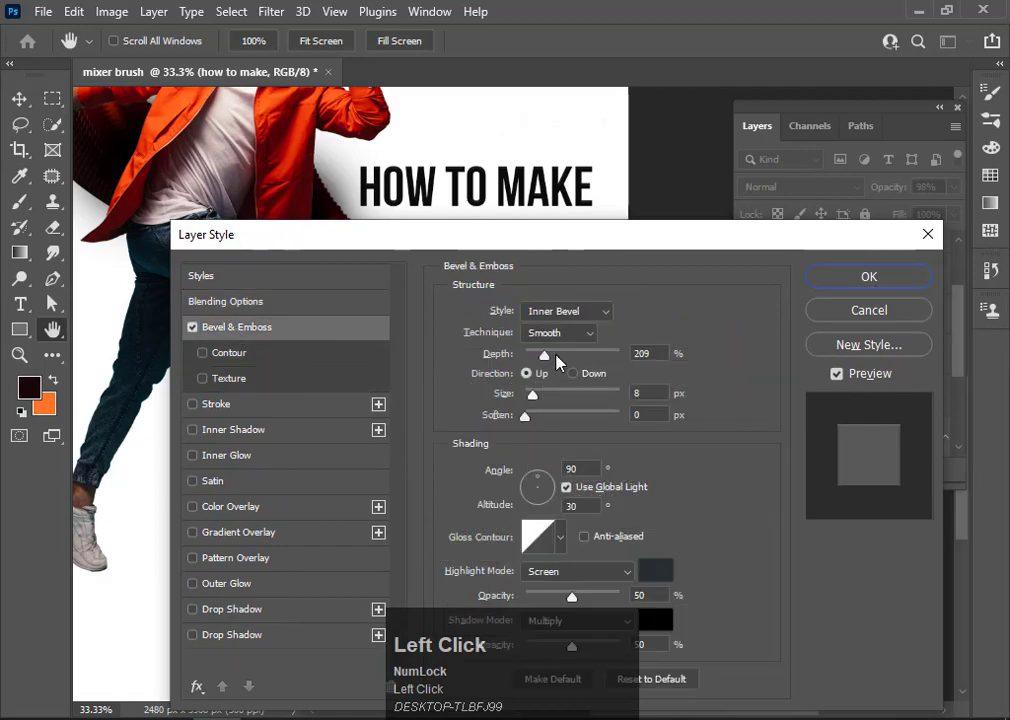
drag(545, 361, 564, 342)
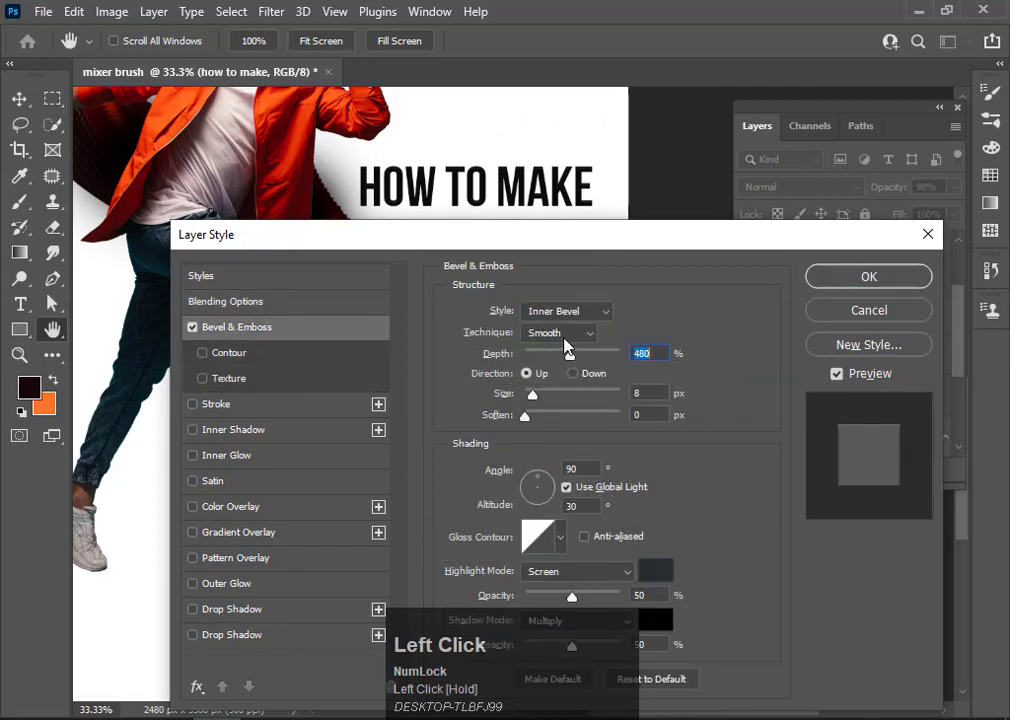
click(572, 317)
click(570, 344)
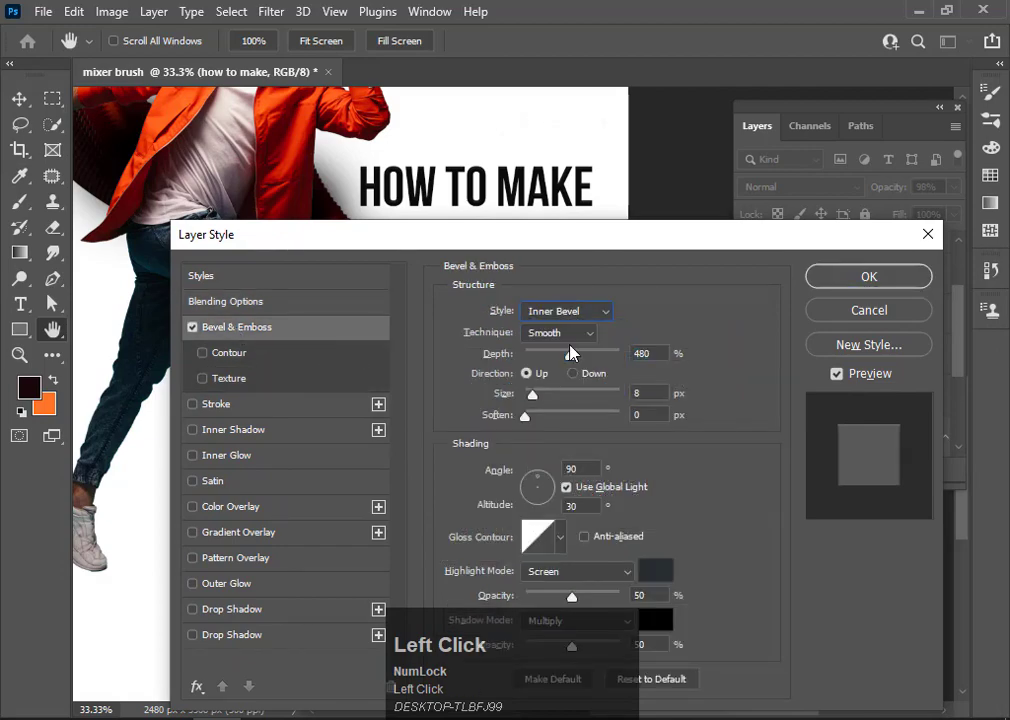
click(572, 313)
click(565, 331)
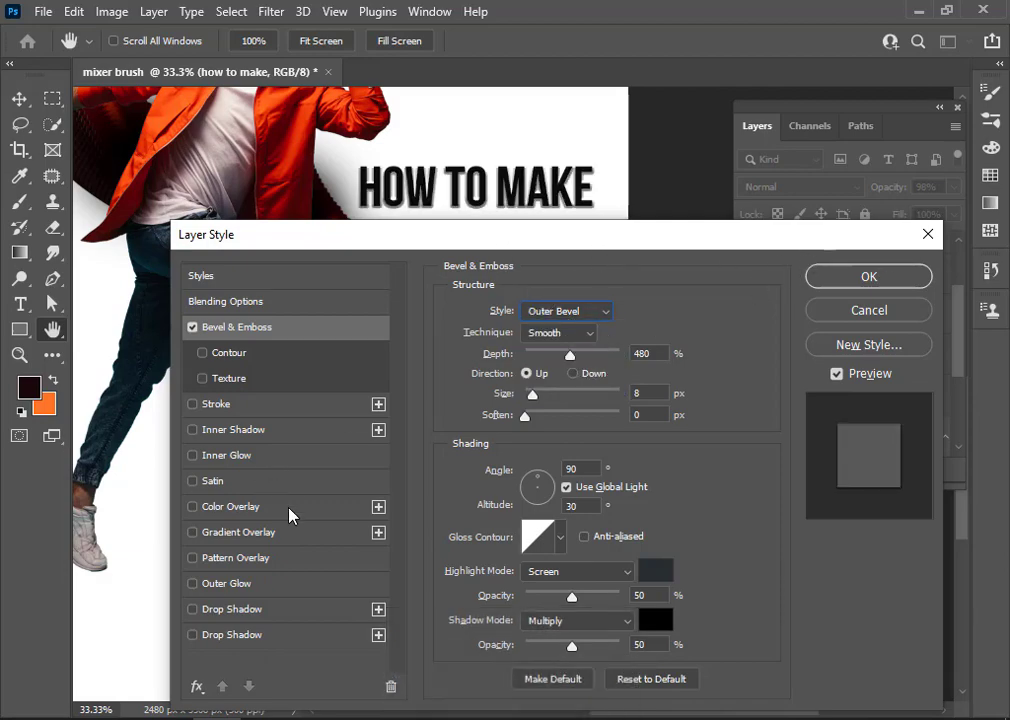
Add a Drop Shadow with default settings to the HOW TO MAKE heading and apply the layer style.
click(250, 609)
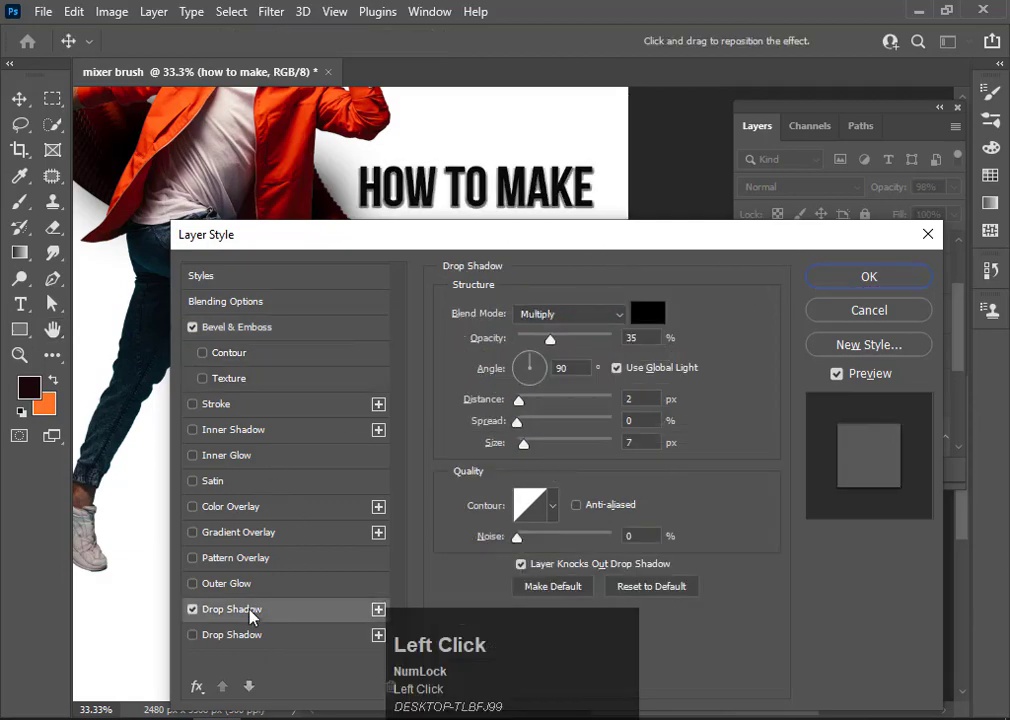
click(664, 588)
click(862, 277)
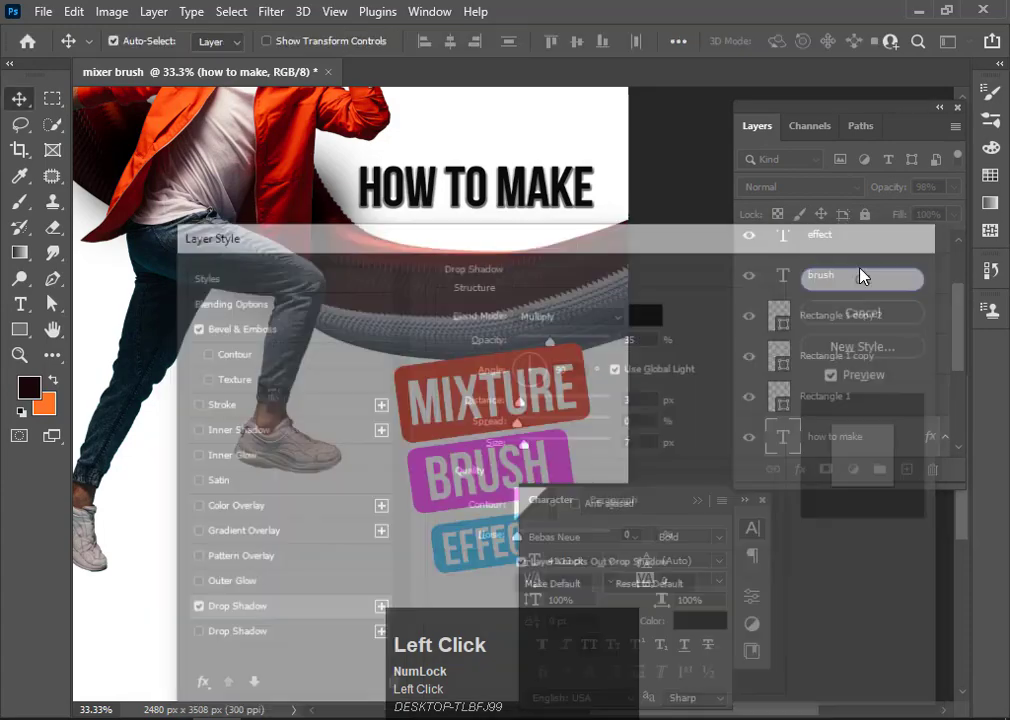
Look over the poster composition, from the ribbons and heading down to the coloured labels.
scroll(462, 289, down, 3)
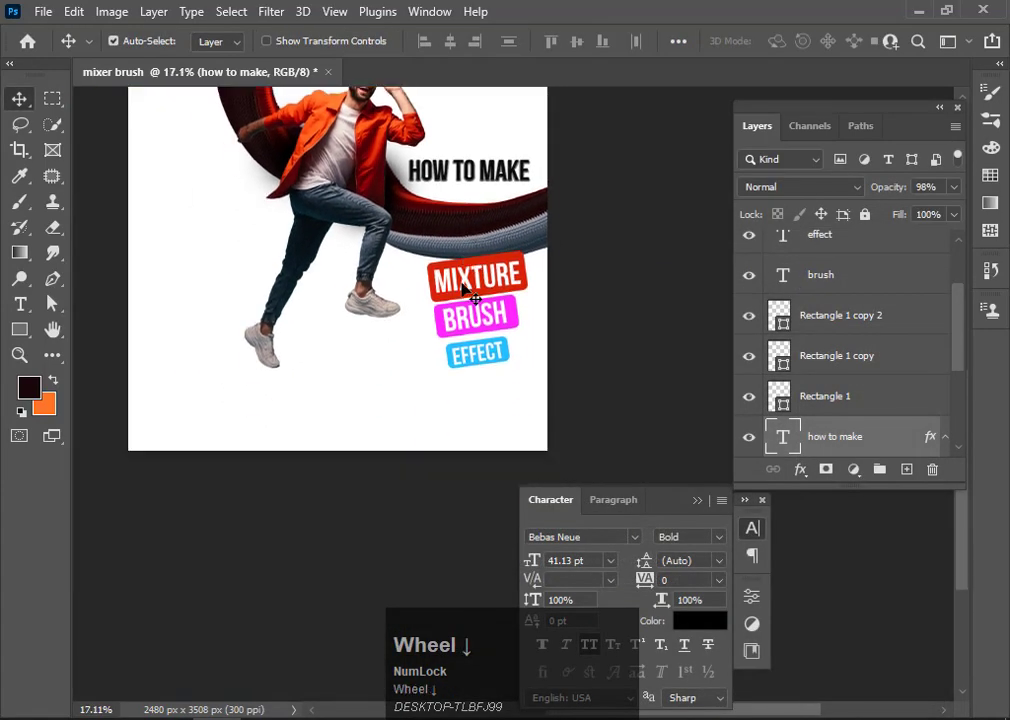
key(ctrl)
scroll(488, 318, left, 2)
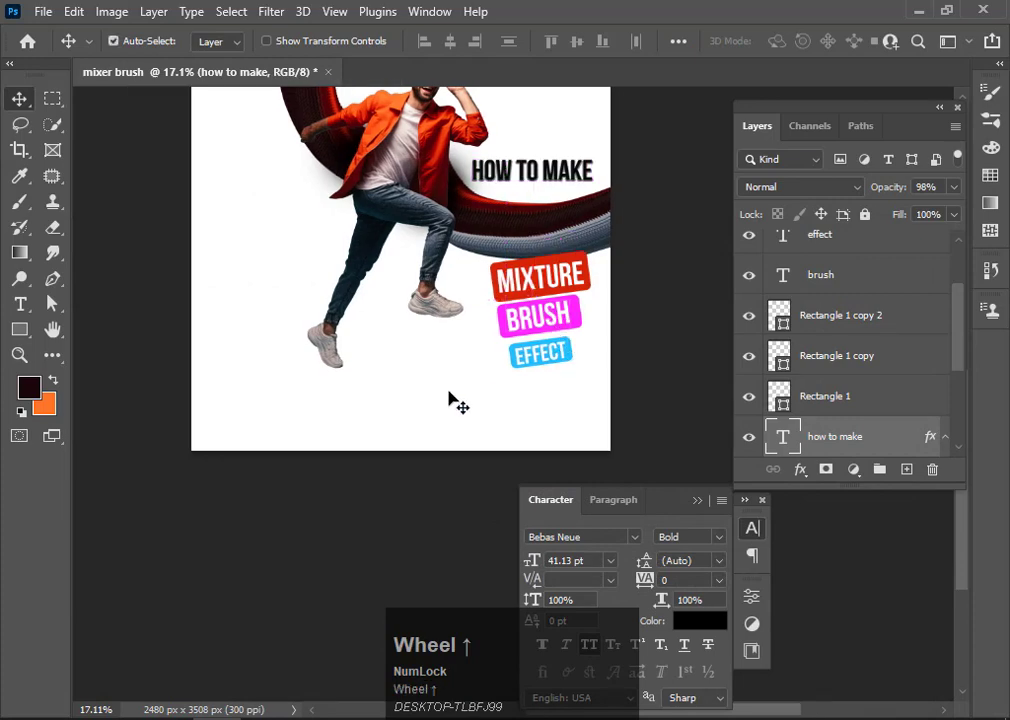
scroll(452, 399, up, 3)
scroll(442, 400, up, 4)
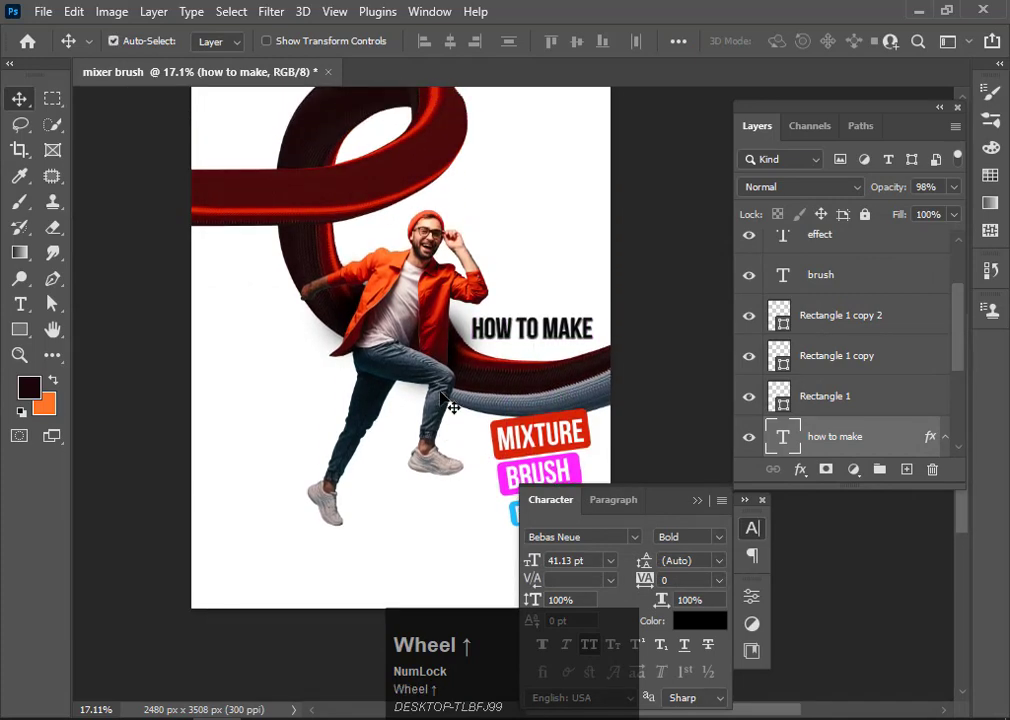
scroll(441, 397, down, 2)
scroll(441, 397, down, 5)
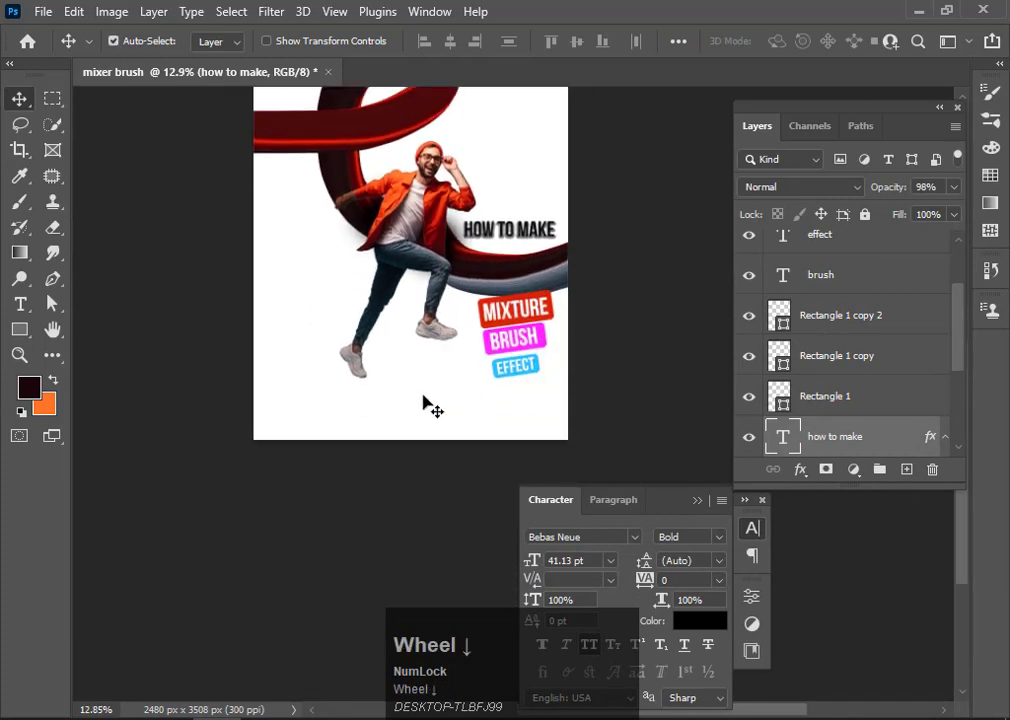
scroll(343, 388, up, 1)
scroll(343, 388, down, 1)
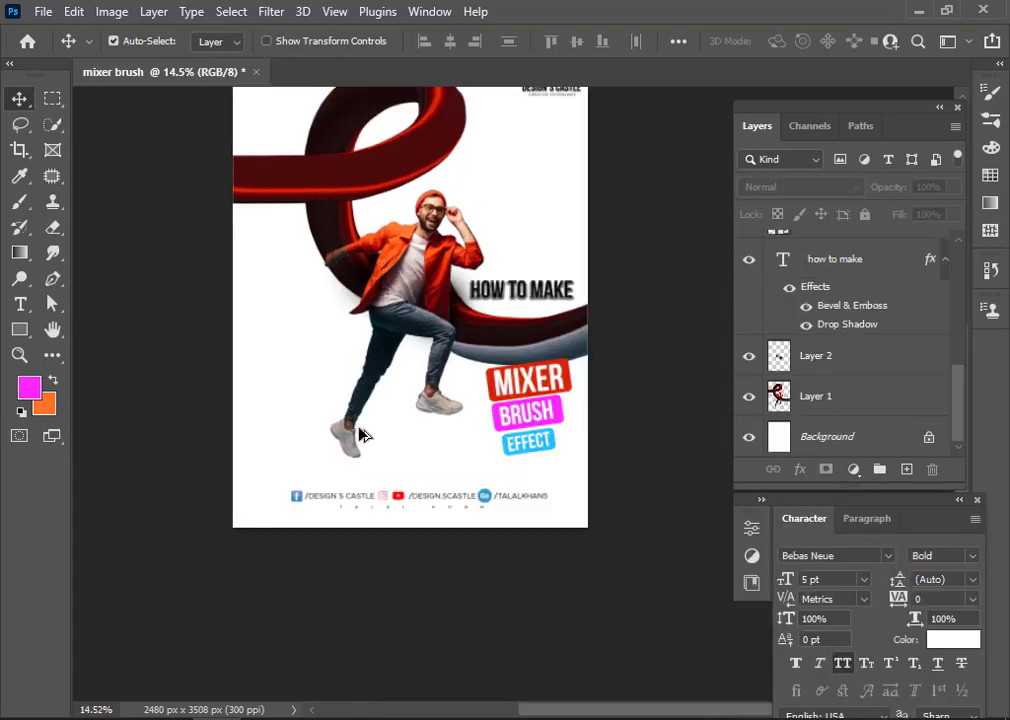
Create a new empty layer directly above the Background for the man's ground shadow.
scroll(360, 432, up, 2)
scroll(362, 432, up, 1)
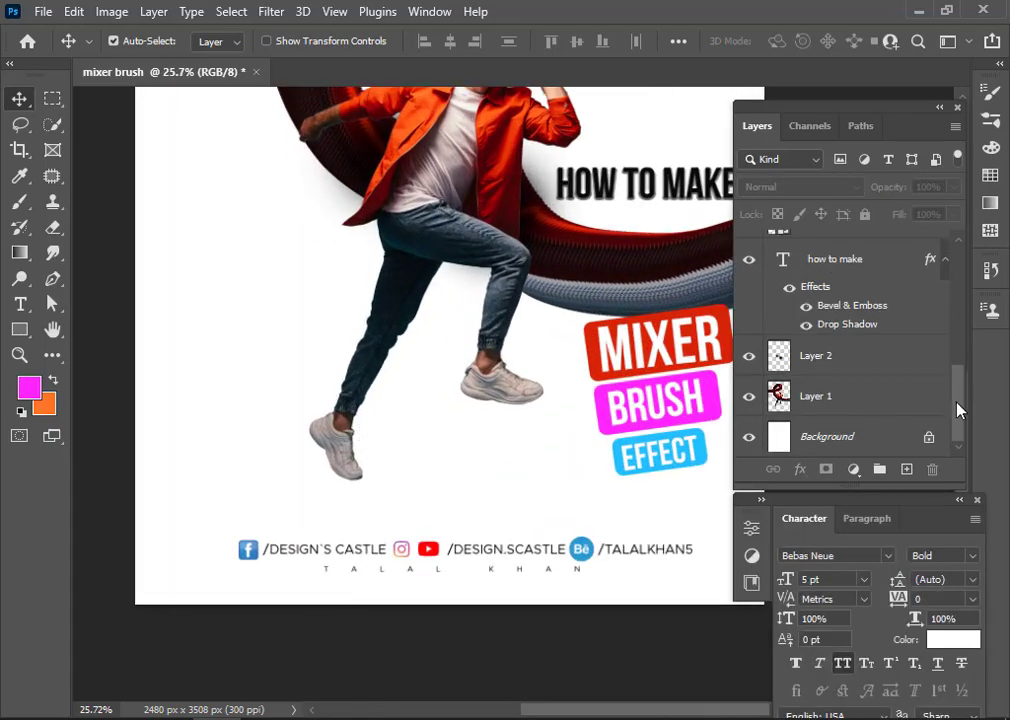
click(848, 435)
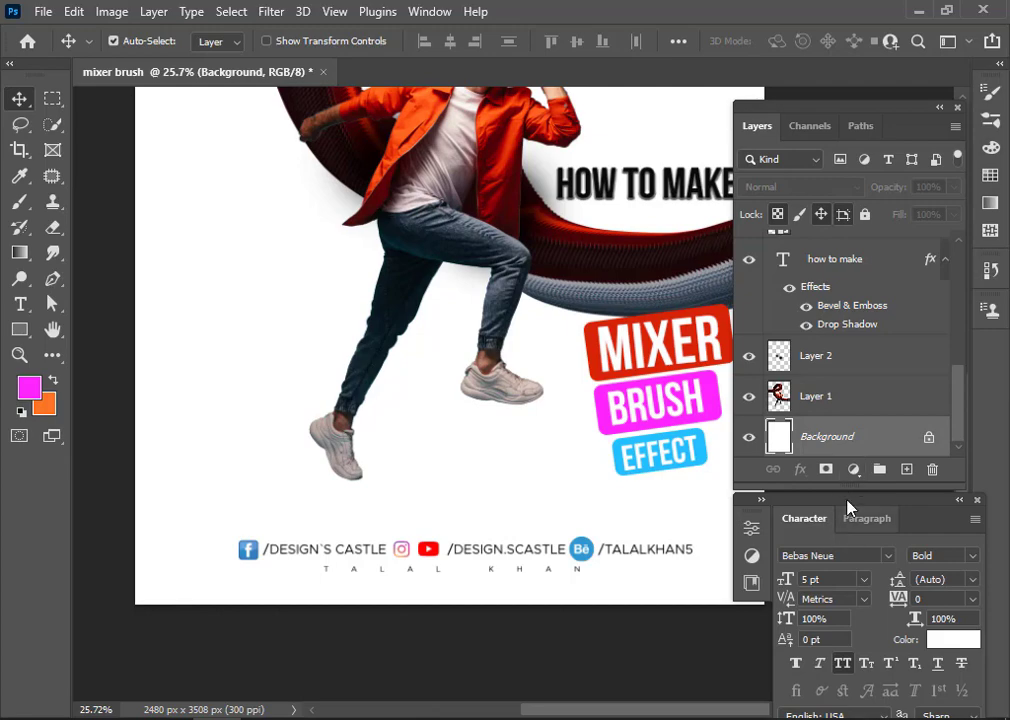
click(906, 469)
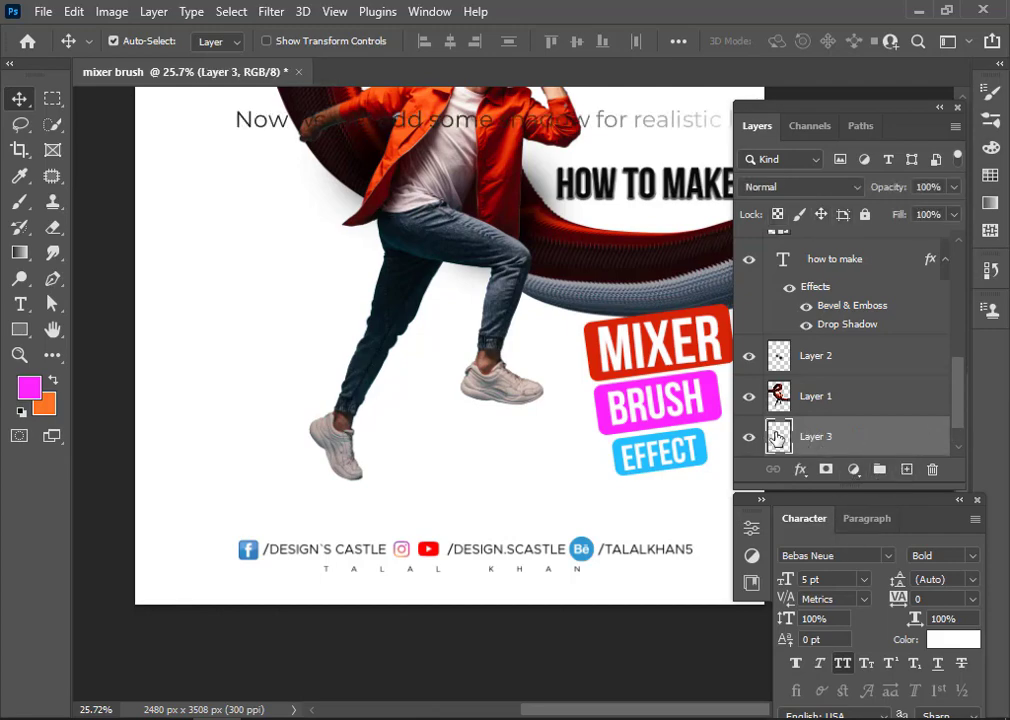
Paint one black dab just below the man's lower shoe with a 385 px Soft Round brush at 0% hardness.
click(22, 415)
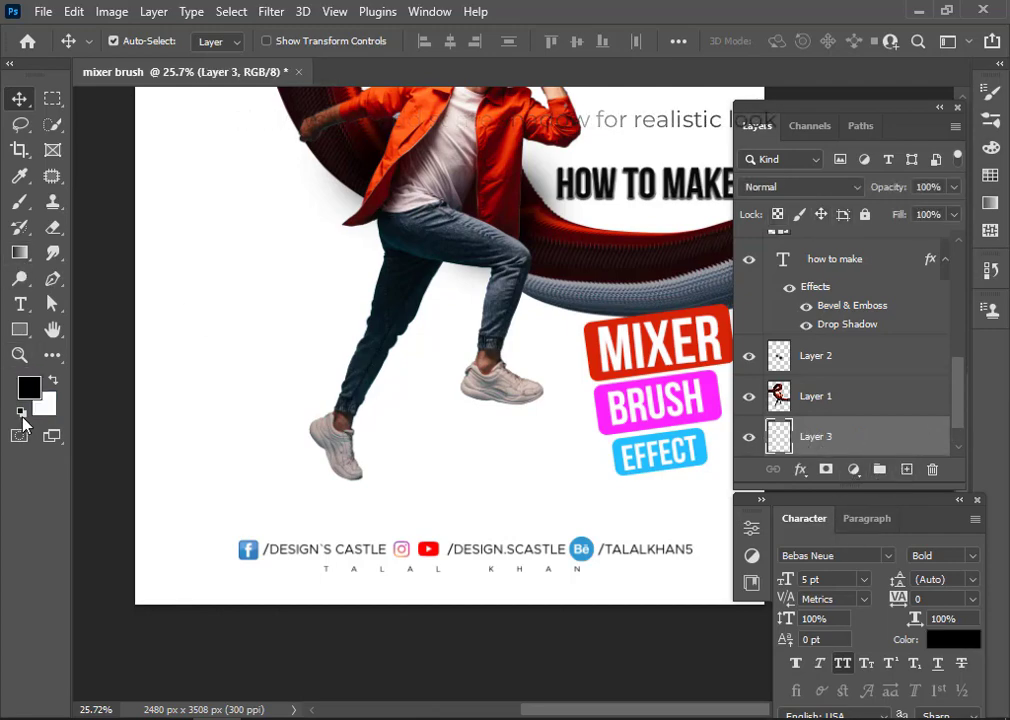
click(20, 207)
click(139, 42)
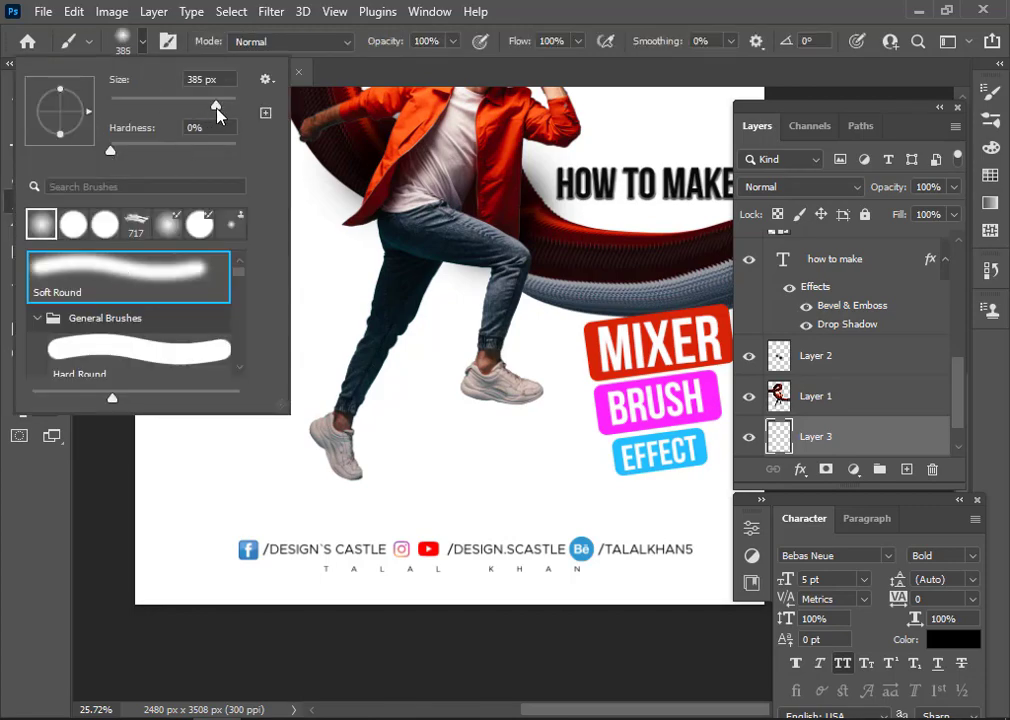
click(318, 497)
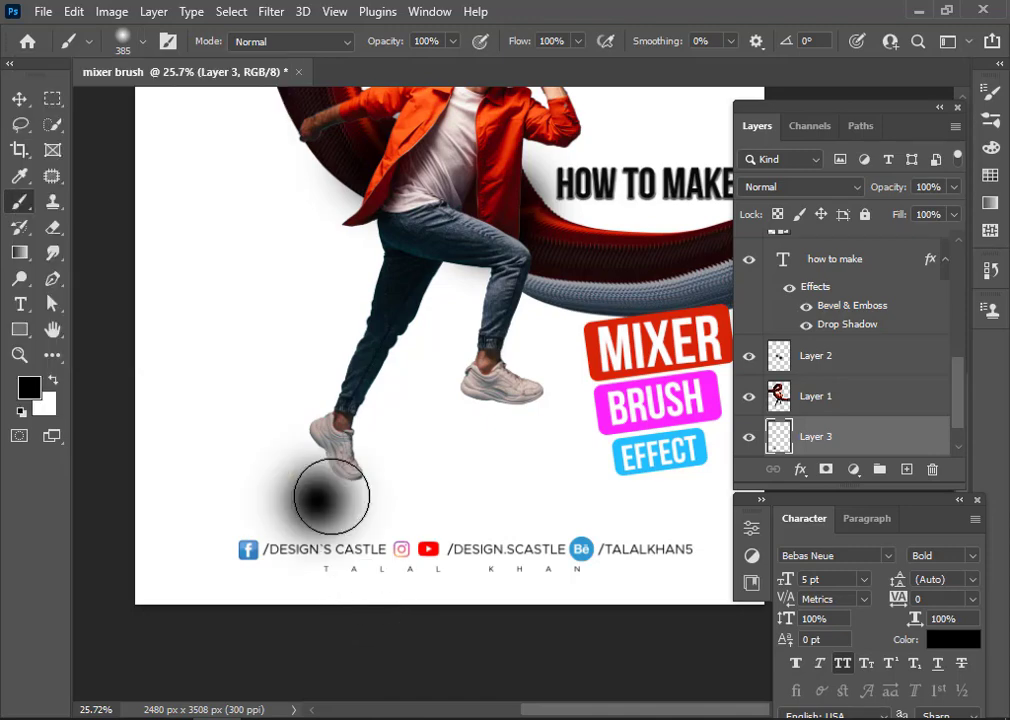
key(ctrl+z)
click(339, 507)
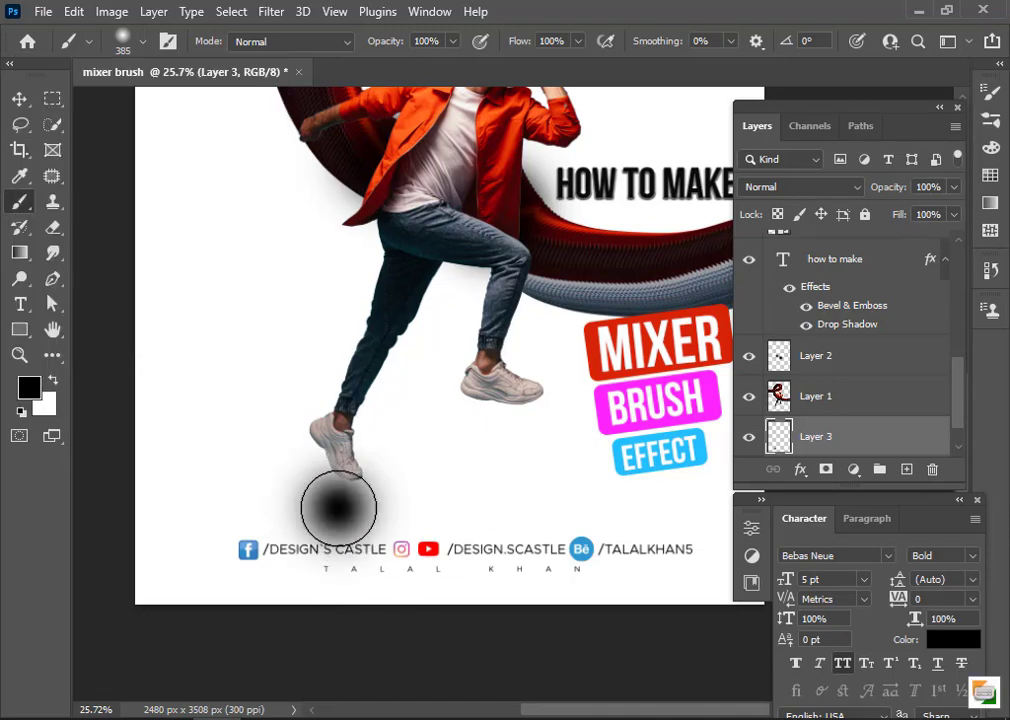
Flatten the black dab to about 21% of its height with Free Transform and place it directly under the lower shoe.
click(20, 99)
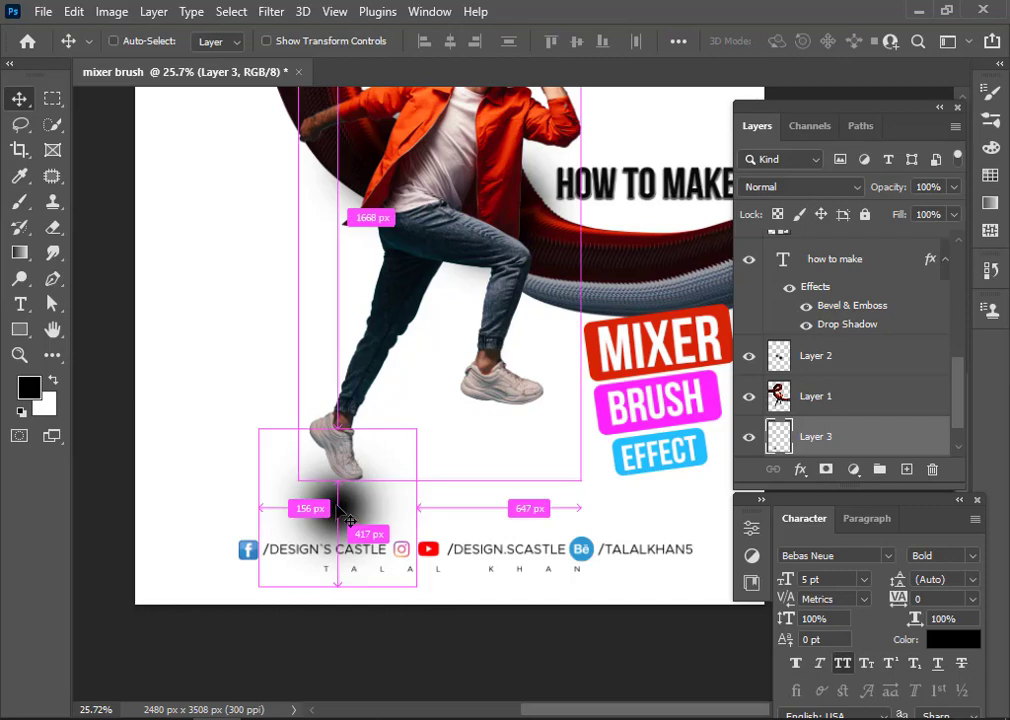
key(ctrl+t)
alt+scroll(365, 560, down, 2)
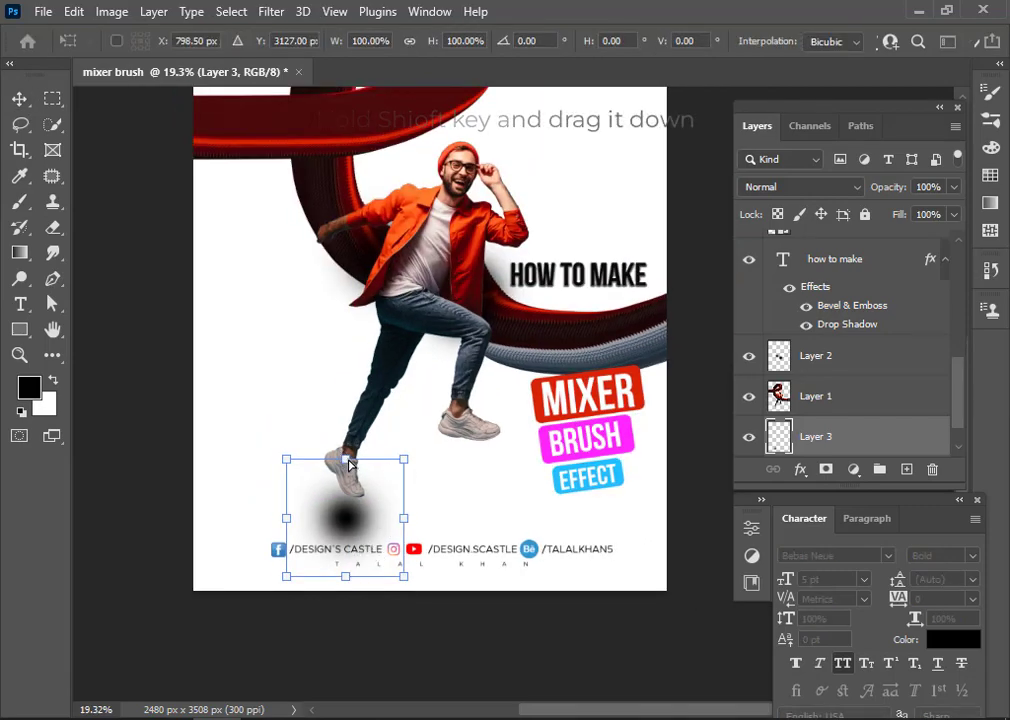
mouse_move(345, 459)
mouse_down()
mouse_move(340, 566)
mouse_move(322, 490)
mouse_up()
scroll(341, 576, up, 1)
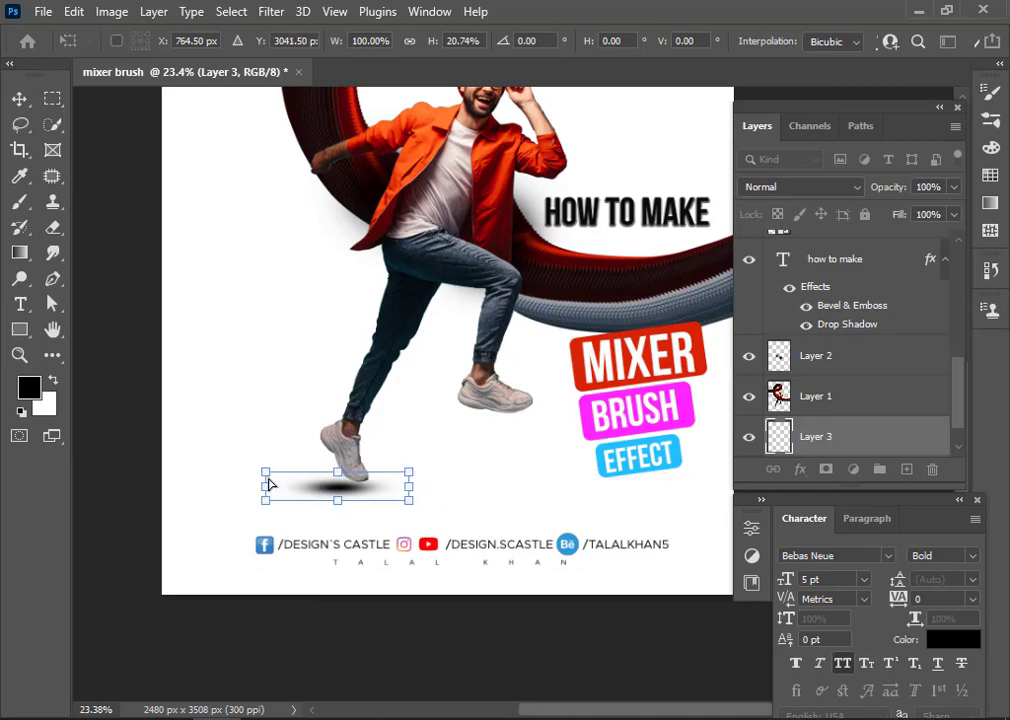
Distort the flattened shadow by raising its left corners so it slants, and nudge it against the lower shoe's sole.
drag(266, 472, 266, 443)
mouse_move(267, 505)
mouse_down()
mouse_move(264, 487)
mouse_move(248, 483)
mouse_up()
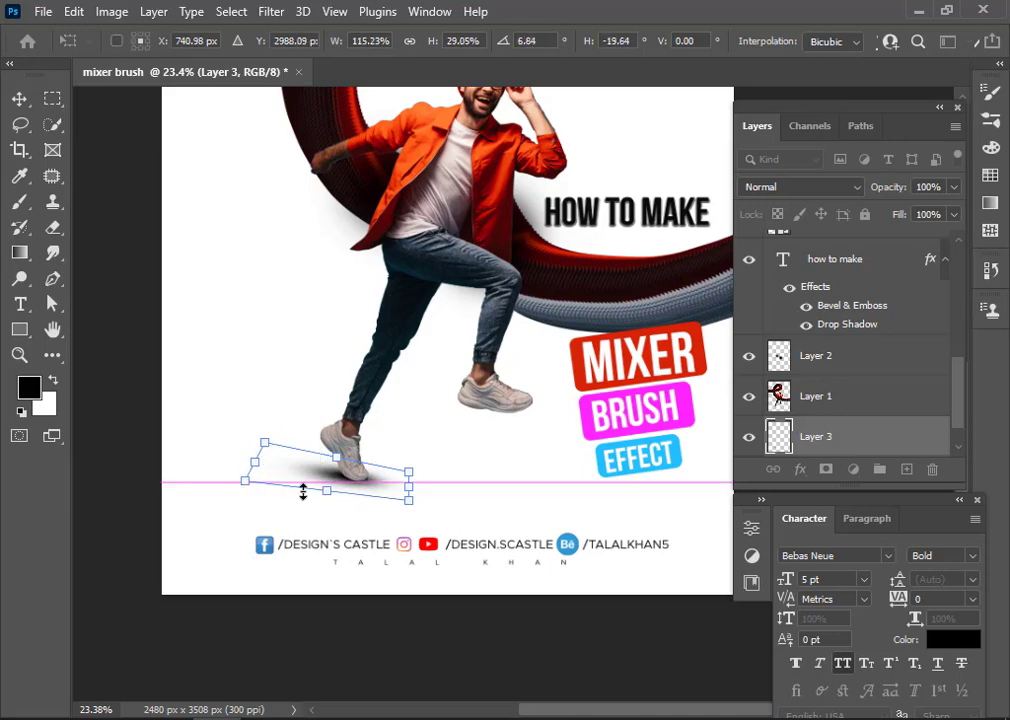
drag(333, 482, 324, 488)
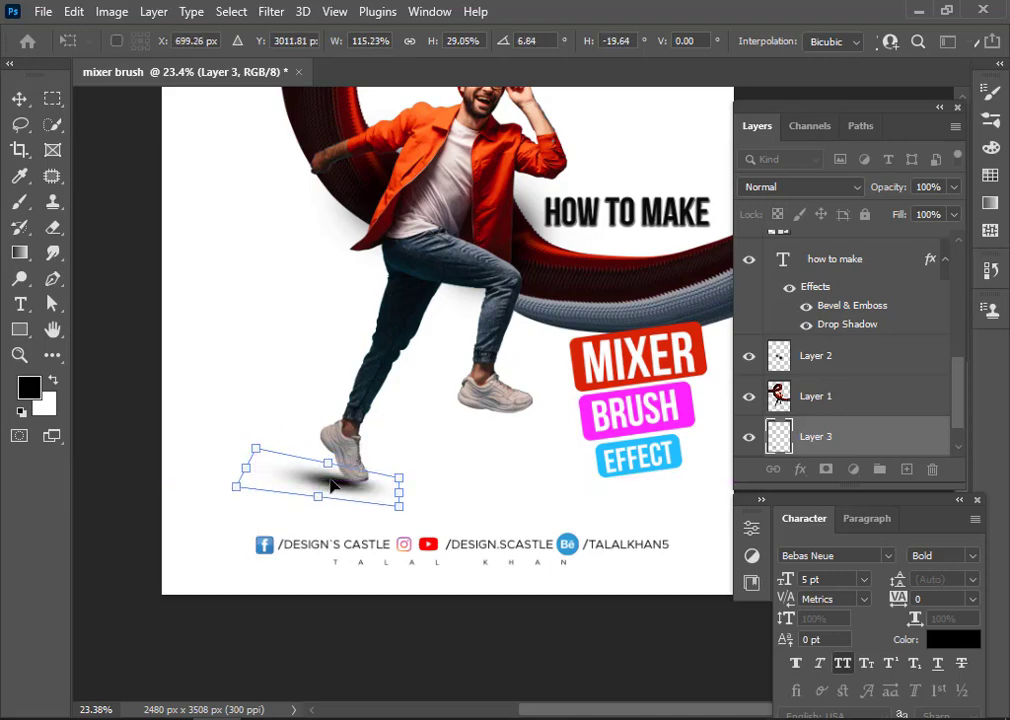
key(Up)
key(Up)
key(Up)
key(Right)
key(Right)
key(Right)
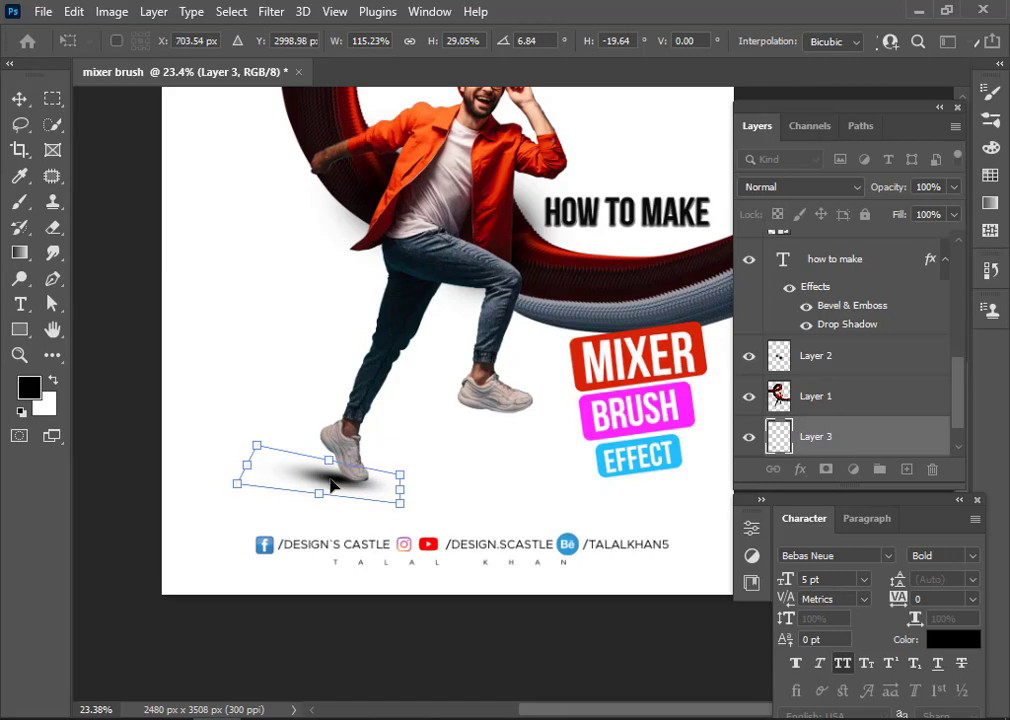
key(Right)
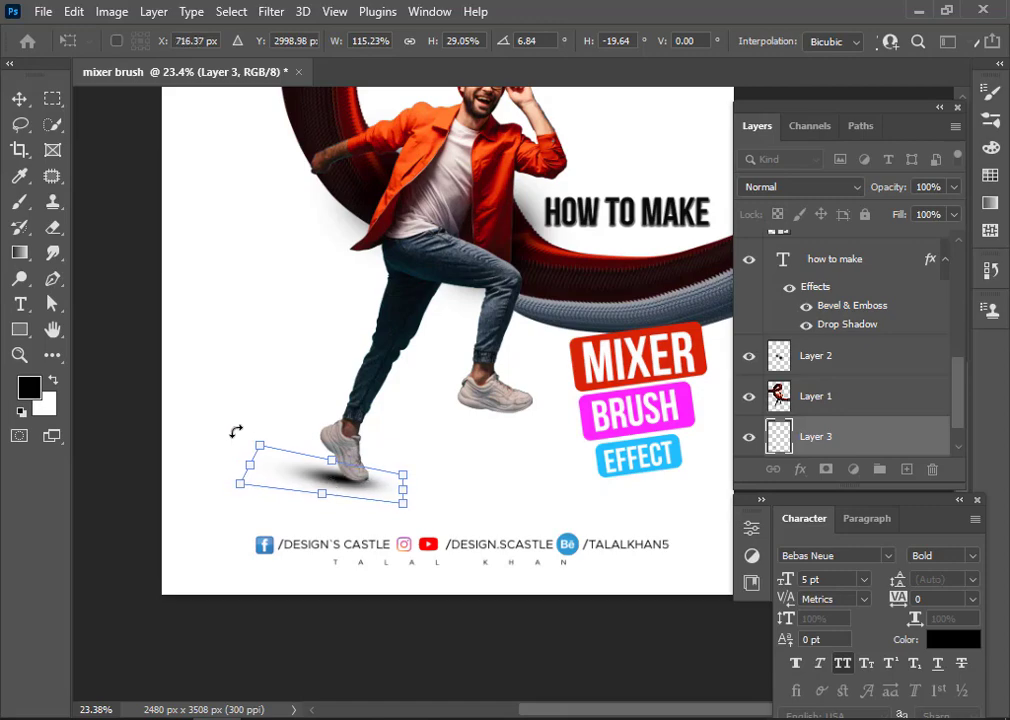
Stretch the shadow's left corners further up and outward behind the lower shoe, apply the transform, and set the layer opacity to 70%.
drag(258, 447, 257, 418)
ctrl+drag(241, 492, 211, 467)
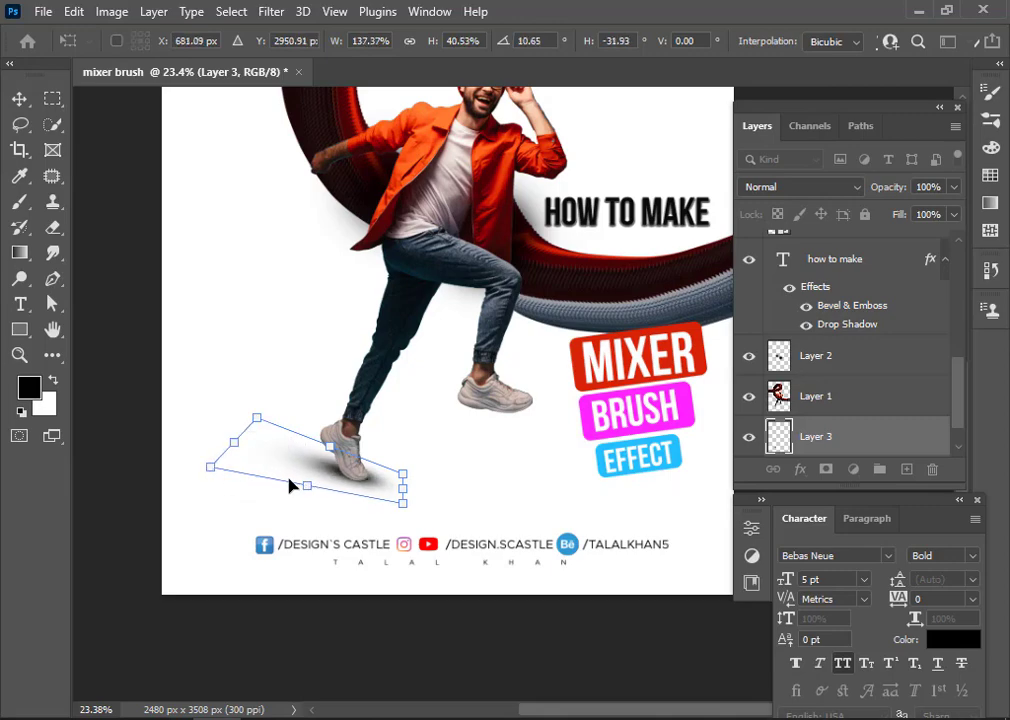
key(Left)
key(Left)
key(Left)
key(Left)
key(Left)
key(Down)
key(Down)
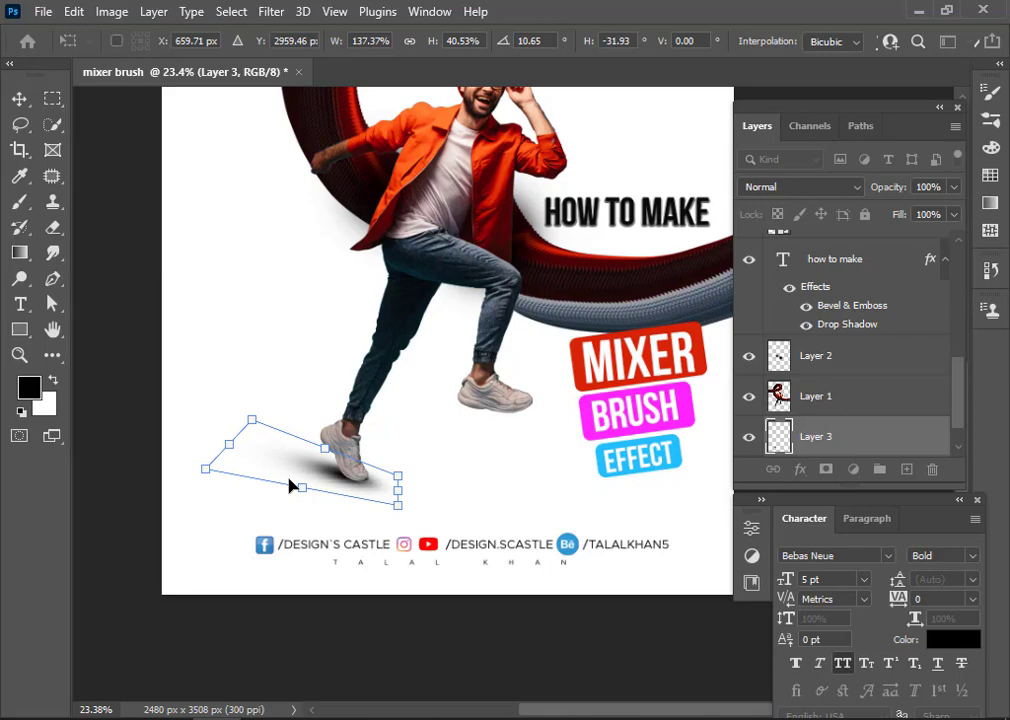
click(19, 98)
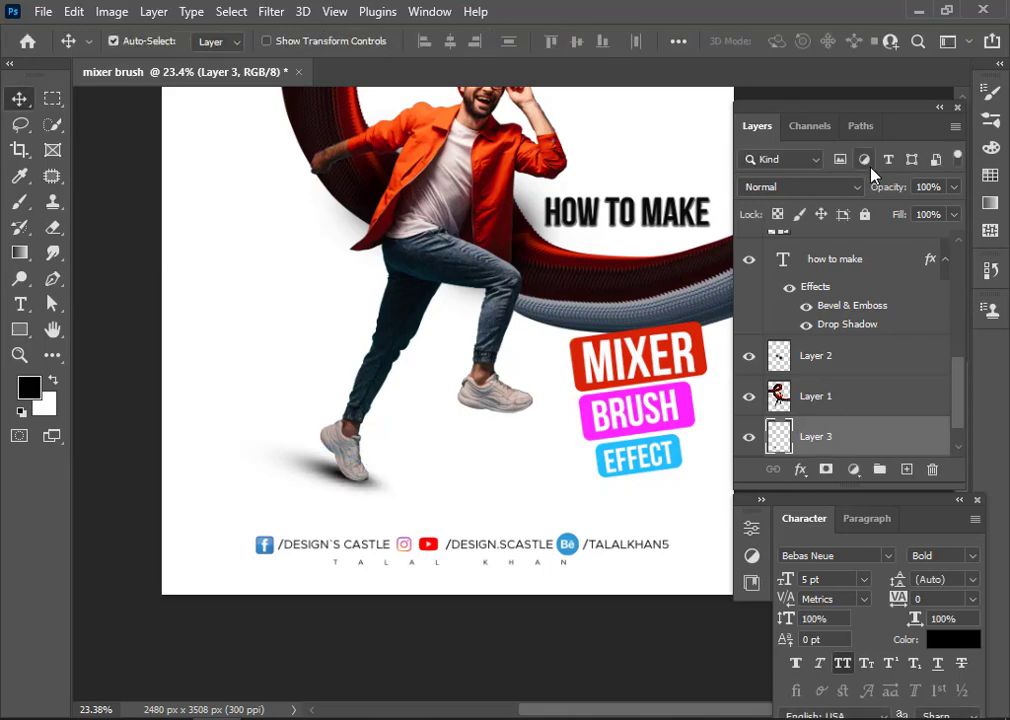
drag(883, 195, 865, 200)
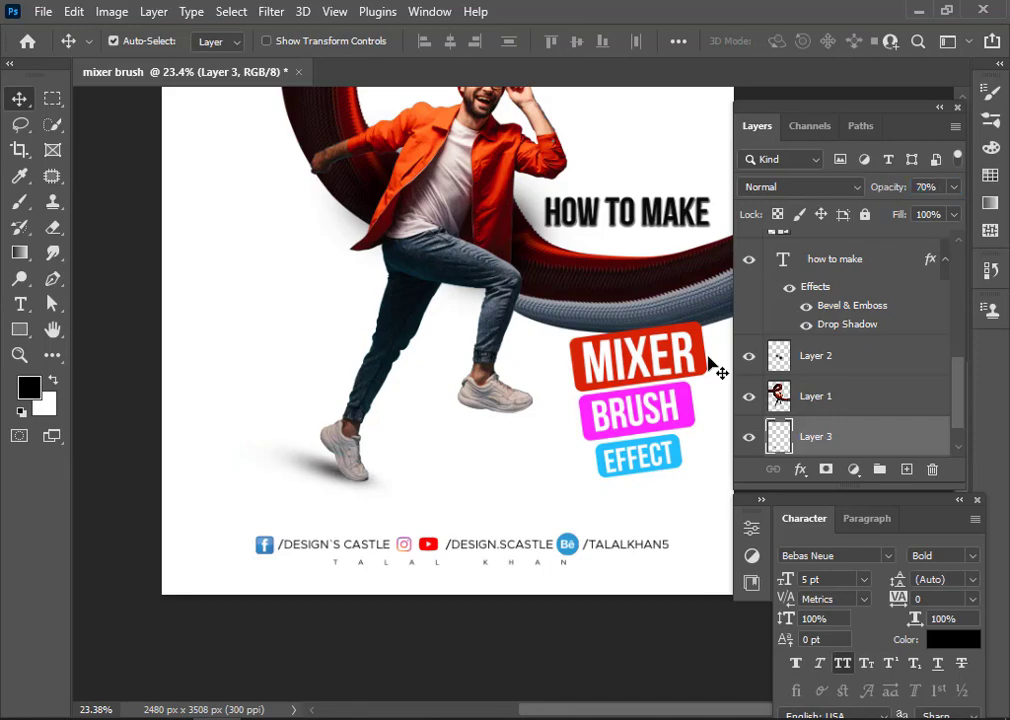
Create a new layer above the first shadow and paint one black 385 px soft dab below the raised shoe.
scroll(469, 487, down, 3)
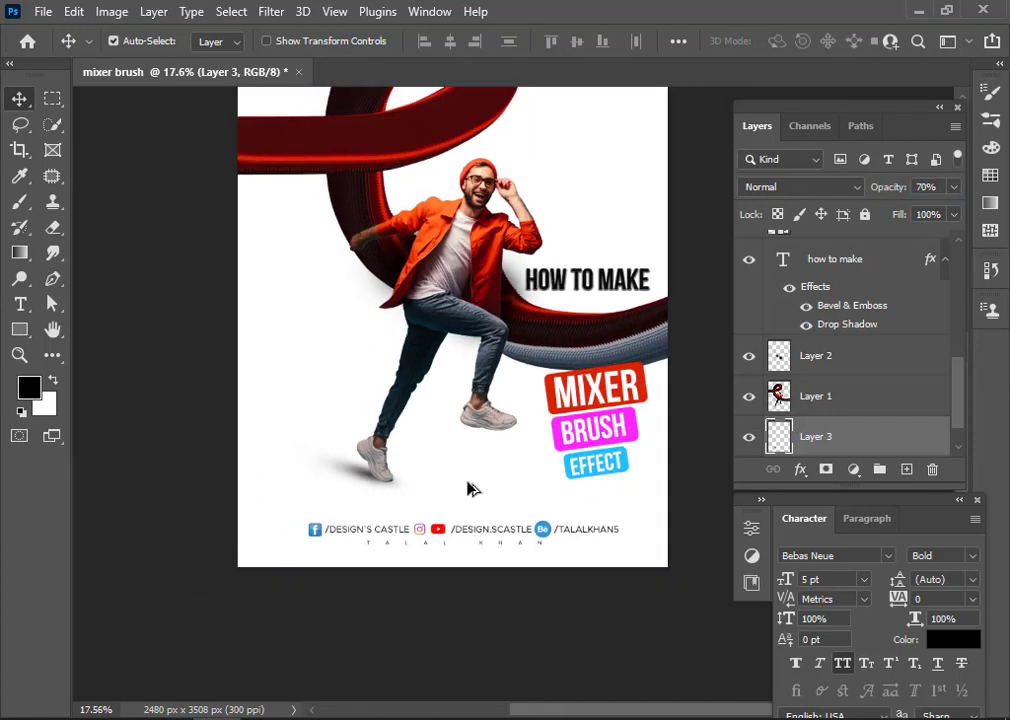
scroll(469, 487, right, 3)
key(b)
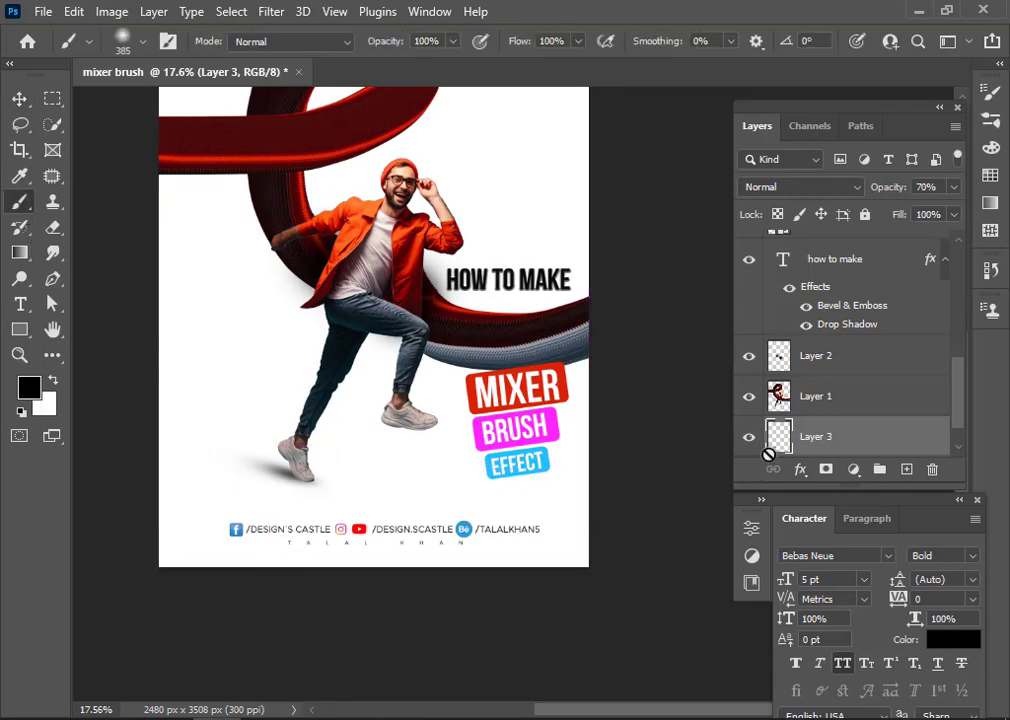
click(906, 469)
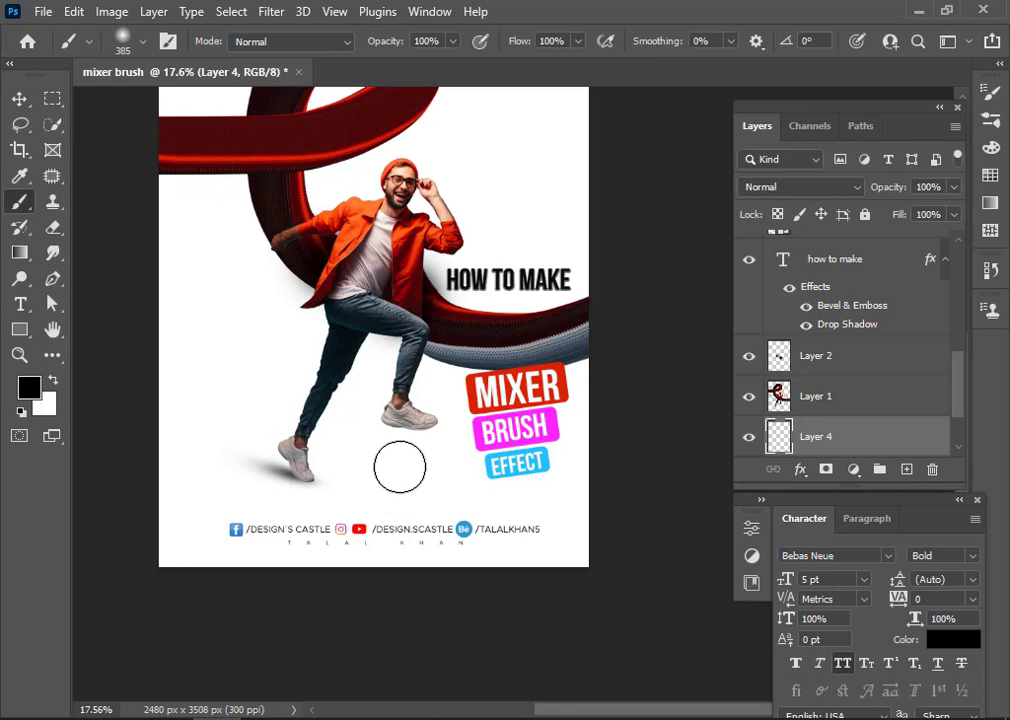
click(400, 467)
Flatten the new dab into a thin ground shadow below the raised shoe and set its layer opacity to 57%.
click(19, 98)
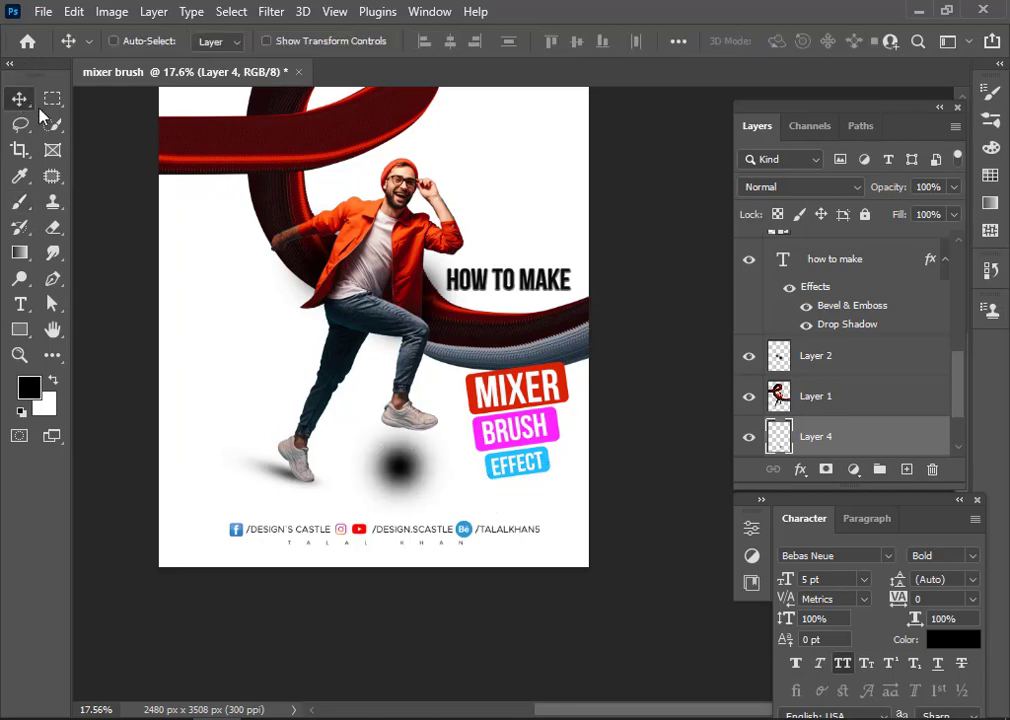
key(ctrl+t)
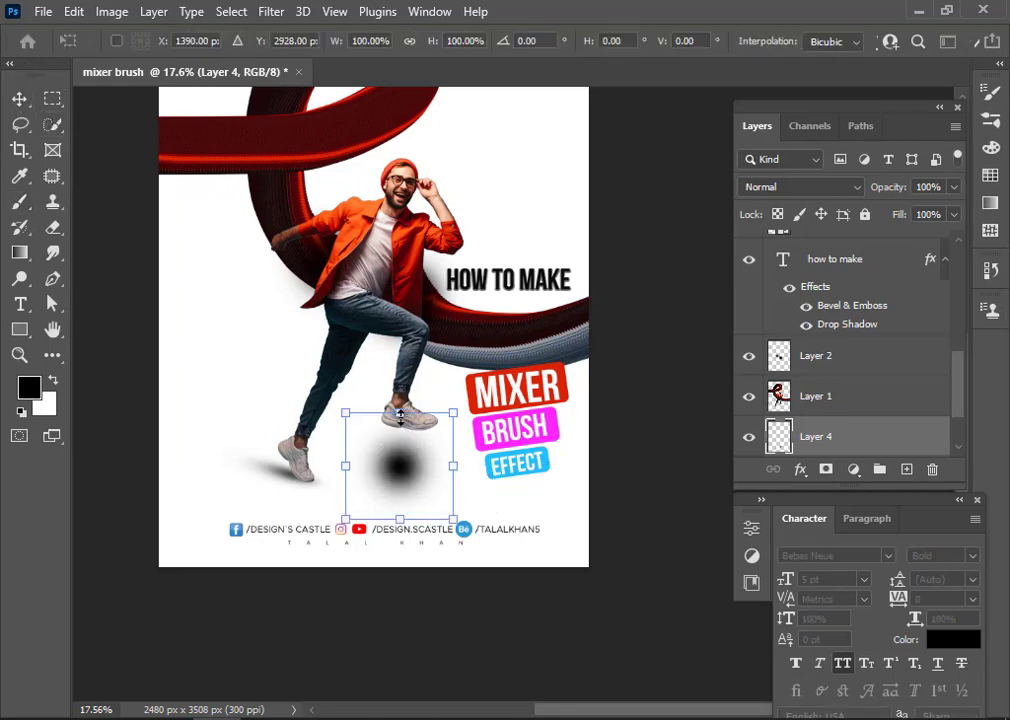
drag(400, 414, 418, 505)
click(17, 99)
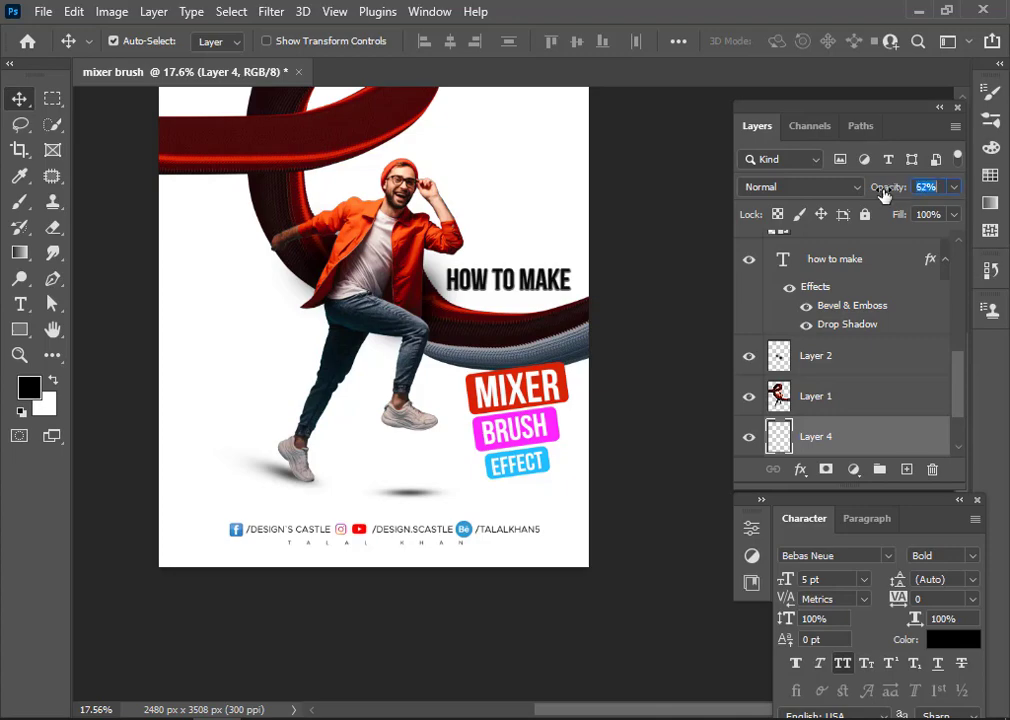
text(57)
key(Return)
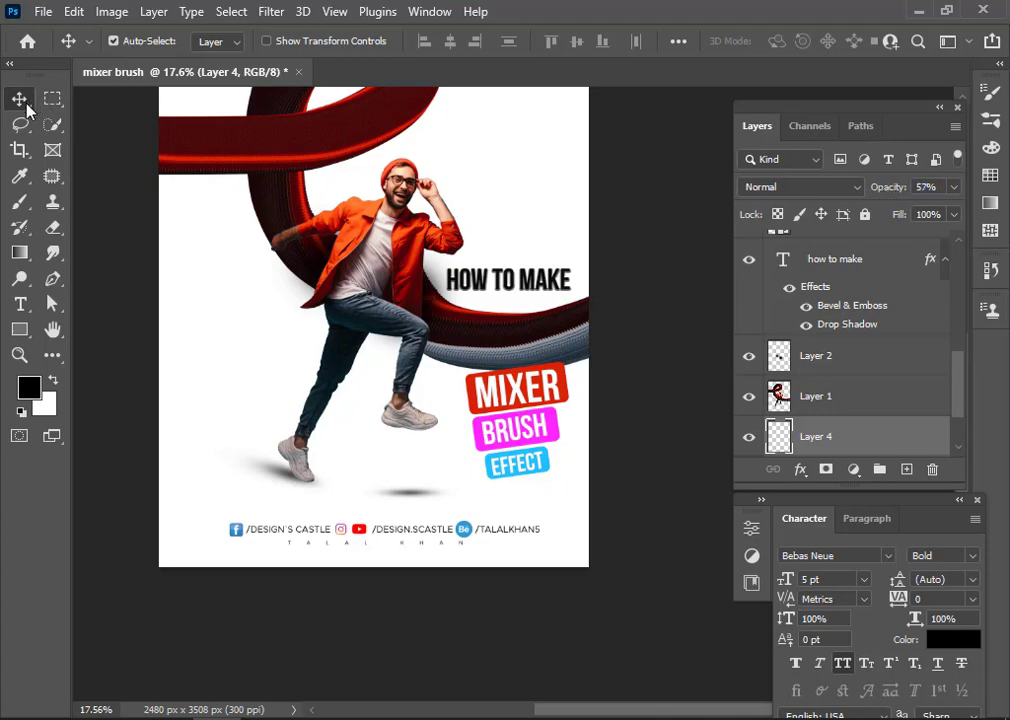
Move the raised shoe's ground shadow slightly left along the ground.
scroll(336, 506, down, 2)
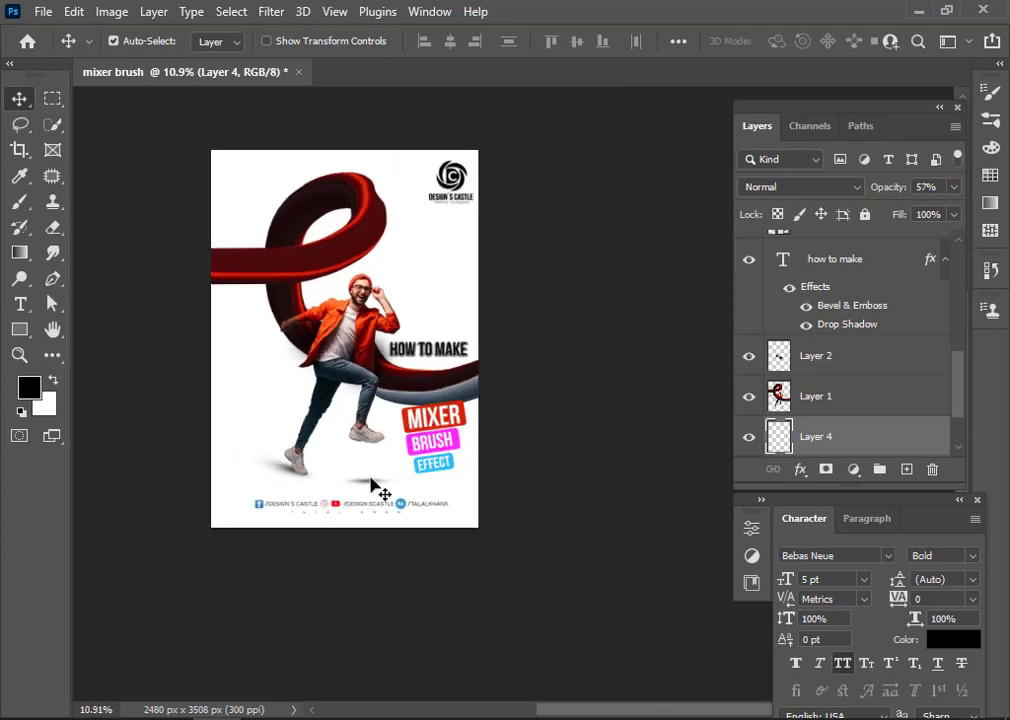
scroll(367, 490, up, 3)
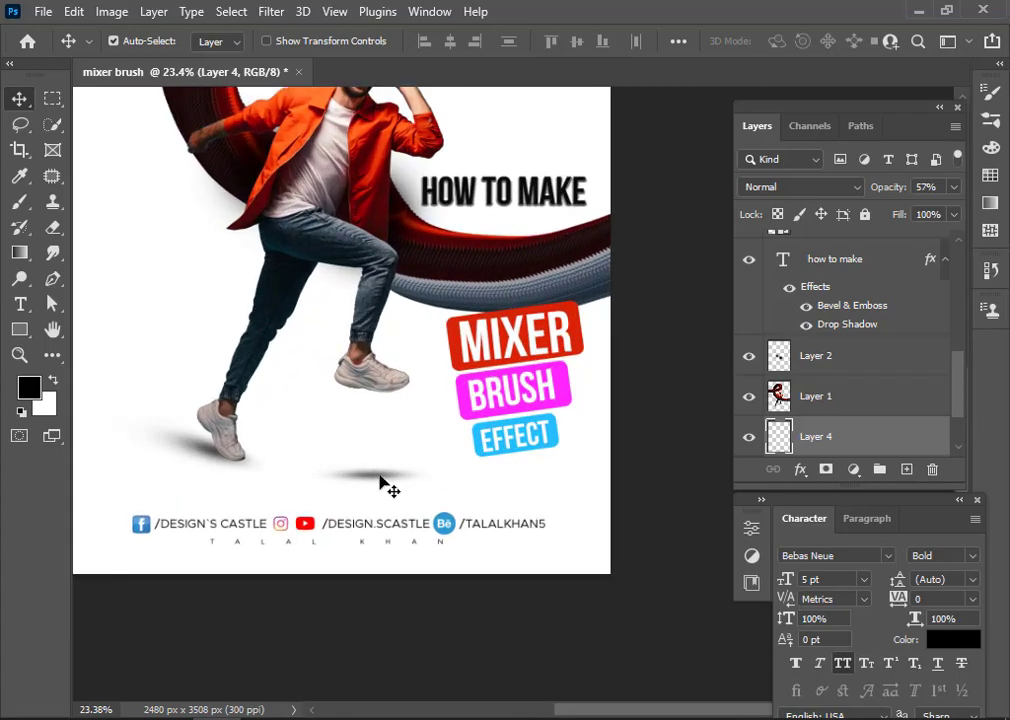
drag(385, 484, 356, 481)
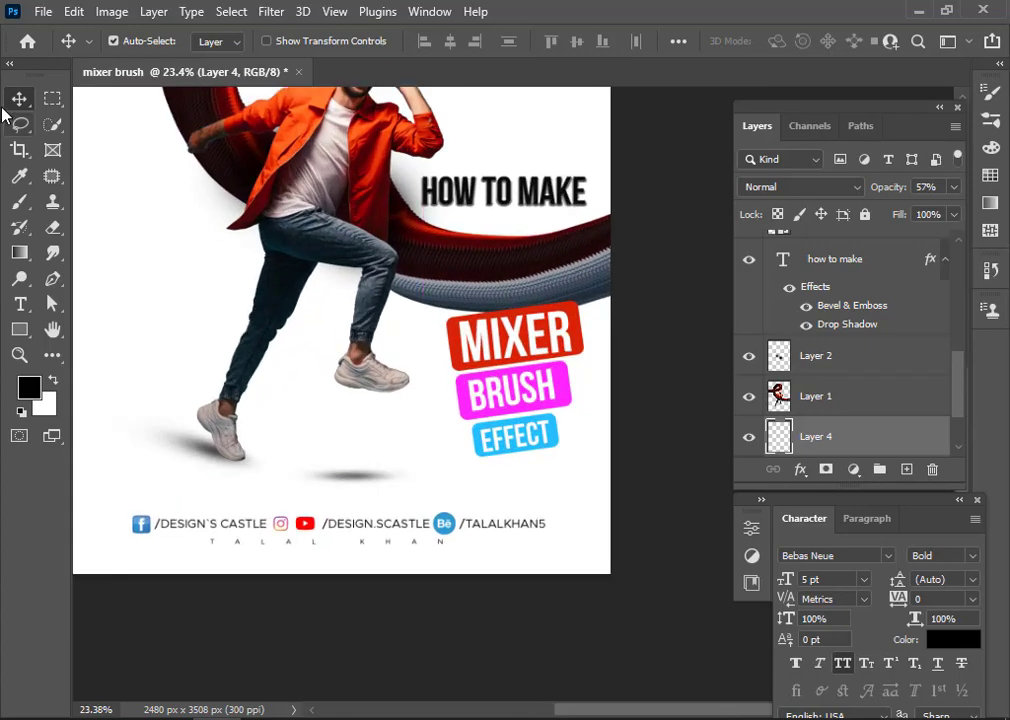
scroll(356, 512, down, 3)
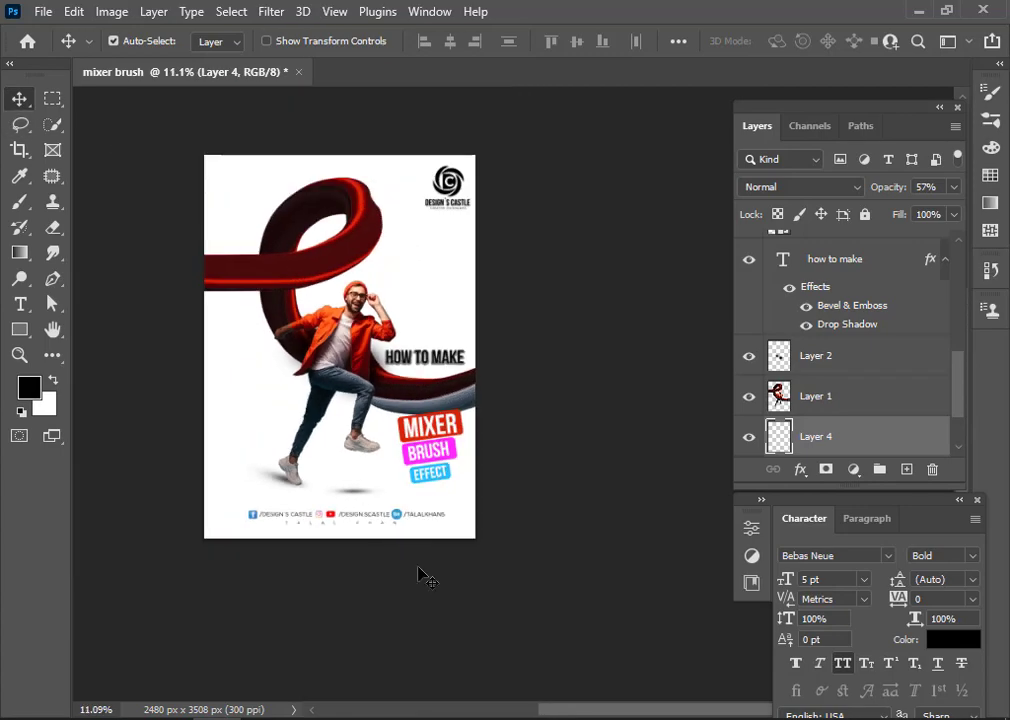
Place the youtube icons-02 image from the advance batch 5 files folder into the mixer brush poster.
click(577, 598)
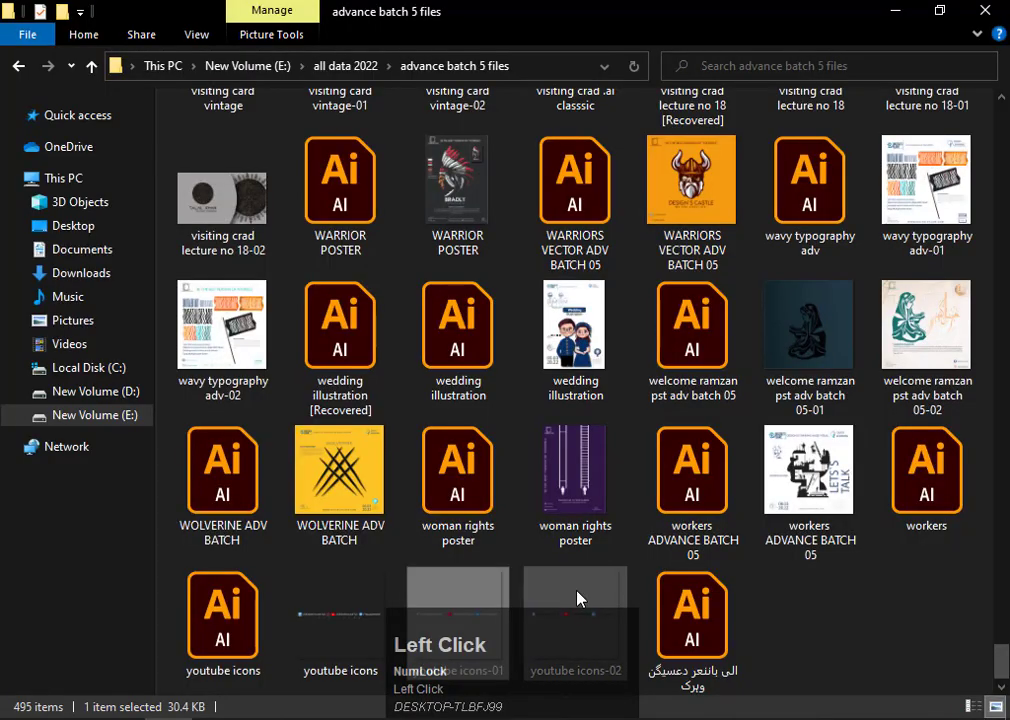
click(577, 598)
drag(583, 590, 401, 361)
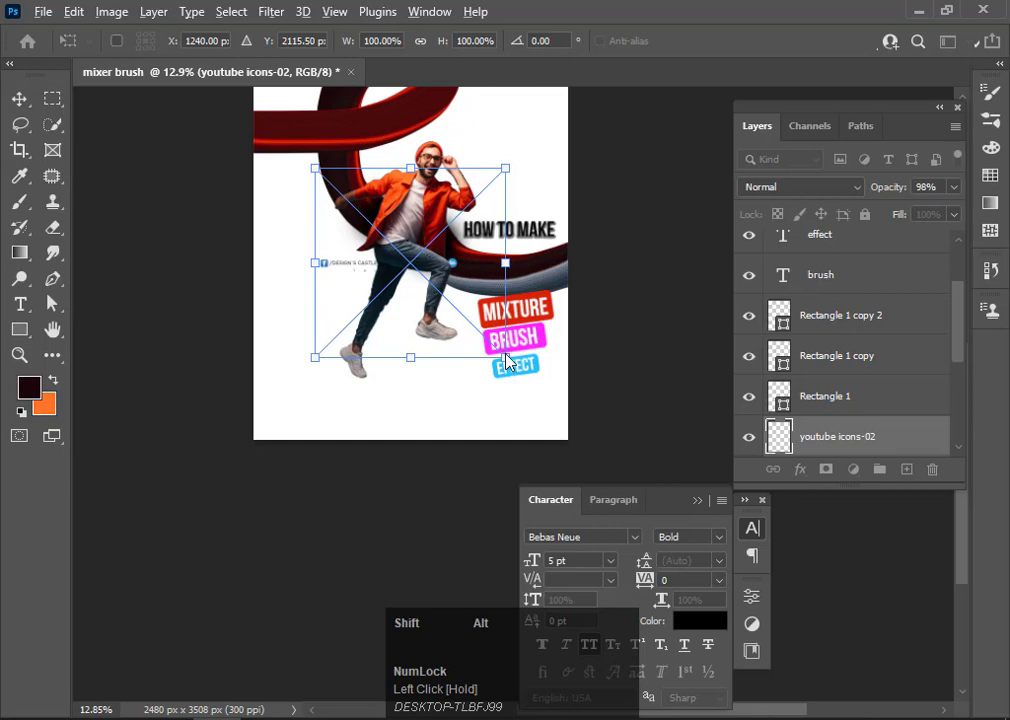
Enlarge the placed social media icon strip proportionally, position it along the poster's lower edge below the man, and apply the placement.
drag(507, 362, 530, 382)
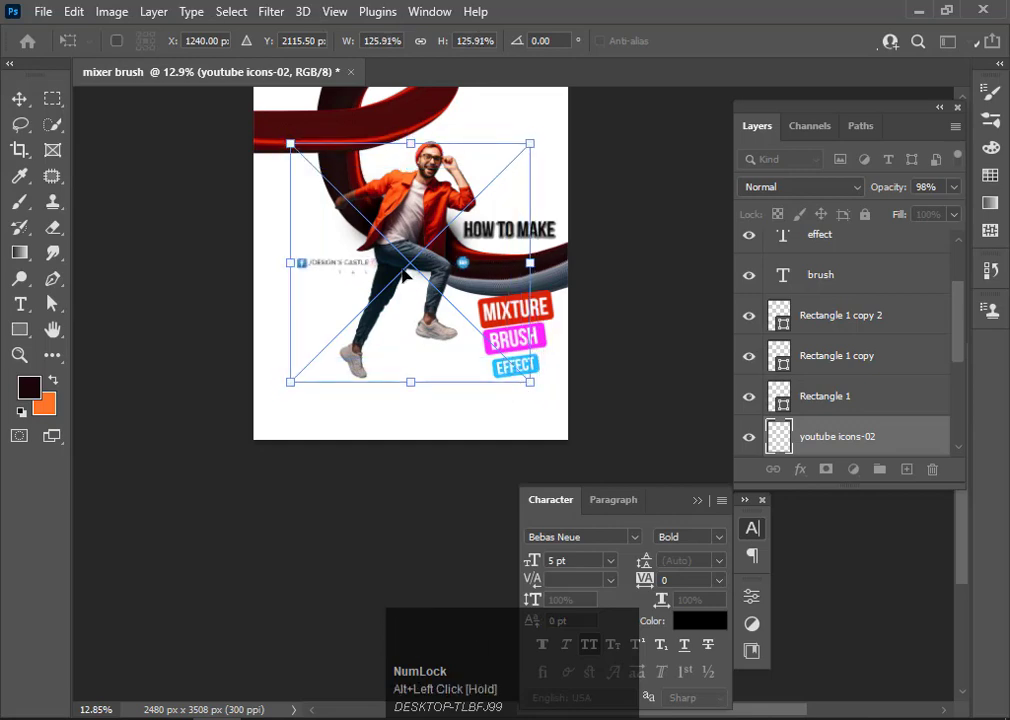
drag(404, 276, 371, 401)
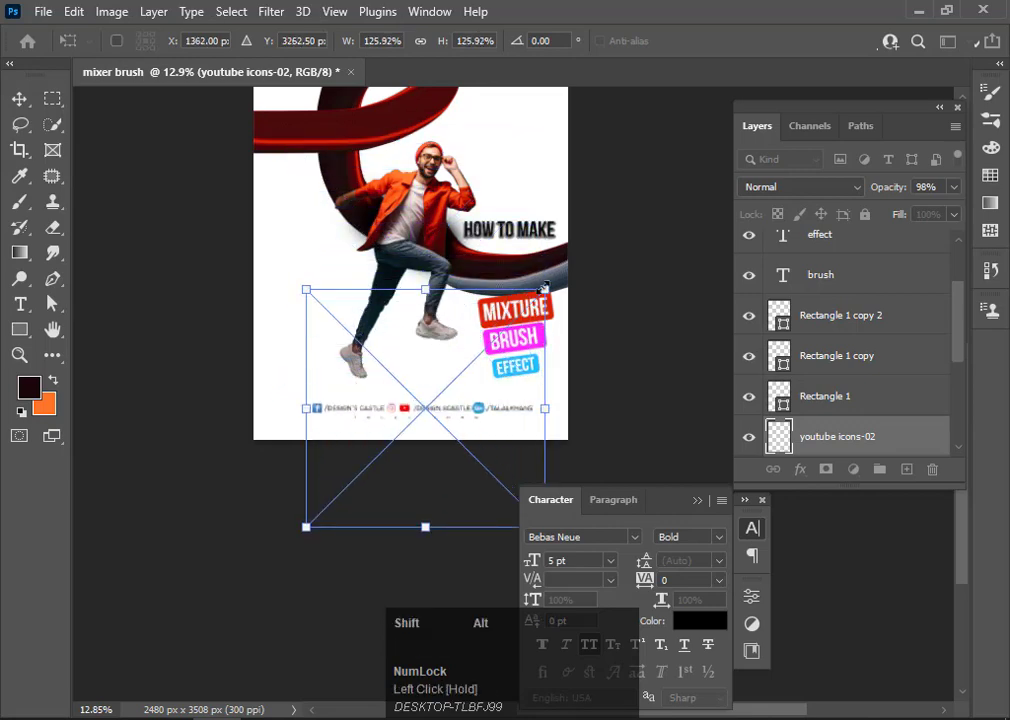
mouse_move(545, 290)
mouse_down()
mouse_move(566, 268)
mouse_move(549, 286)
mouse_up()
drag(476, 418, 470, 419)
click(20, 99)
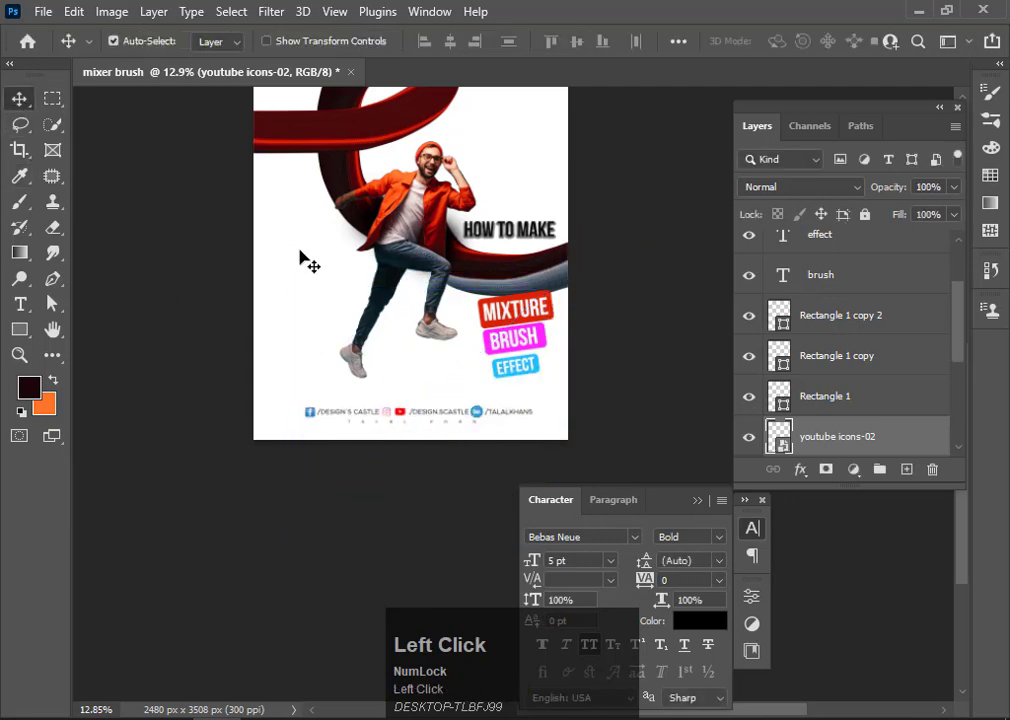
Examine the whole poster, from the ribbon loop down to the social media strip at the foot.
alt+scroll(477, 441, up, 1)
scroll(477, 441, up, 5)
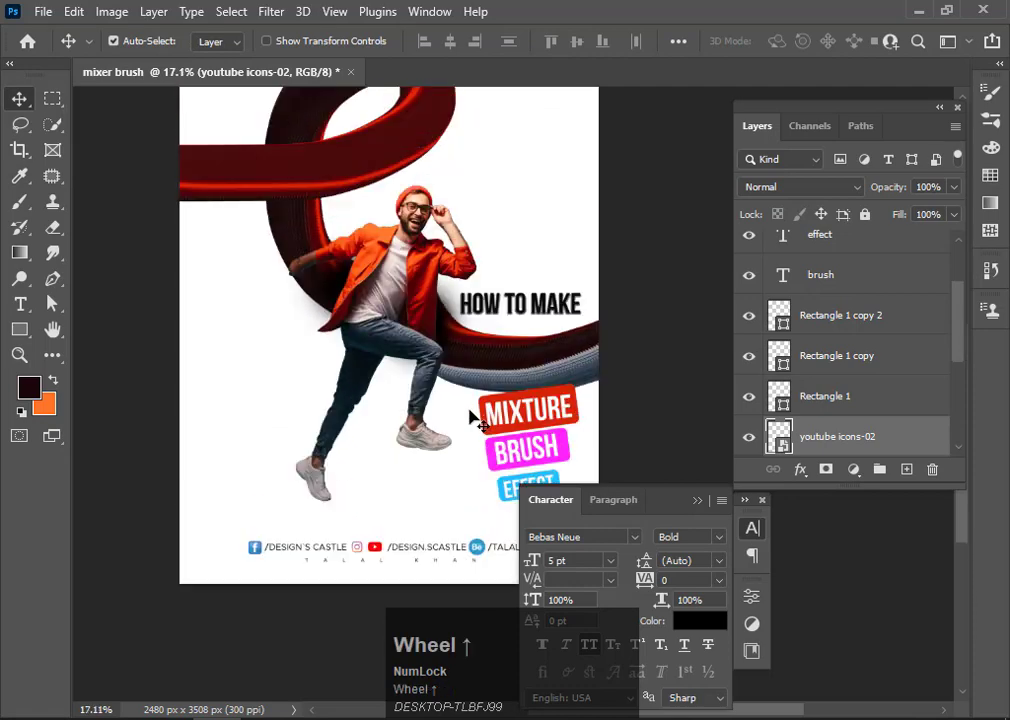
scroll(470, 415, down, 1)
alt+scroll(470, 415, down, 1)
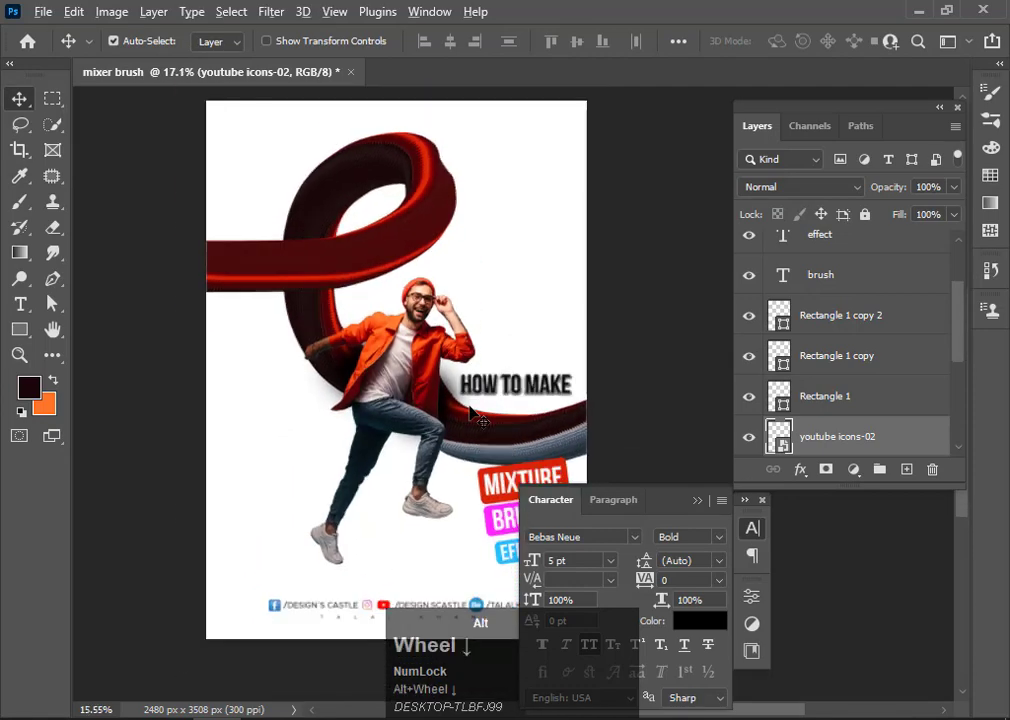
scroll(470, 415, down, 2)
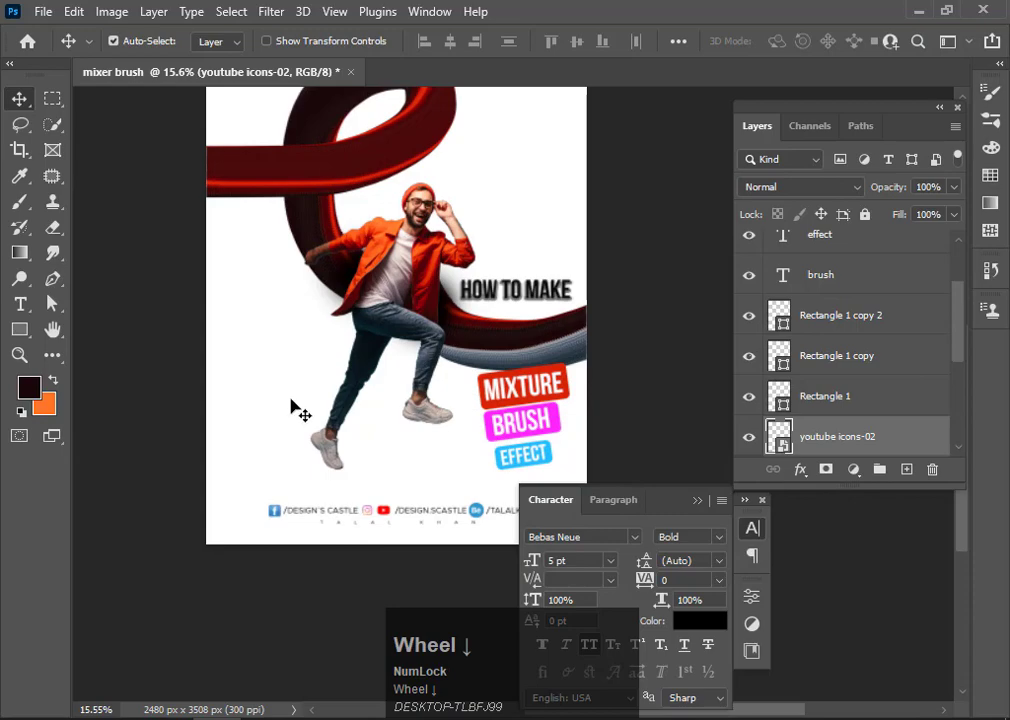
scroll(291, 408, up, 3)
alt+scroll(291, 408, down, 1)
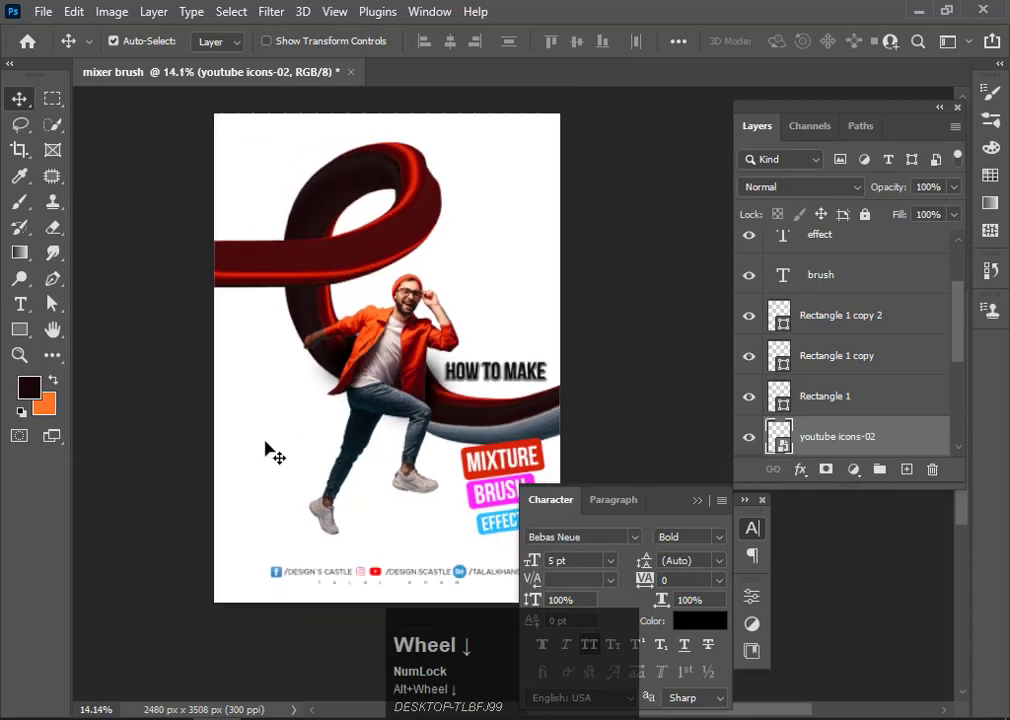
scroll(265, 450, down, 1)
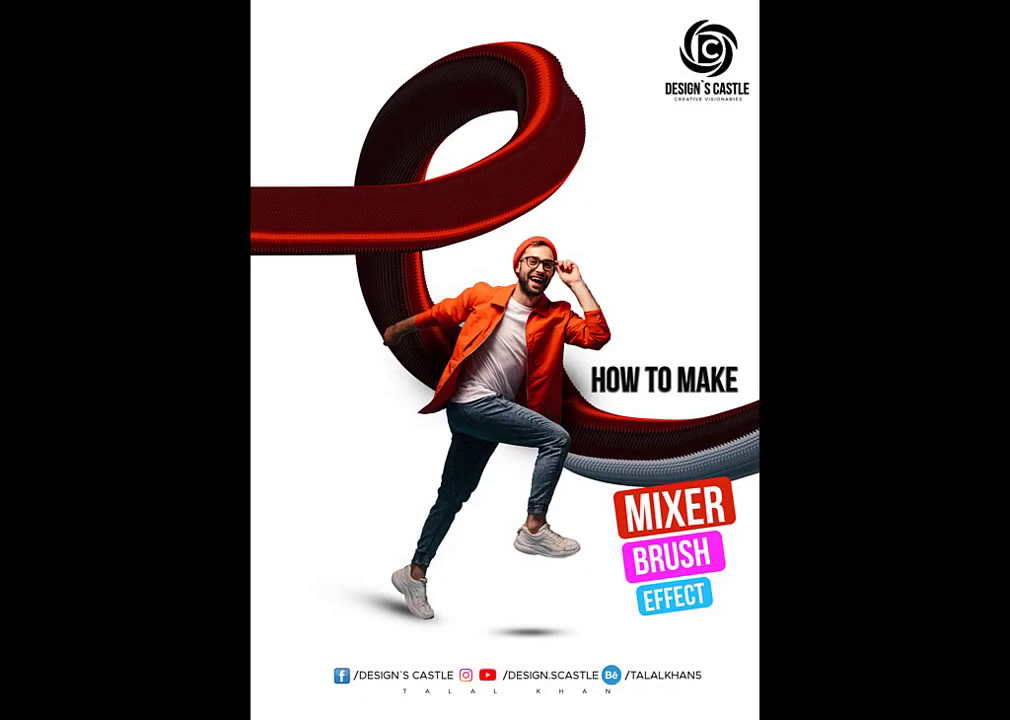